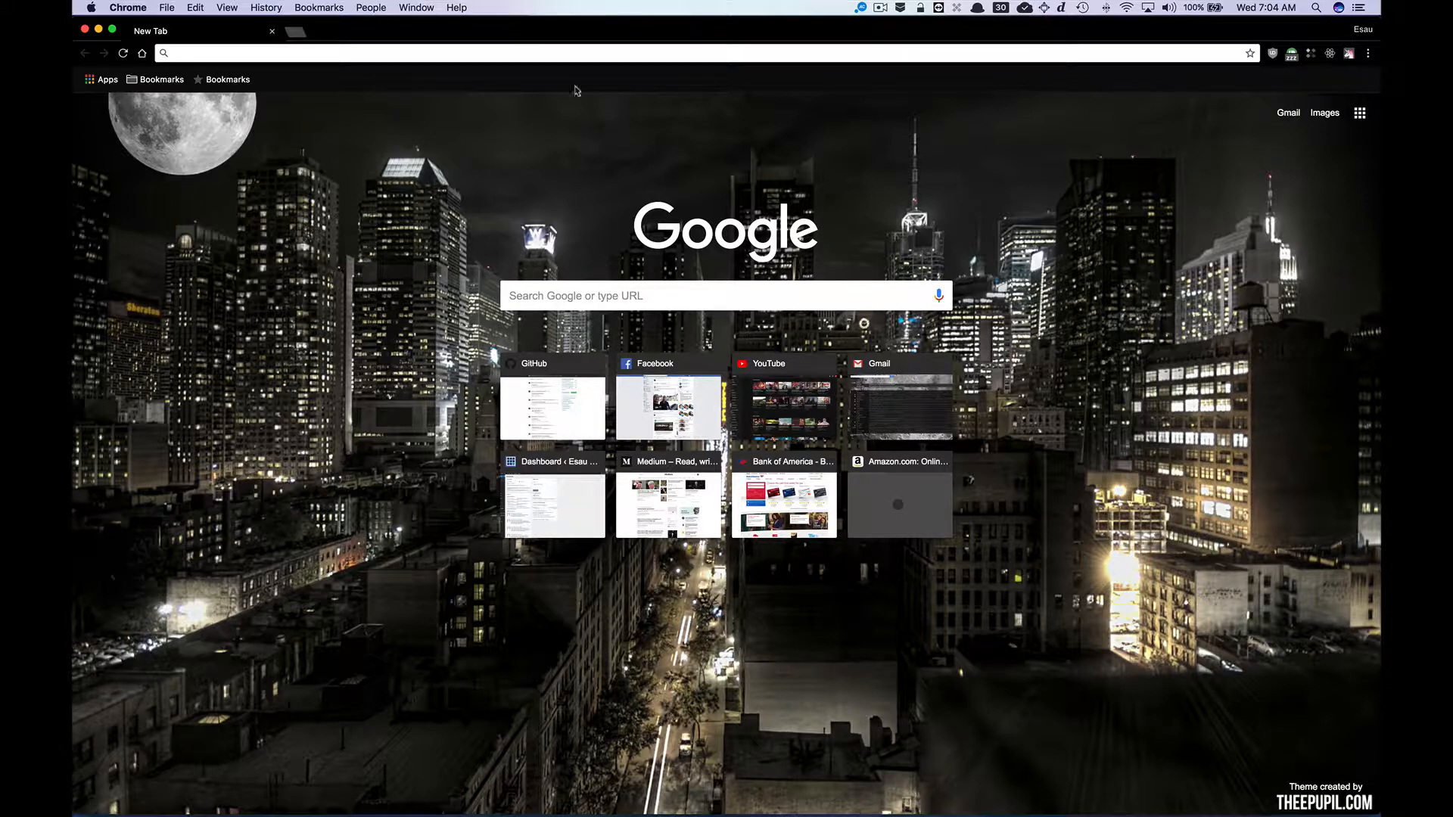
Go to firebase.google.com and open the Firebase console.
click(544, 56)
text(firebase.google.com)
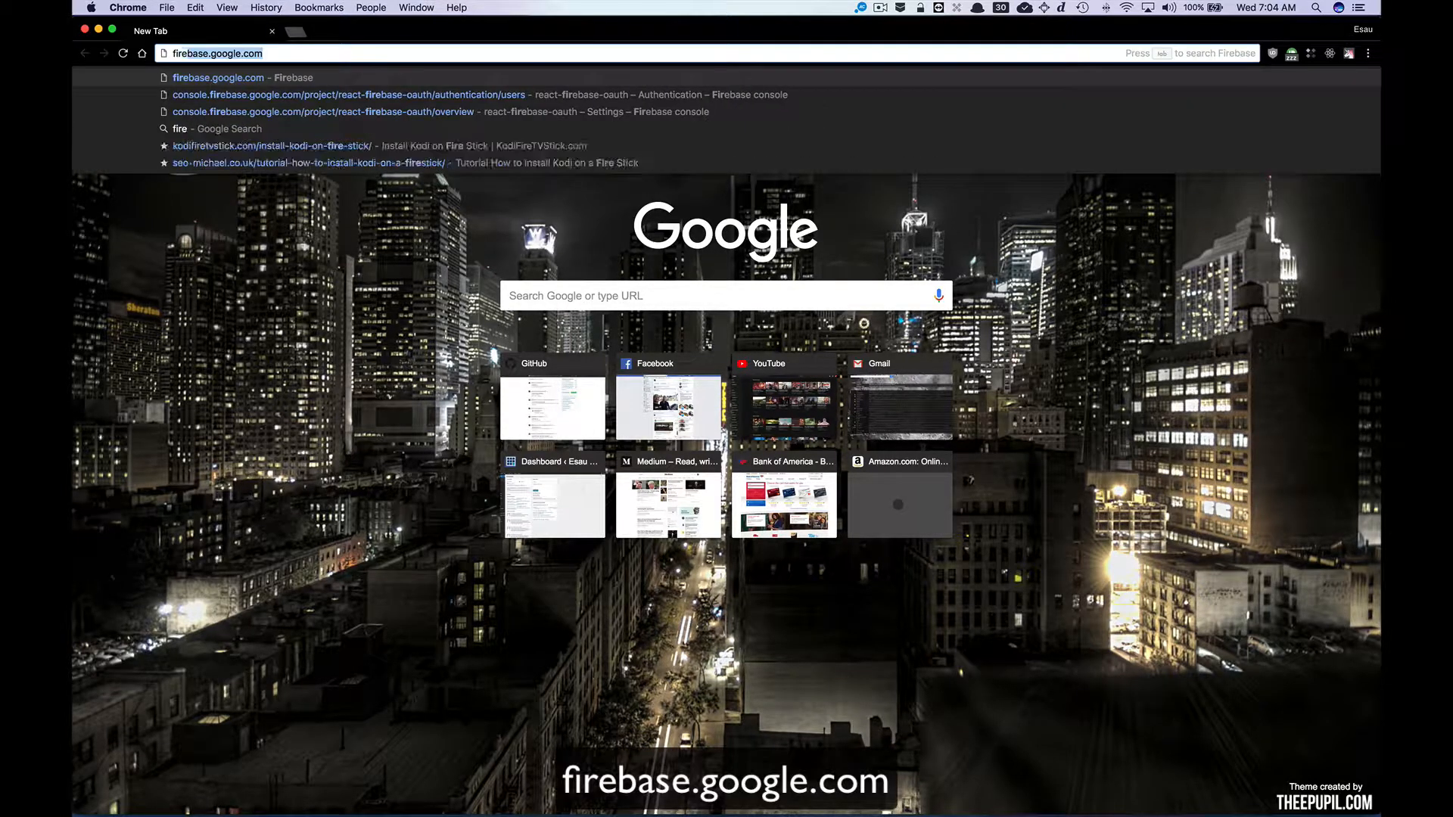
key(Return)
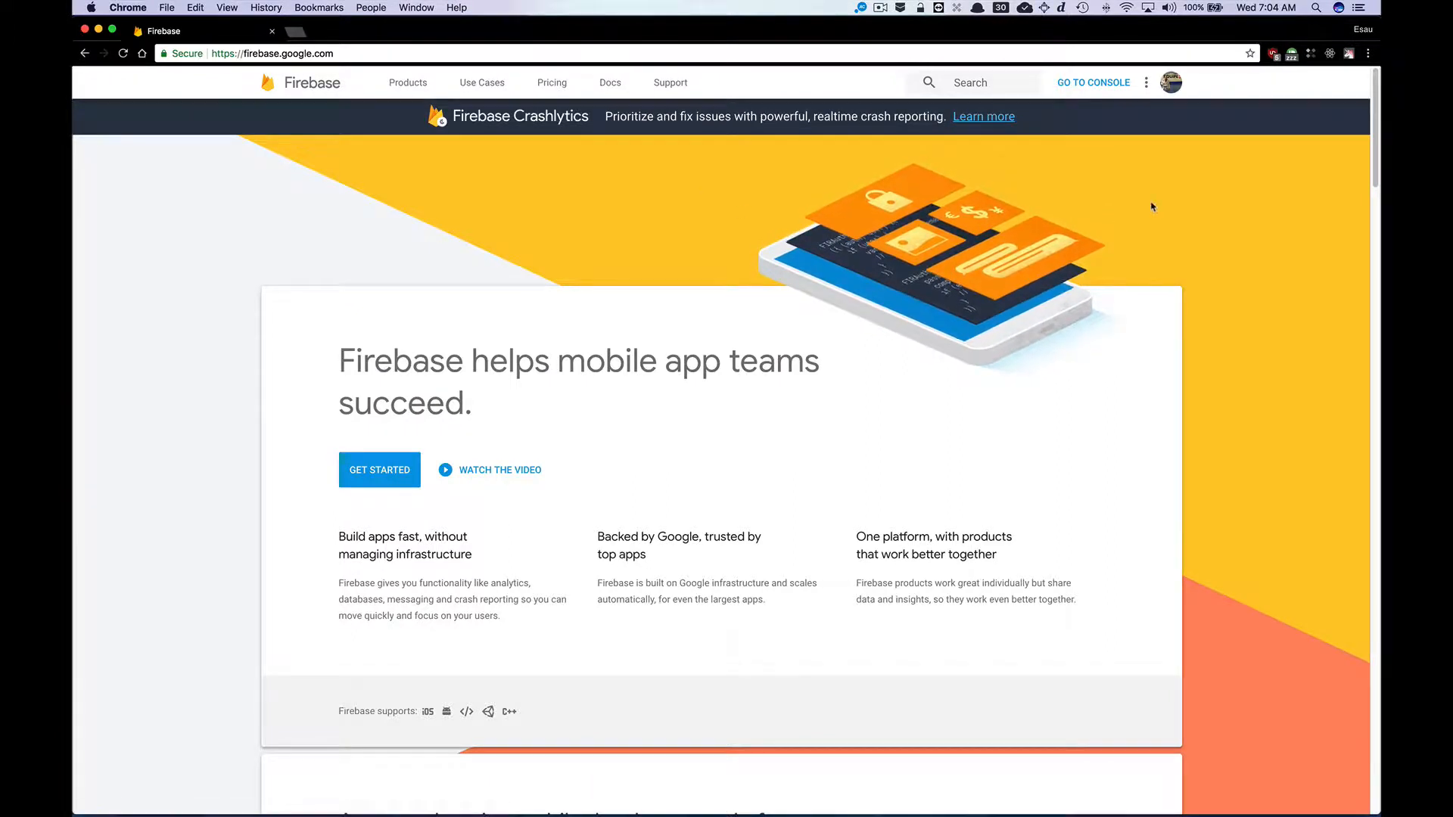
click(1093, 85)
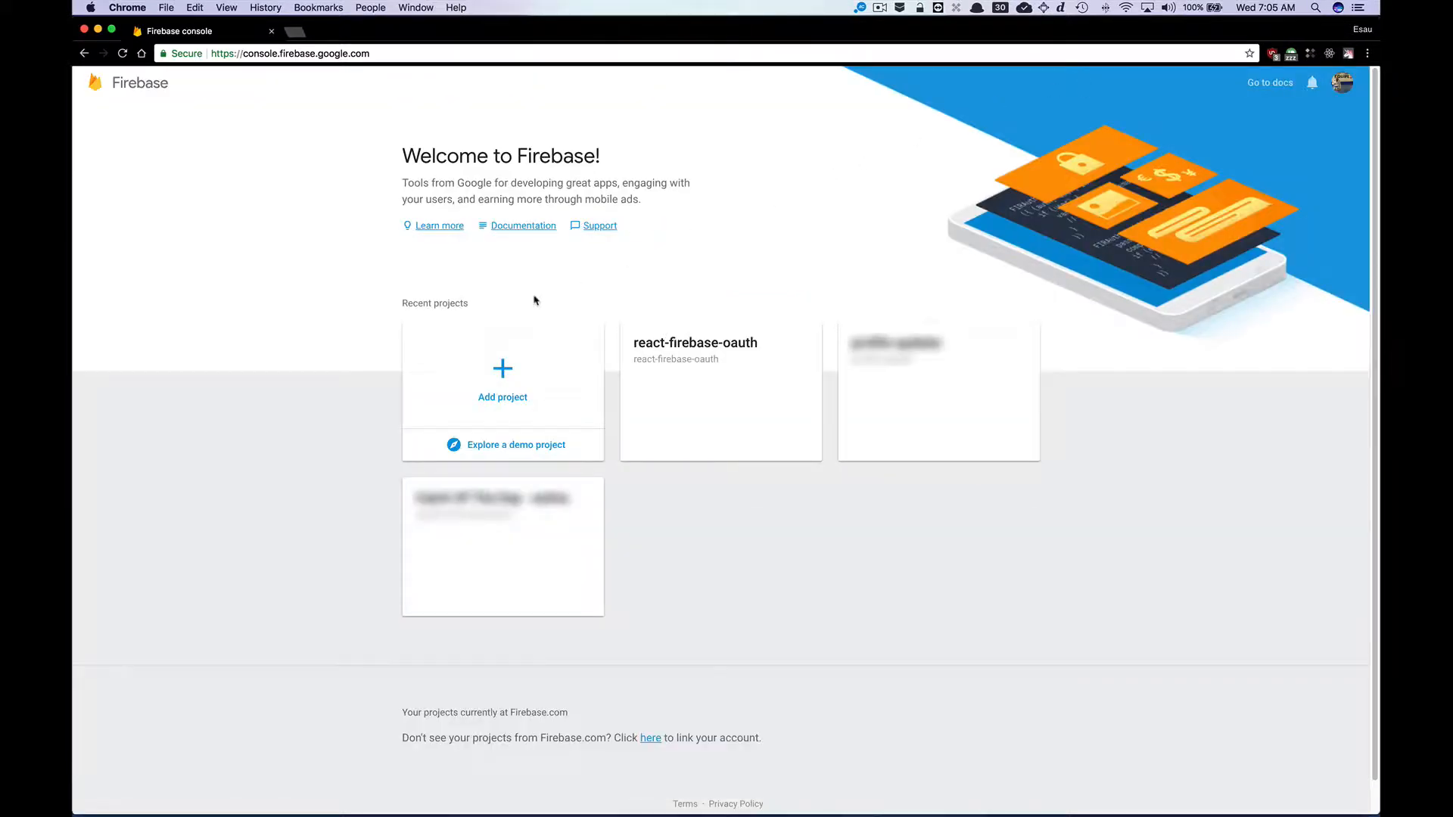
click(530, 376)
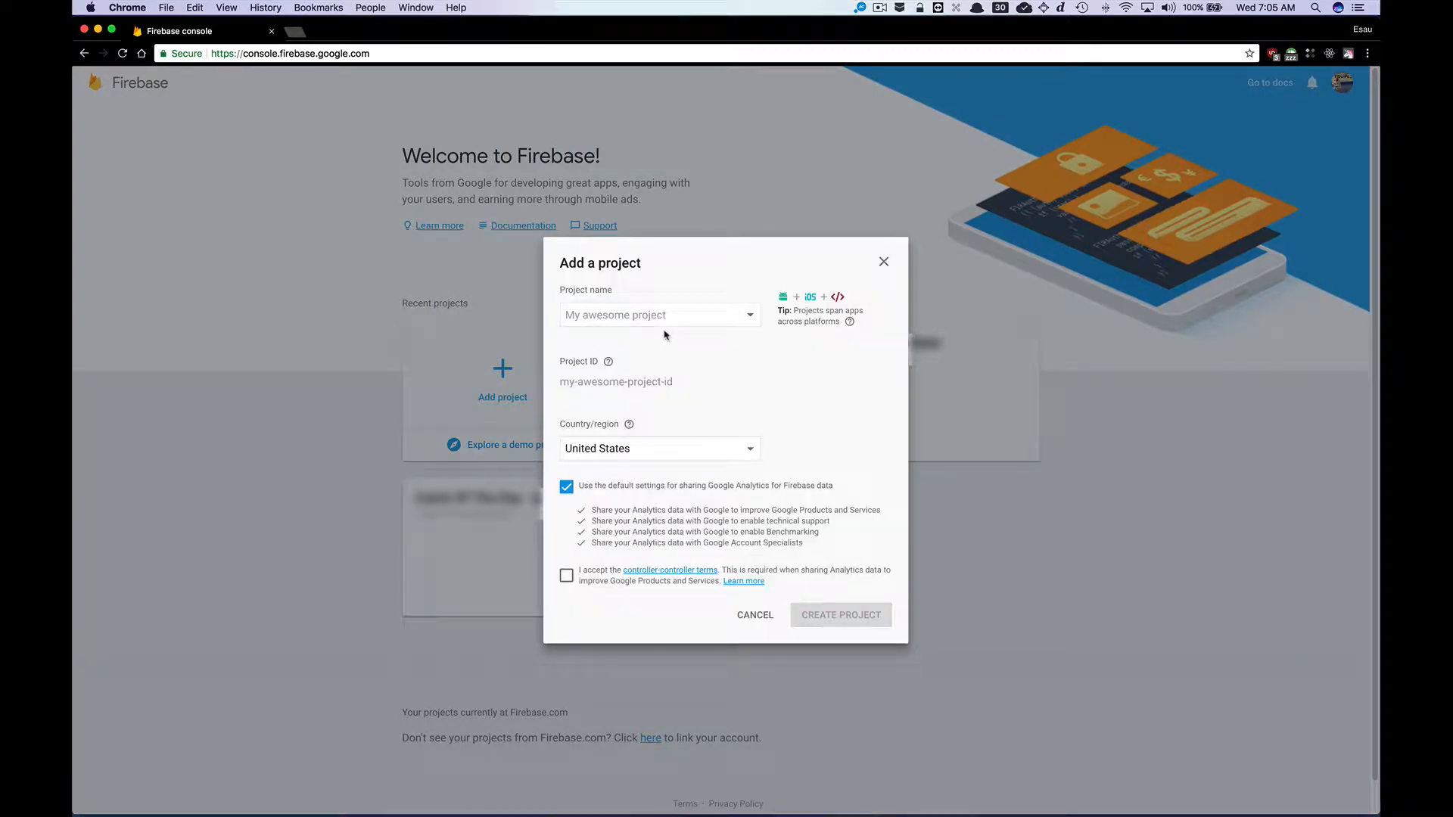
click(681, 316)
click(761, 619)
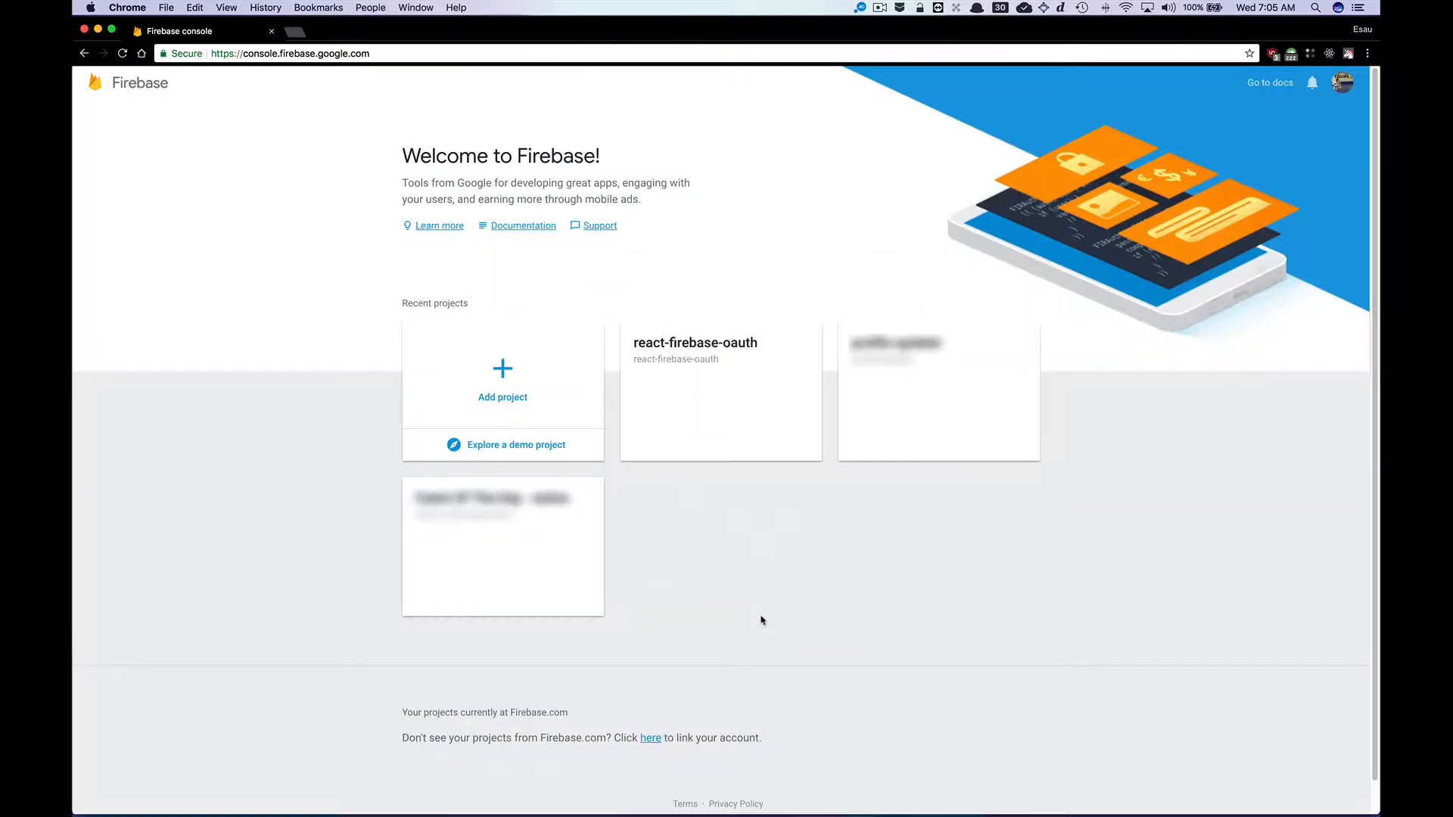
Open the react-firebase-oauth project and its project settings.
click(749, 342)
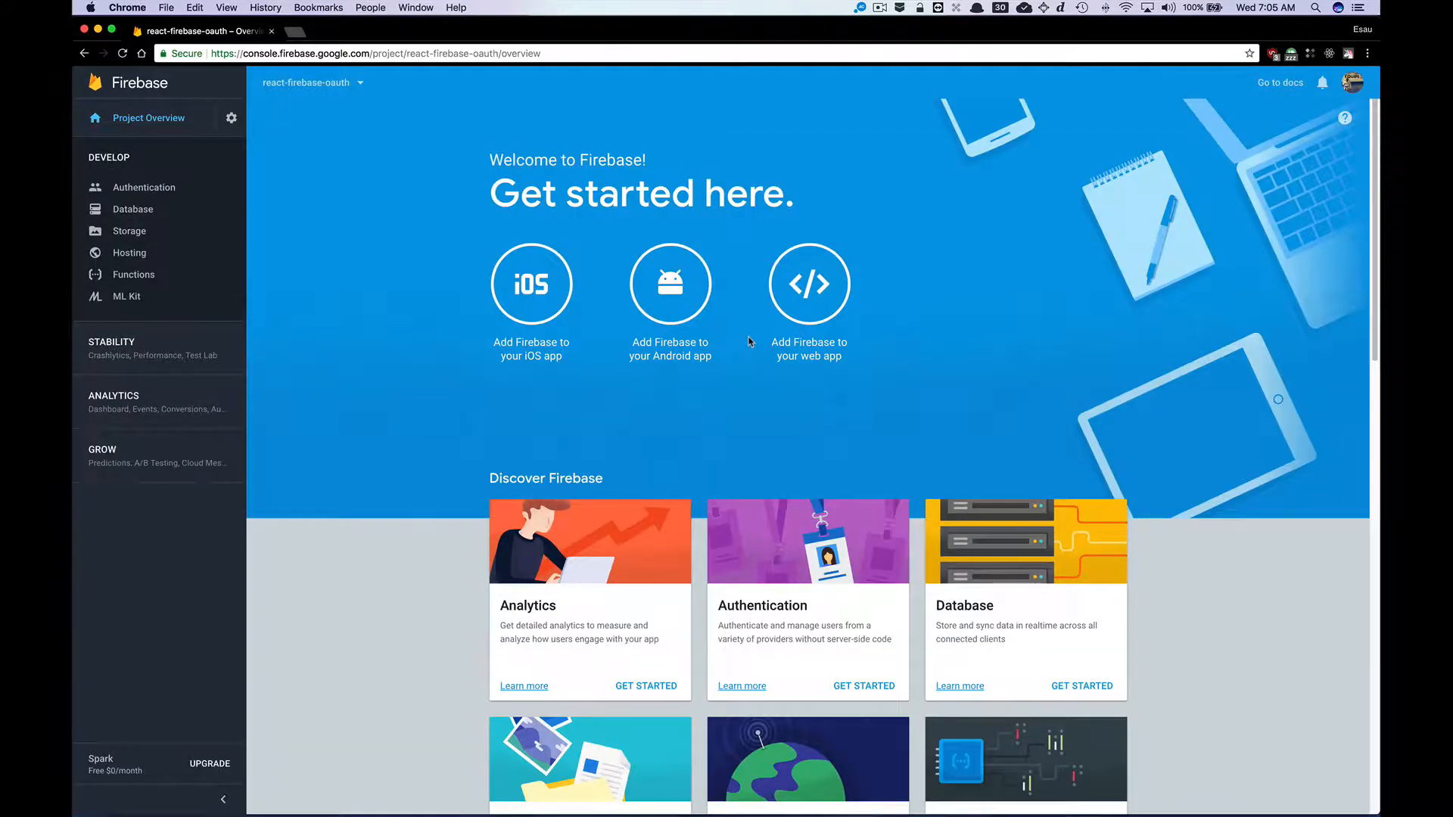
click(231, 118)
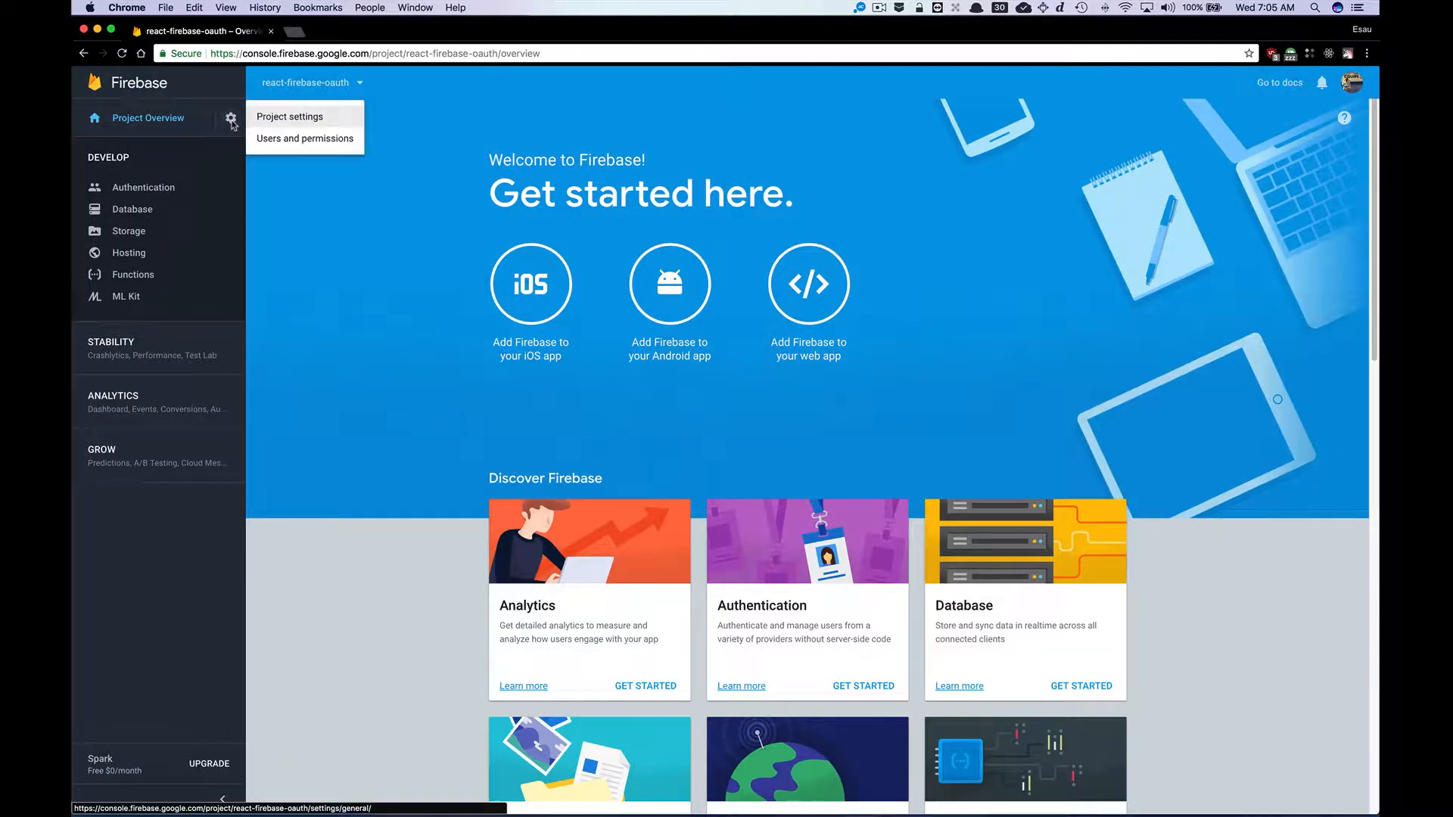
click(291, 117)
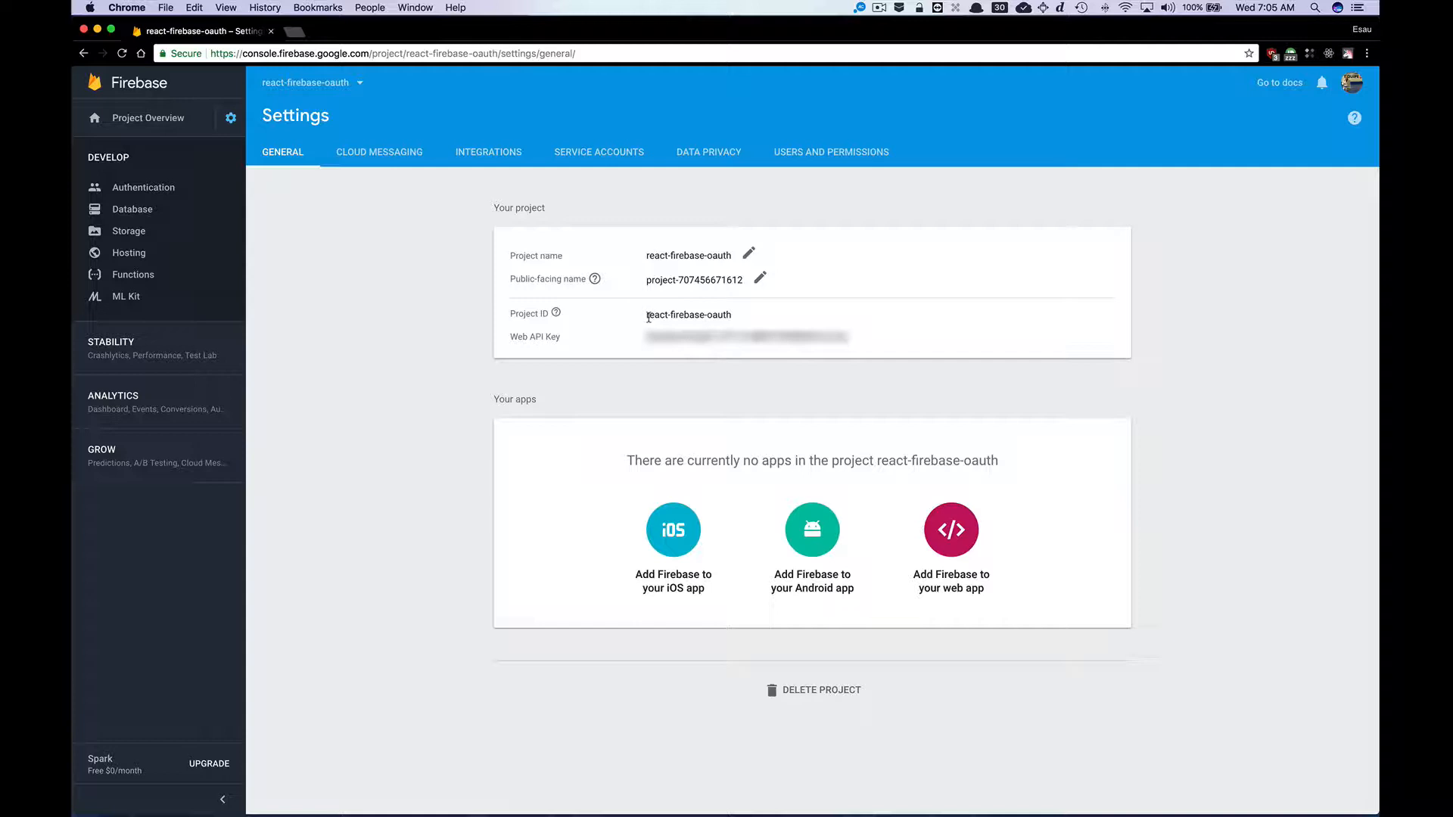
Copy the project ID and paste it in place of app-name in the .env auth domain, then save the file.
drag(649, 318, 733, 316)
right_click(716, 319)
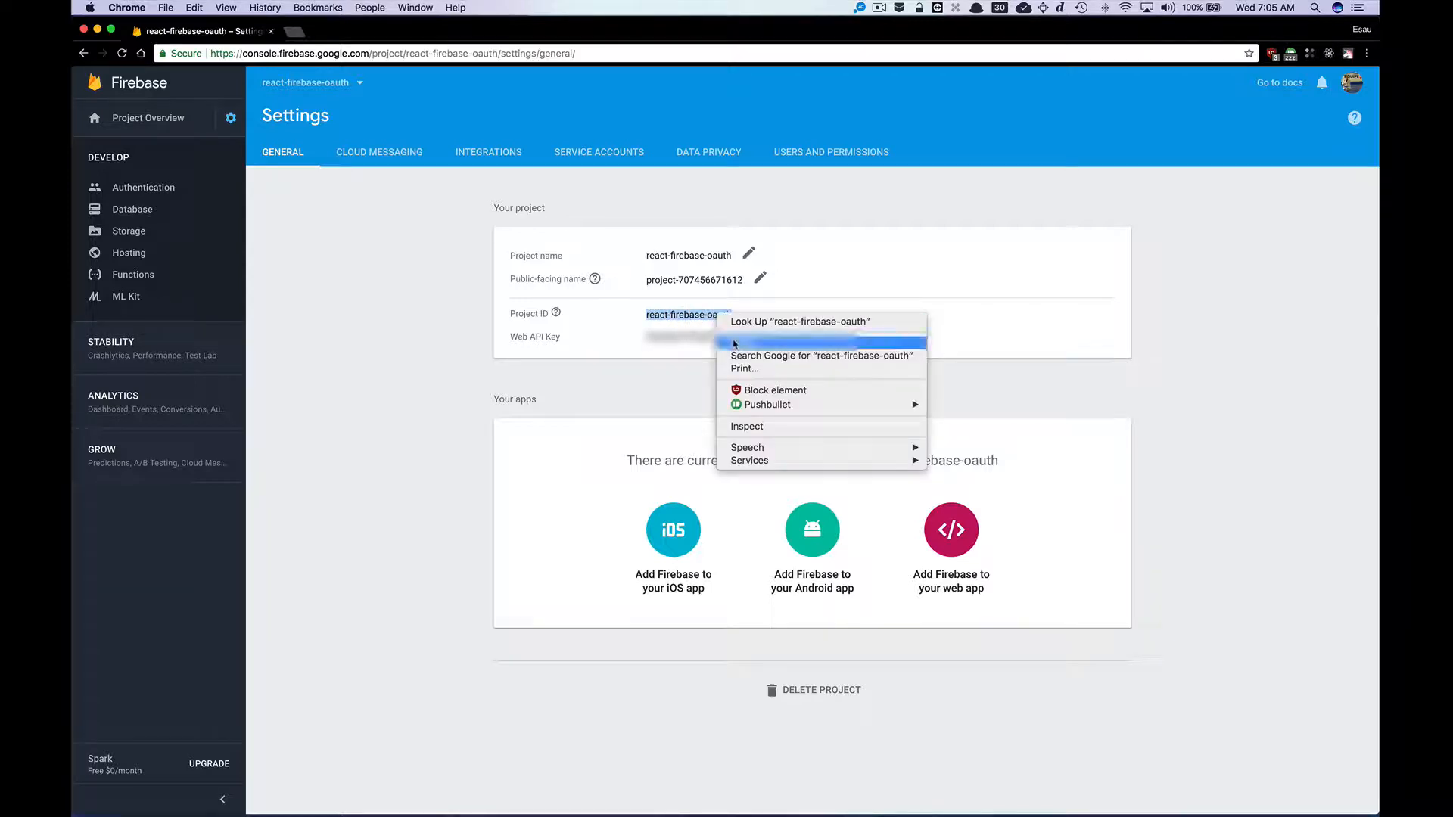
click(742, 342)
key(ctrl+Up)
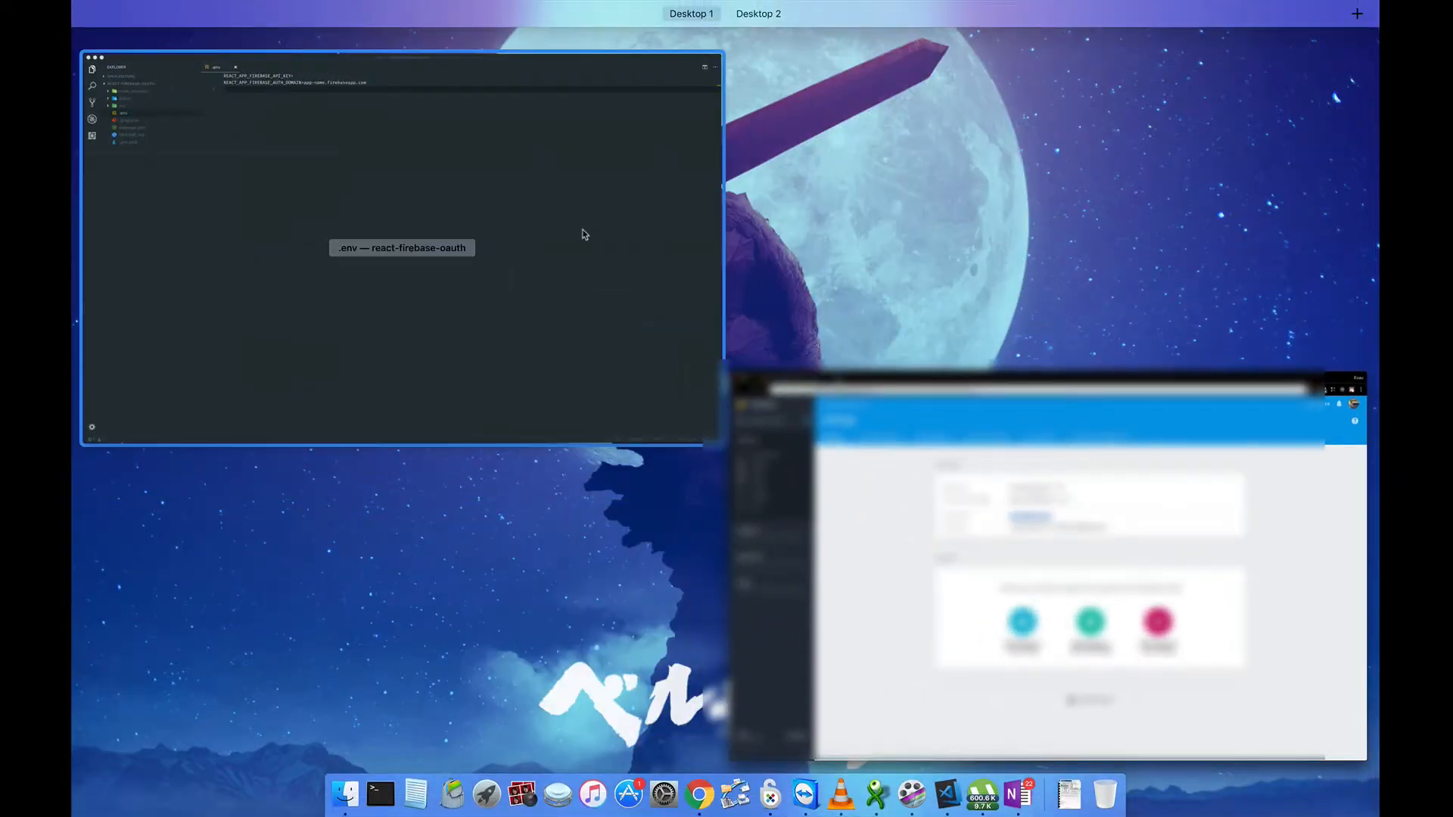
click(578, 230)
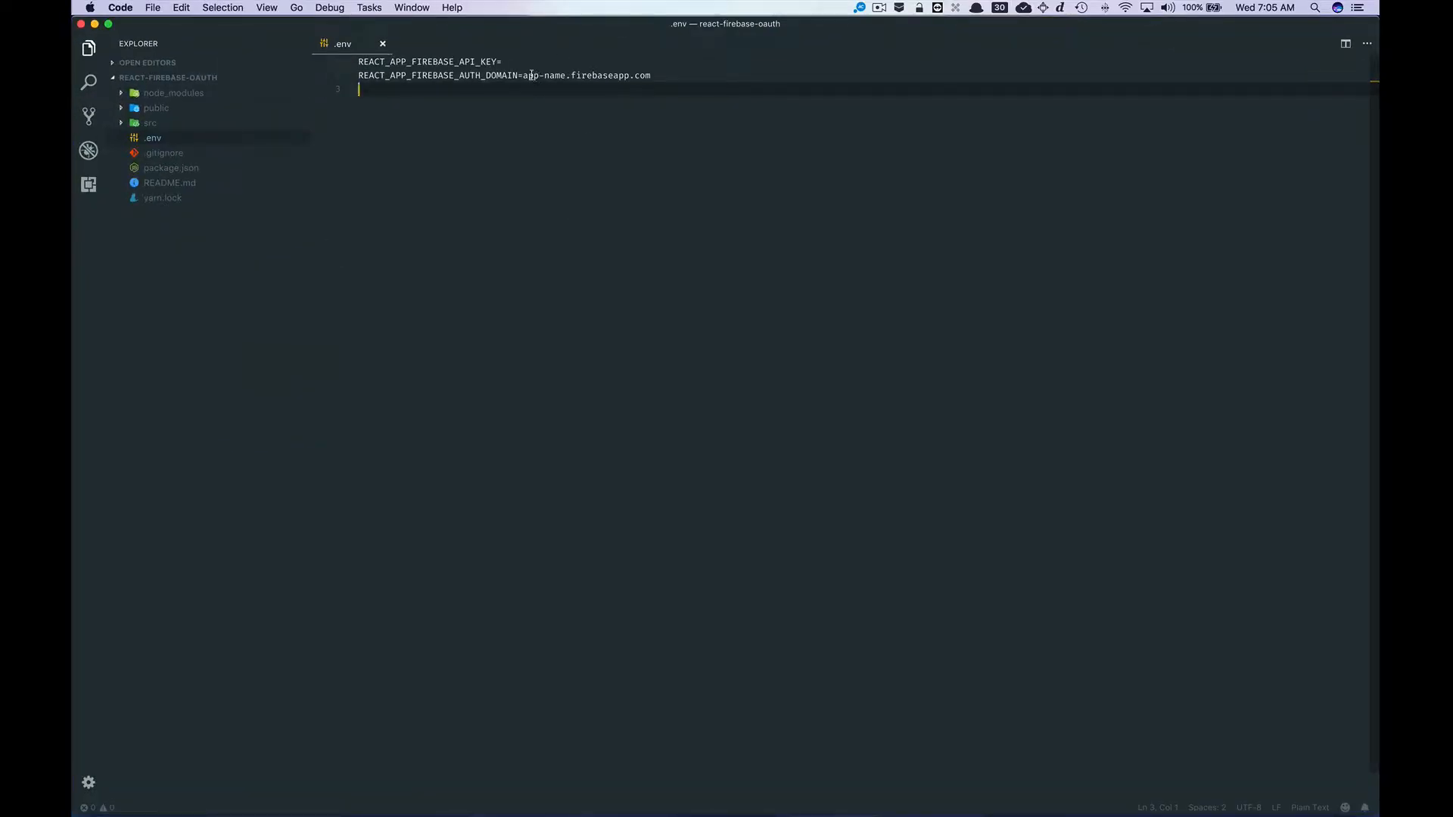
double_click(548, 75)
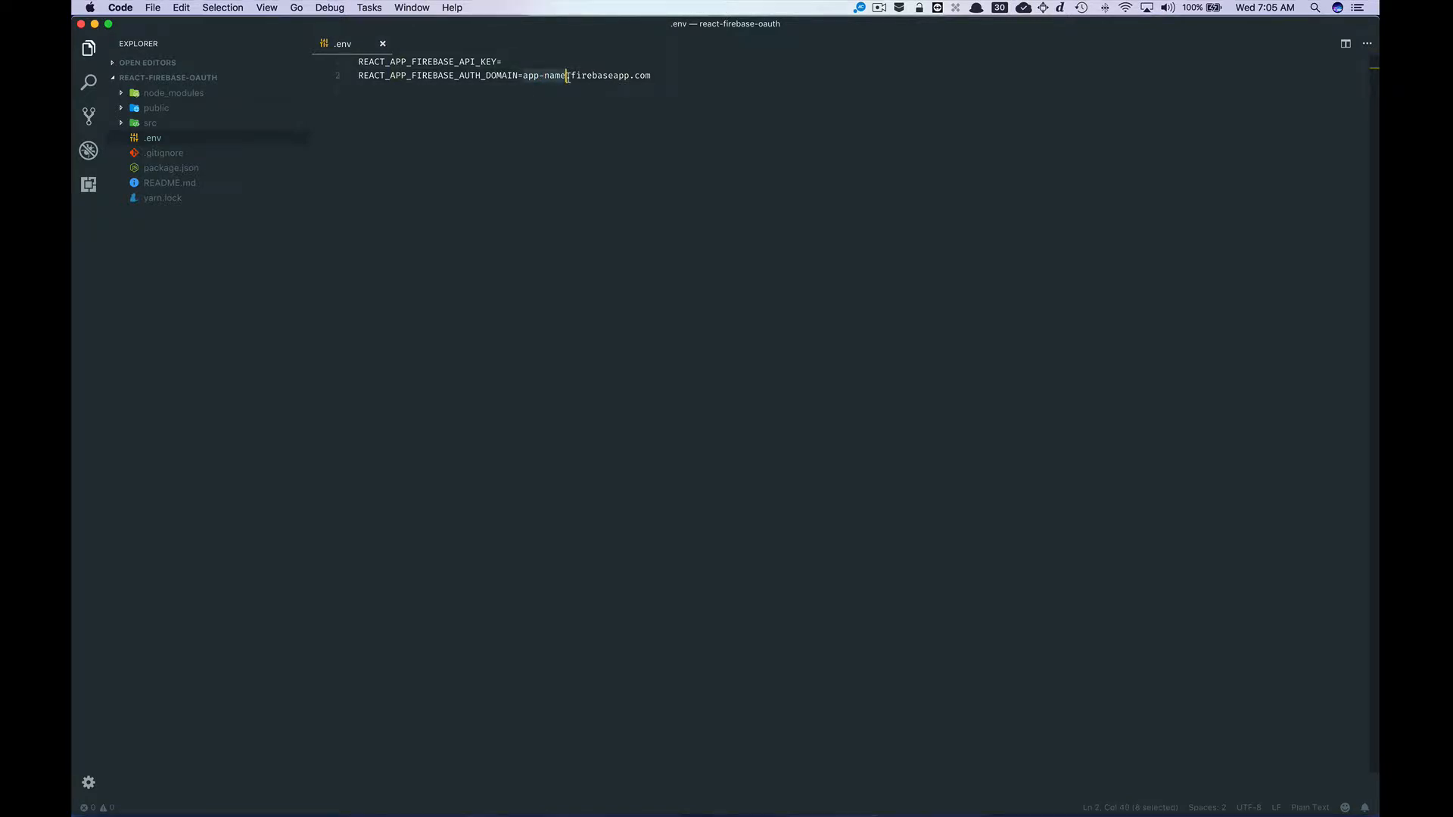
key(super+v)
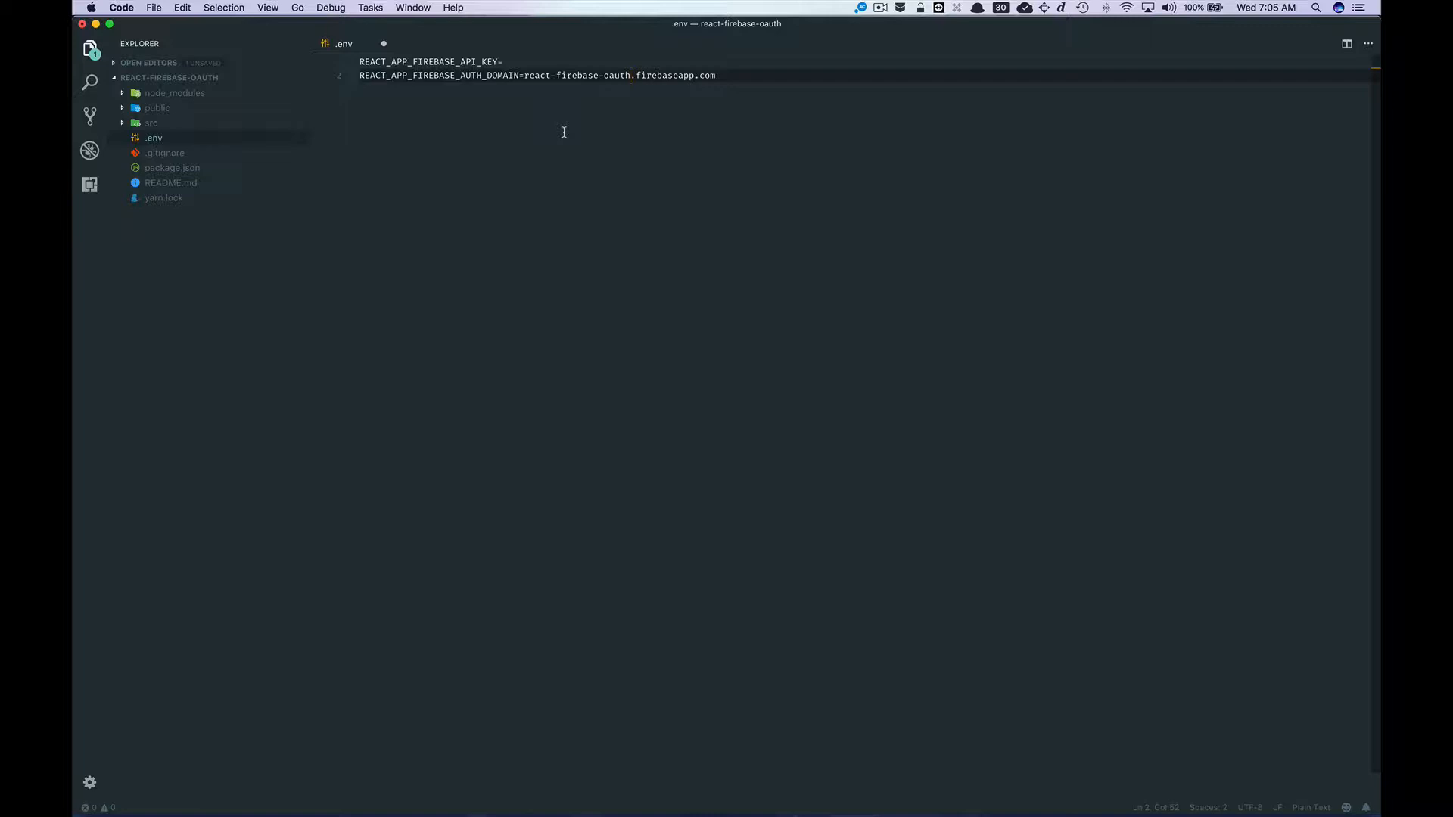
key(super+s)
Copy the Web API Key and paste it after REACT_APP_FIREBASE_API_KEY= in .env, then save the file.
key(ctrl+Up)
click(469, 436)
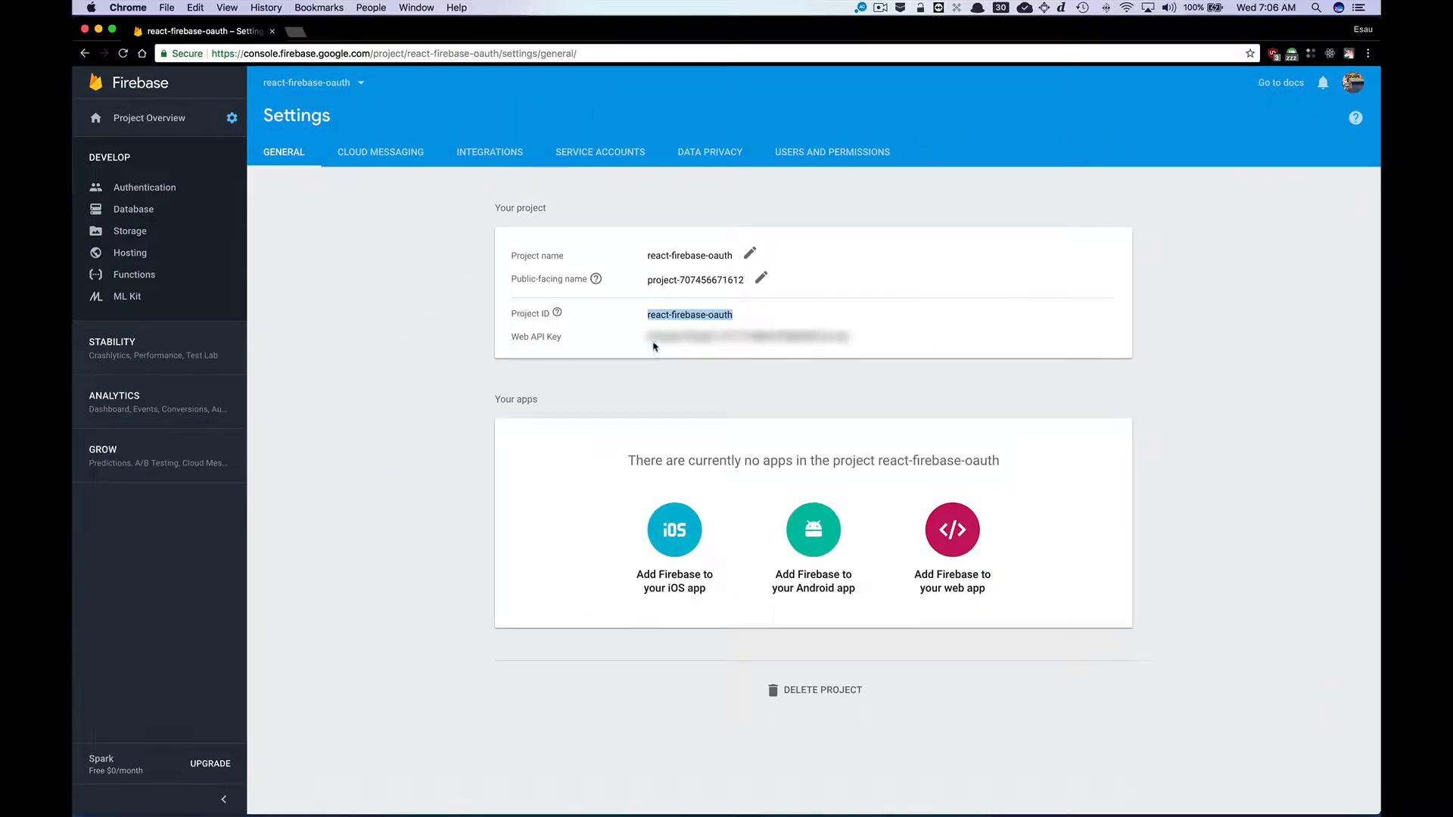
drag(652, 339, 844, 338)
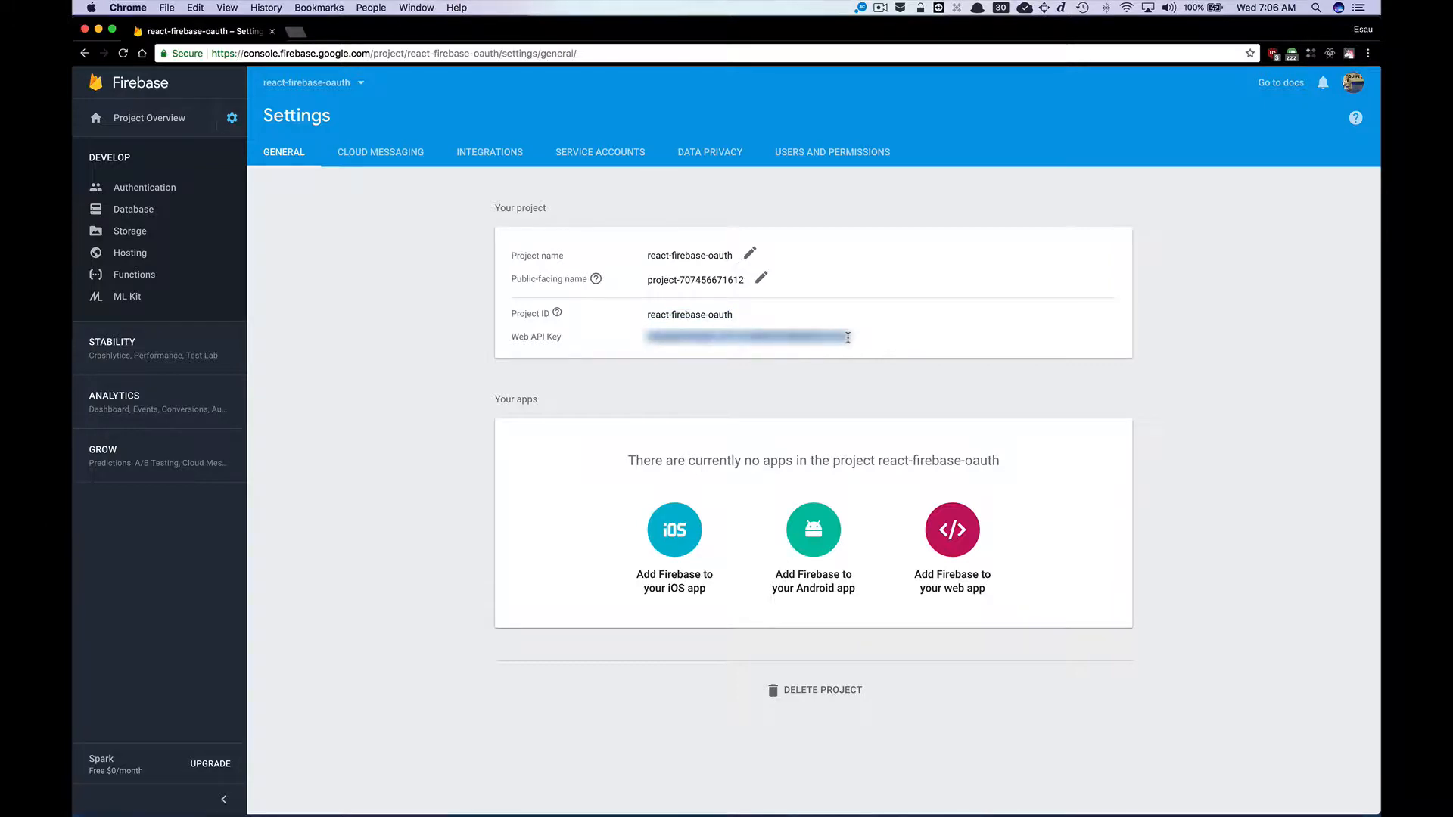
key(ctrl+Up)
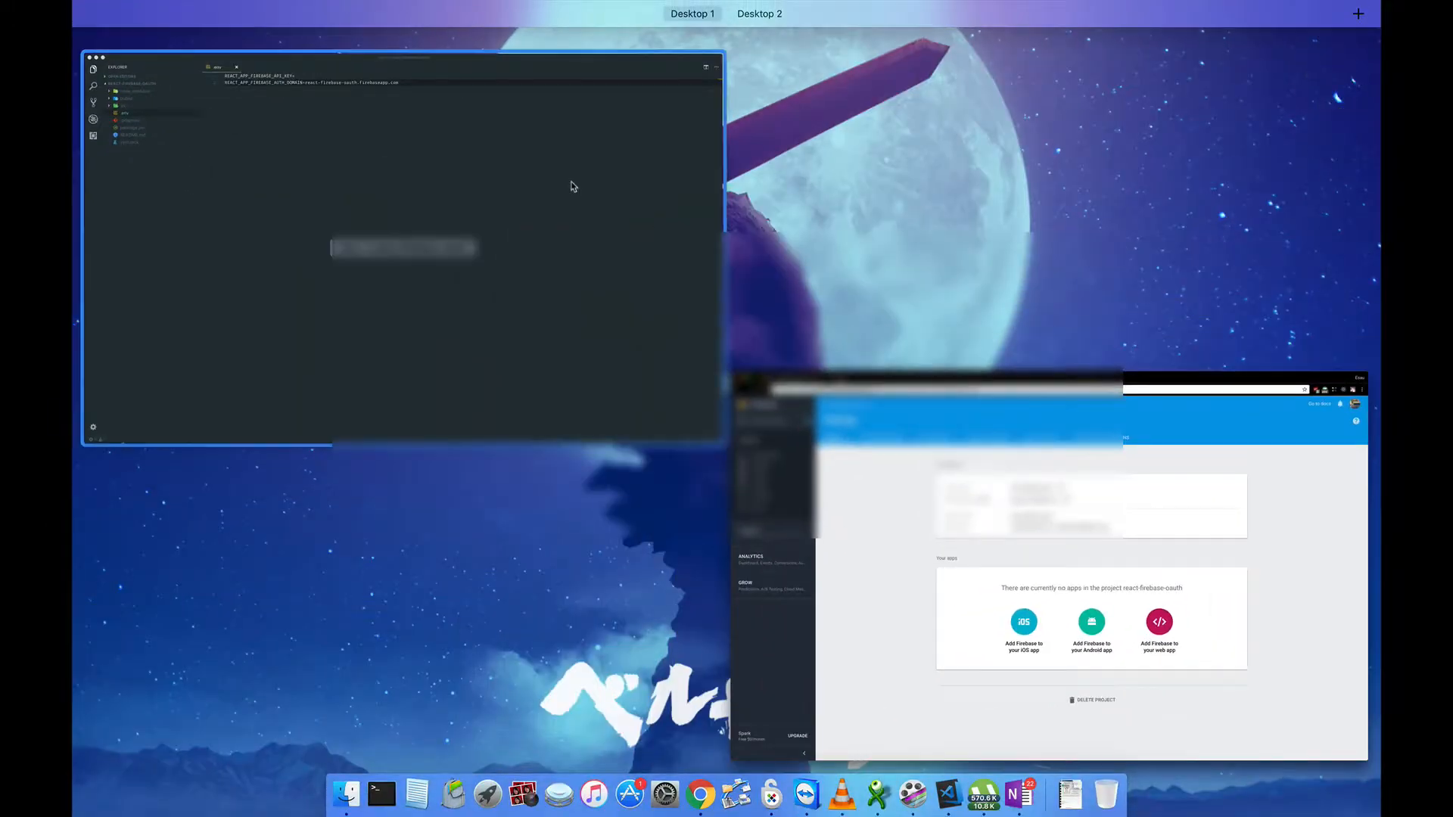
click(574, 185)
click(530, 64)
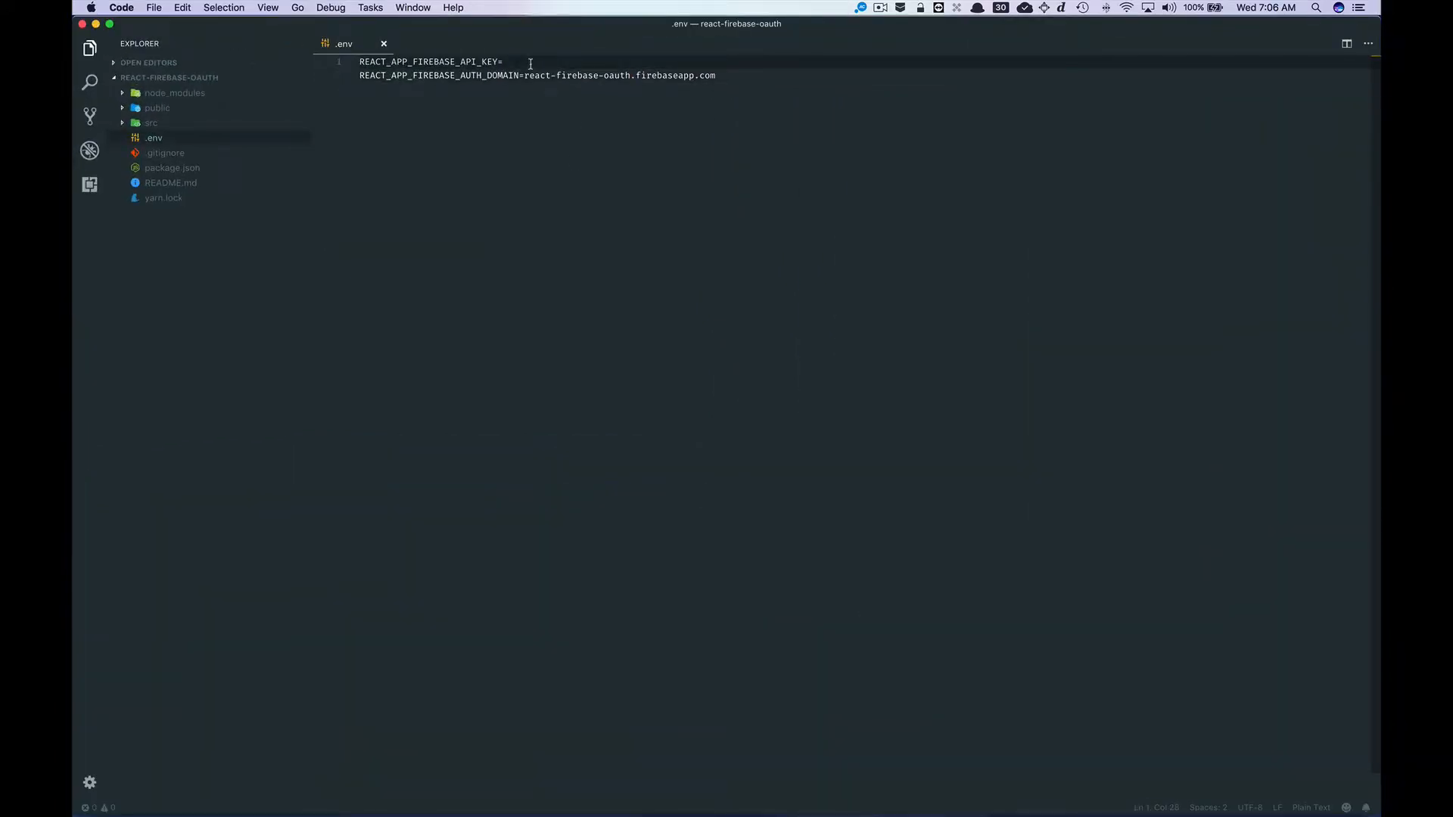
key(super+v)
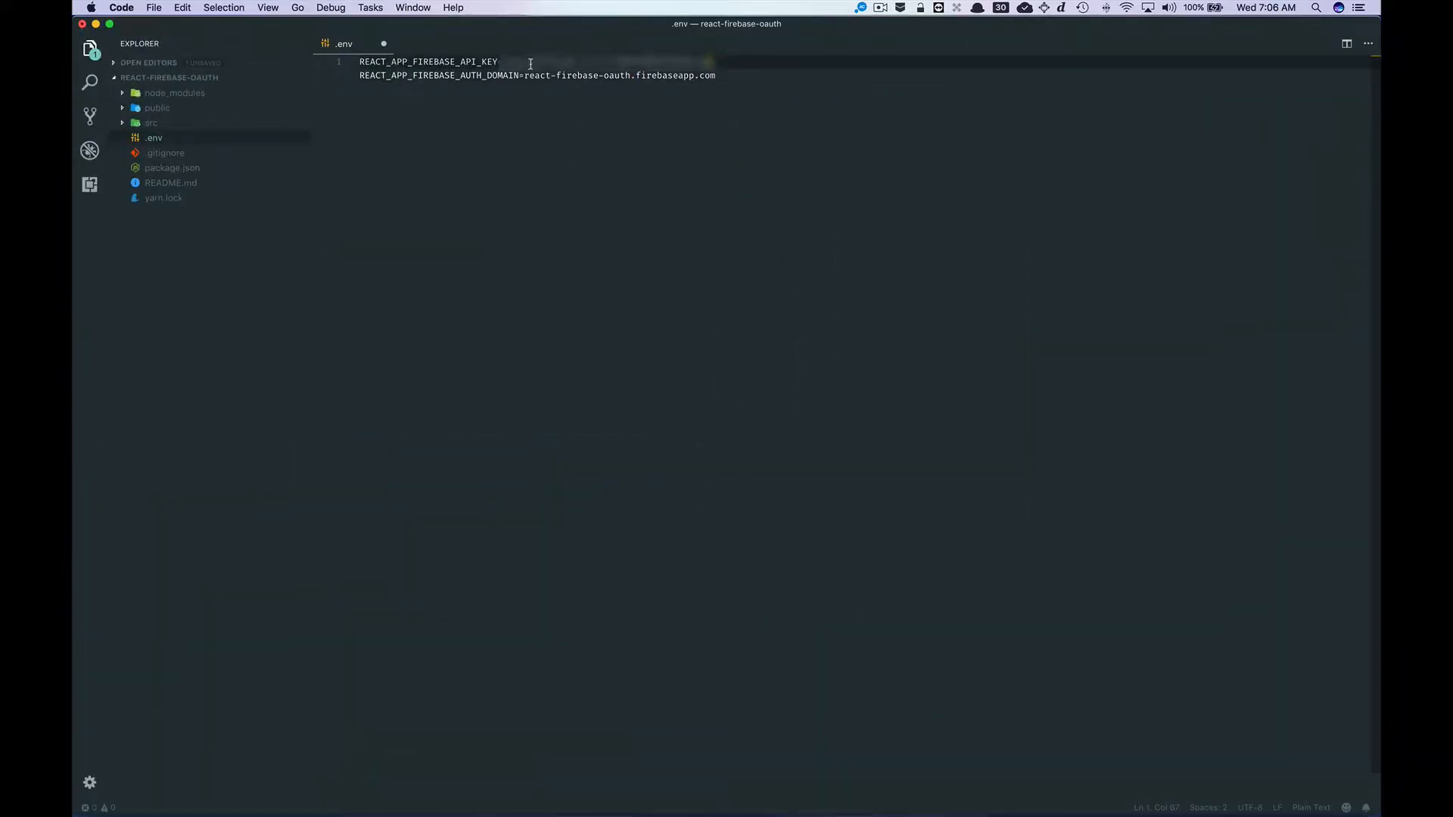
key(super+s)
Open the project's Authentication sign-in methods and enable the Facebook provider.
key(ctrl+Up)
click(476, 401)
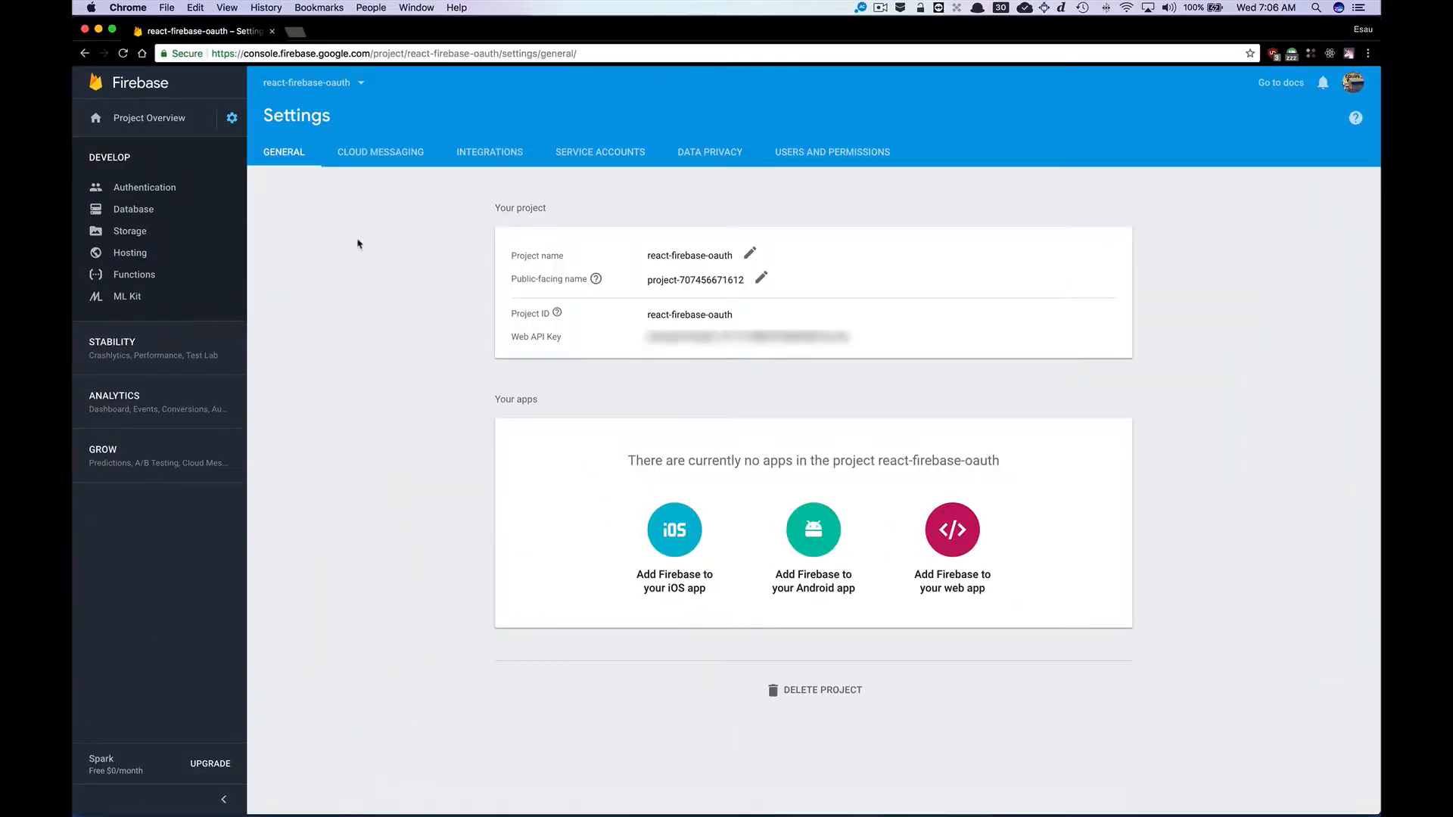
click(160, 190)
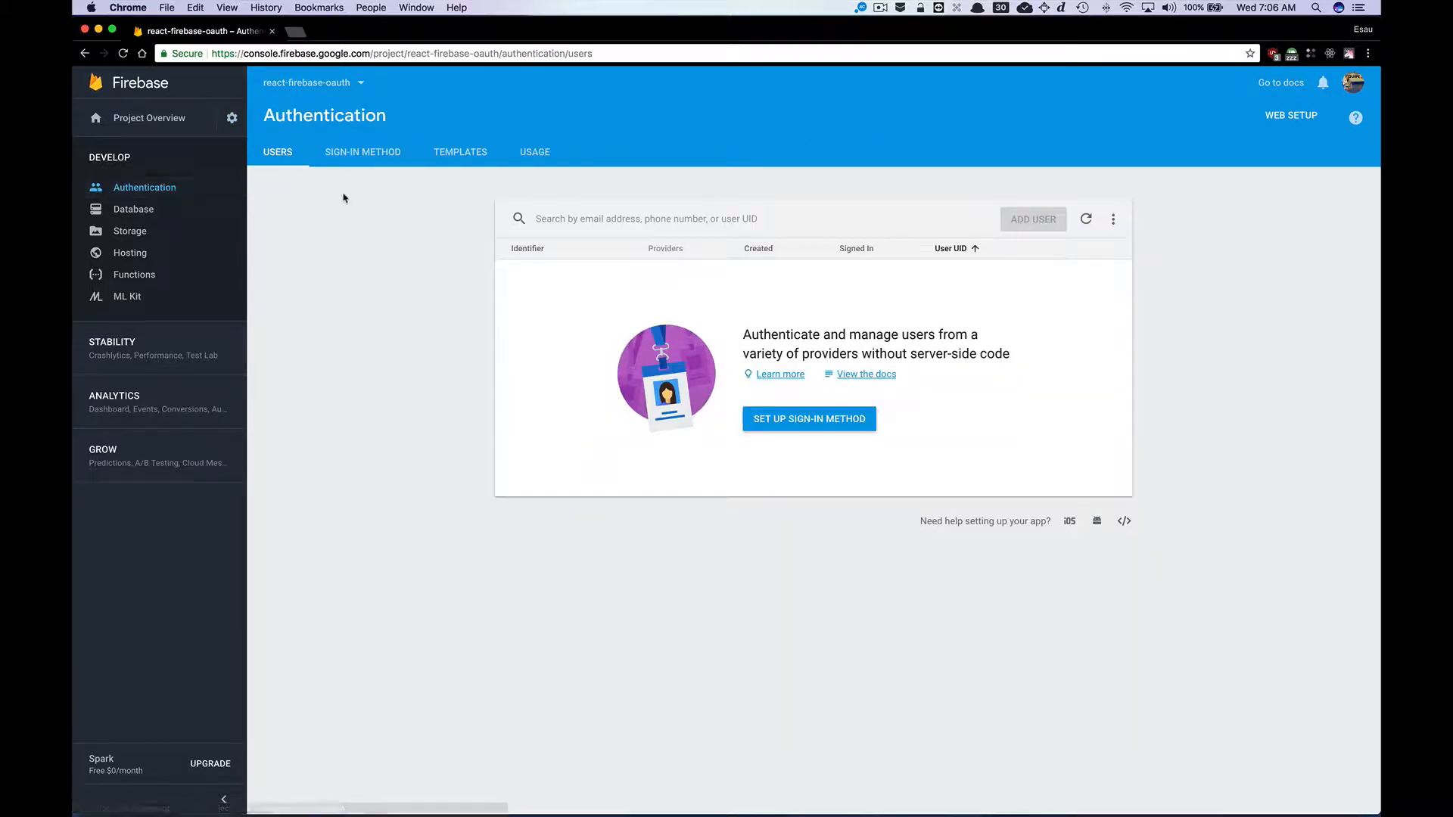
click(372, 154)
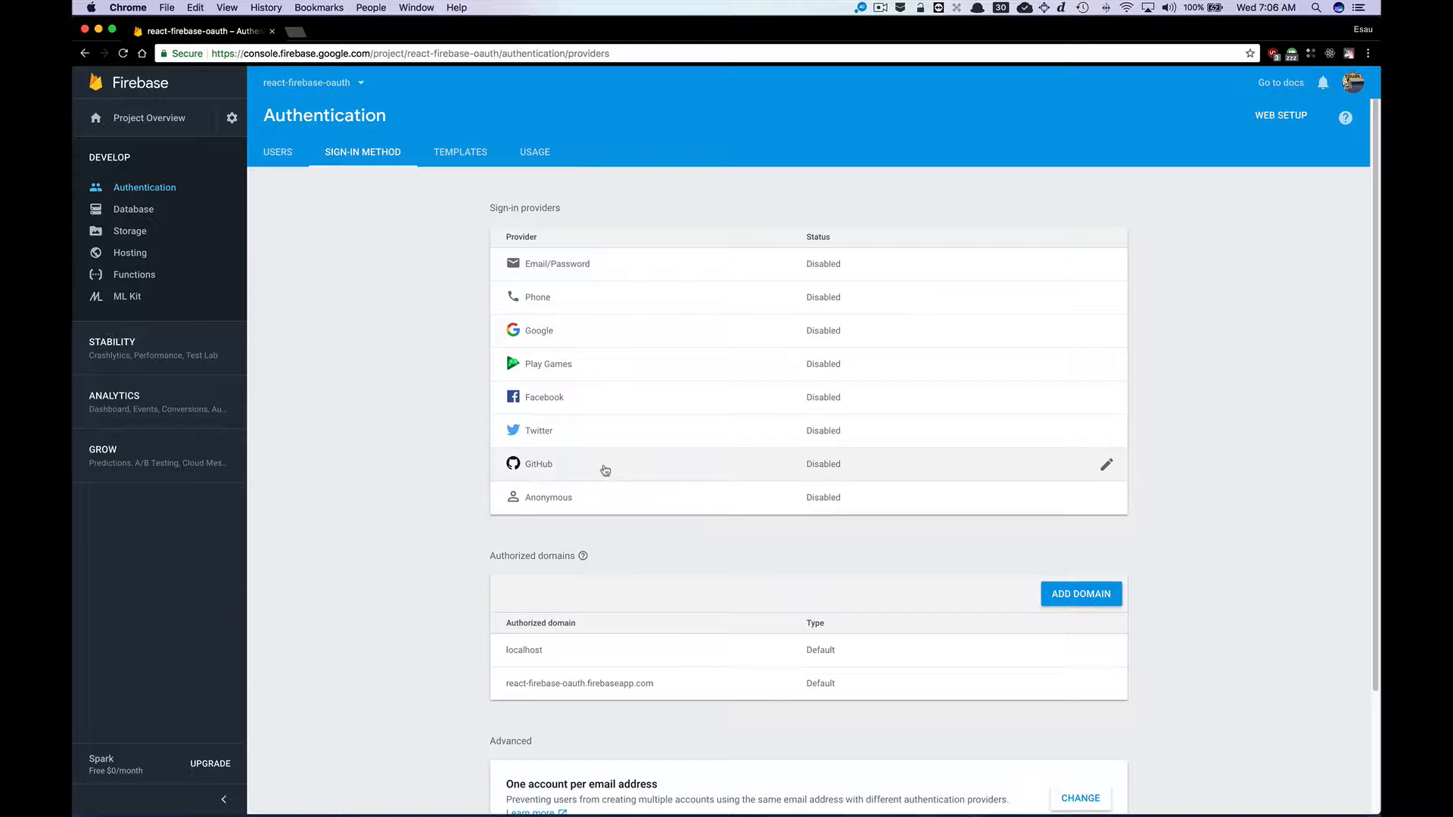
click(607, 400)
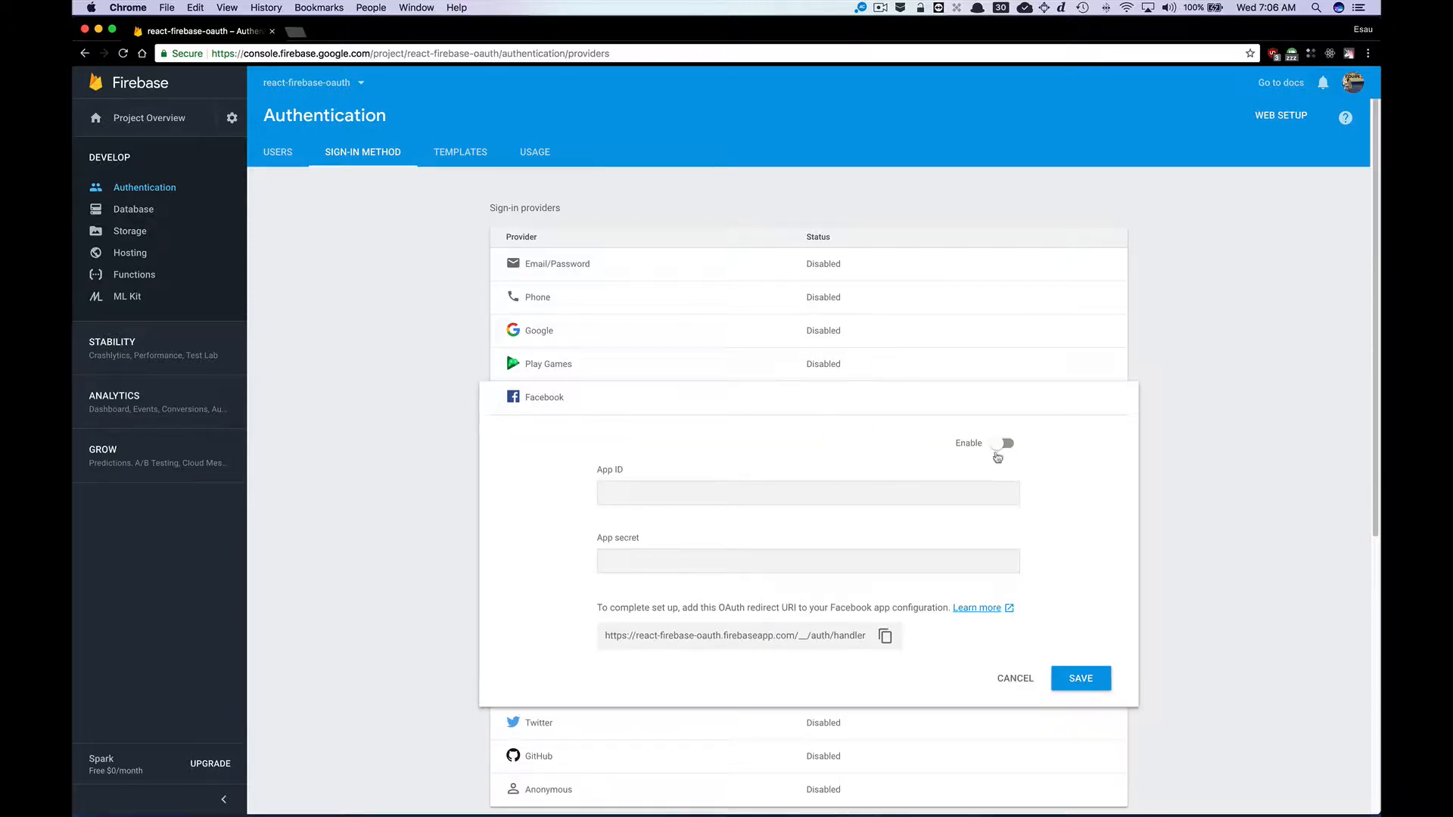
click(1002, 445)
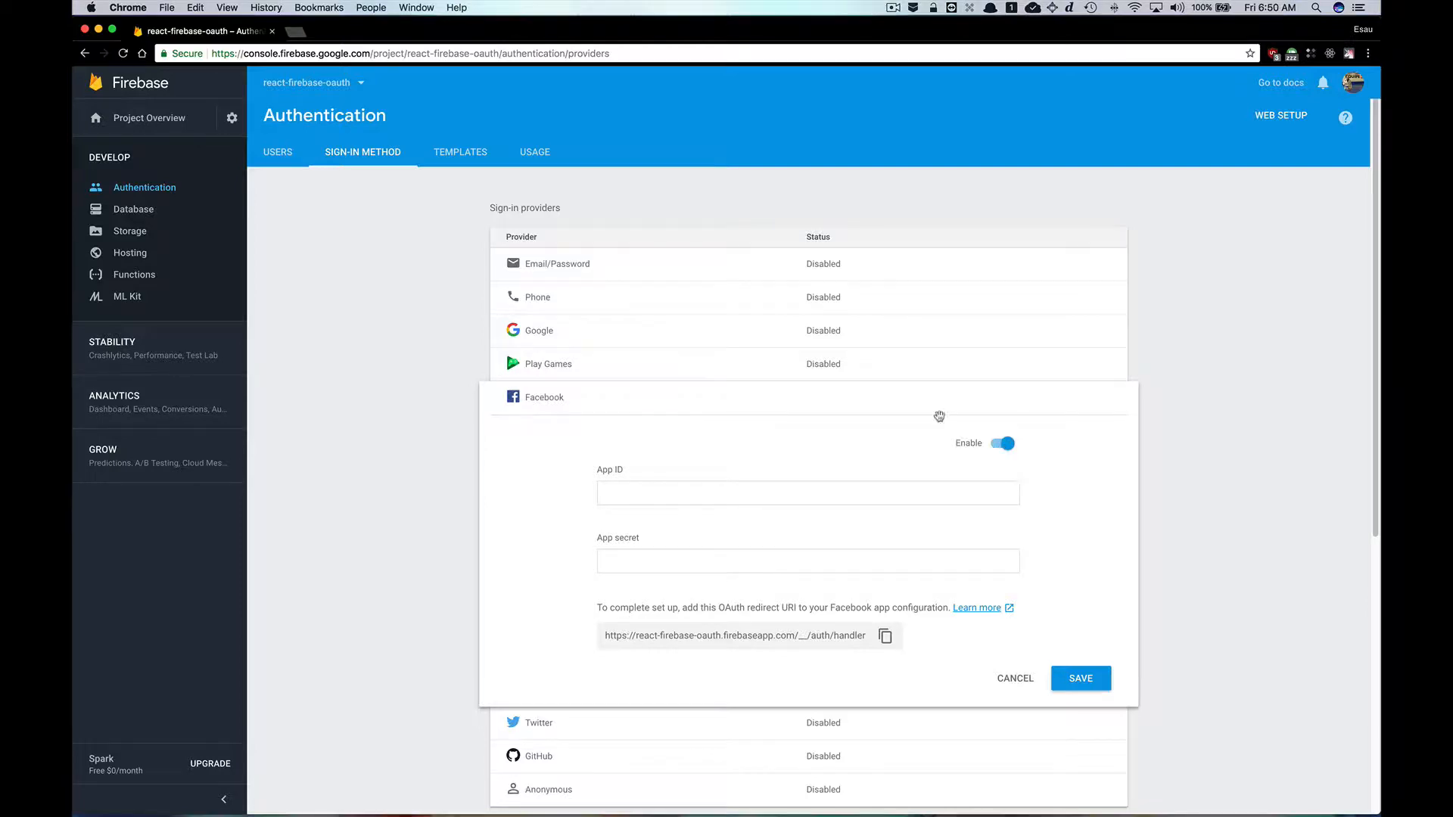
In a new tab, go to developers.facebook.com and open the My Apps list.
click(297, 32)
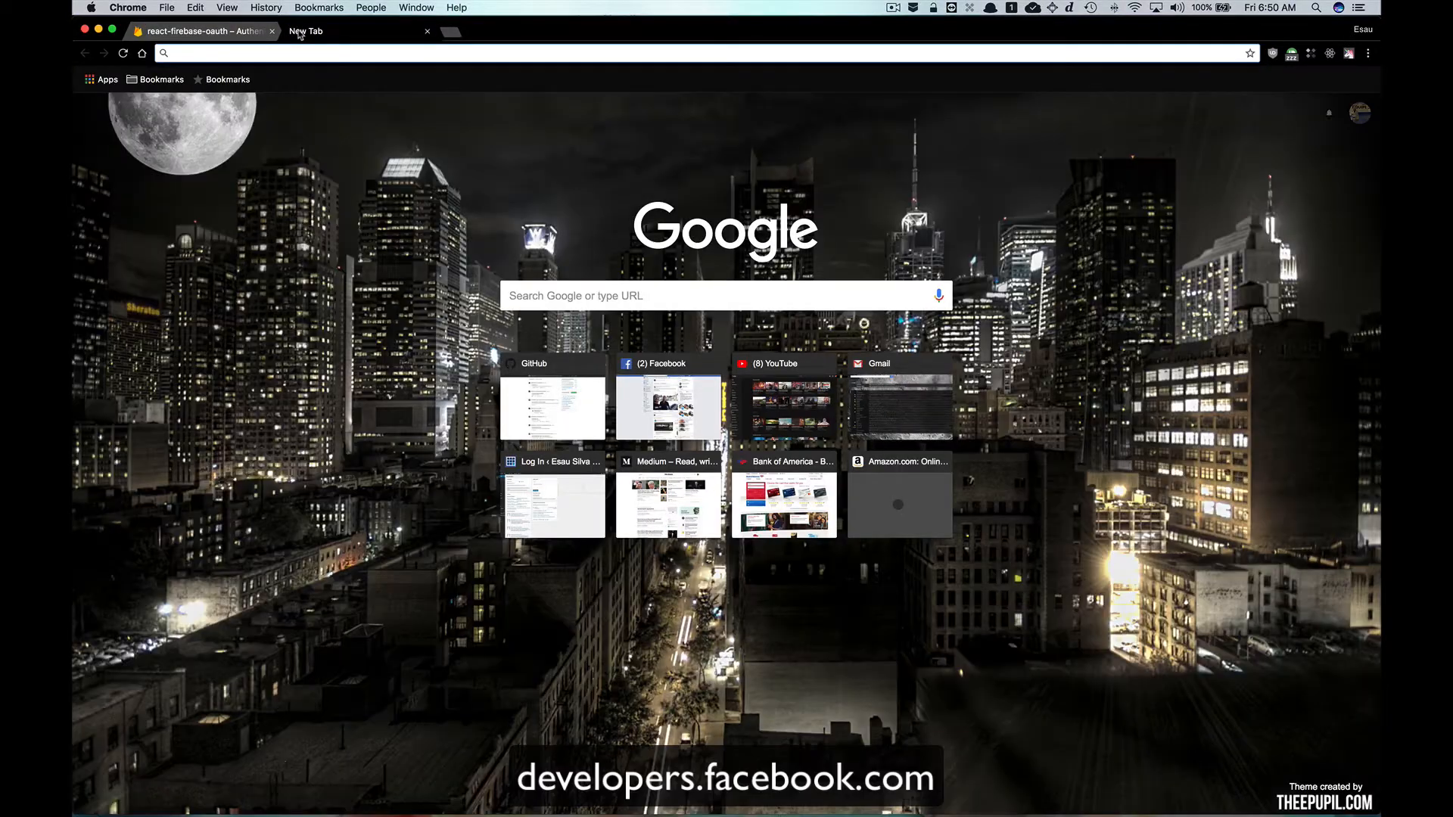
text(deve)
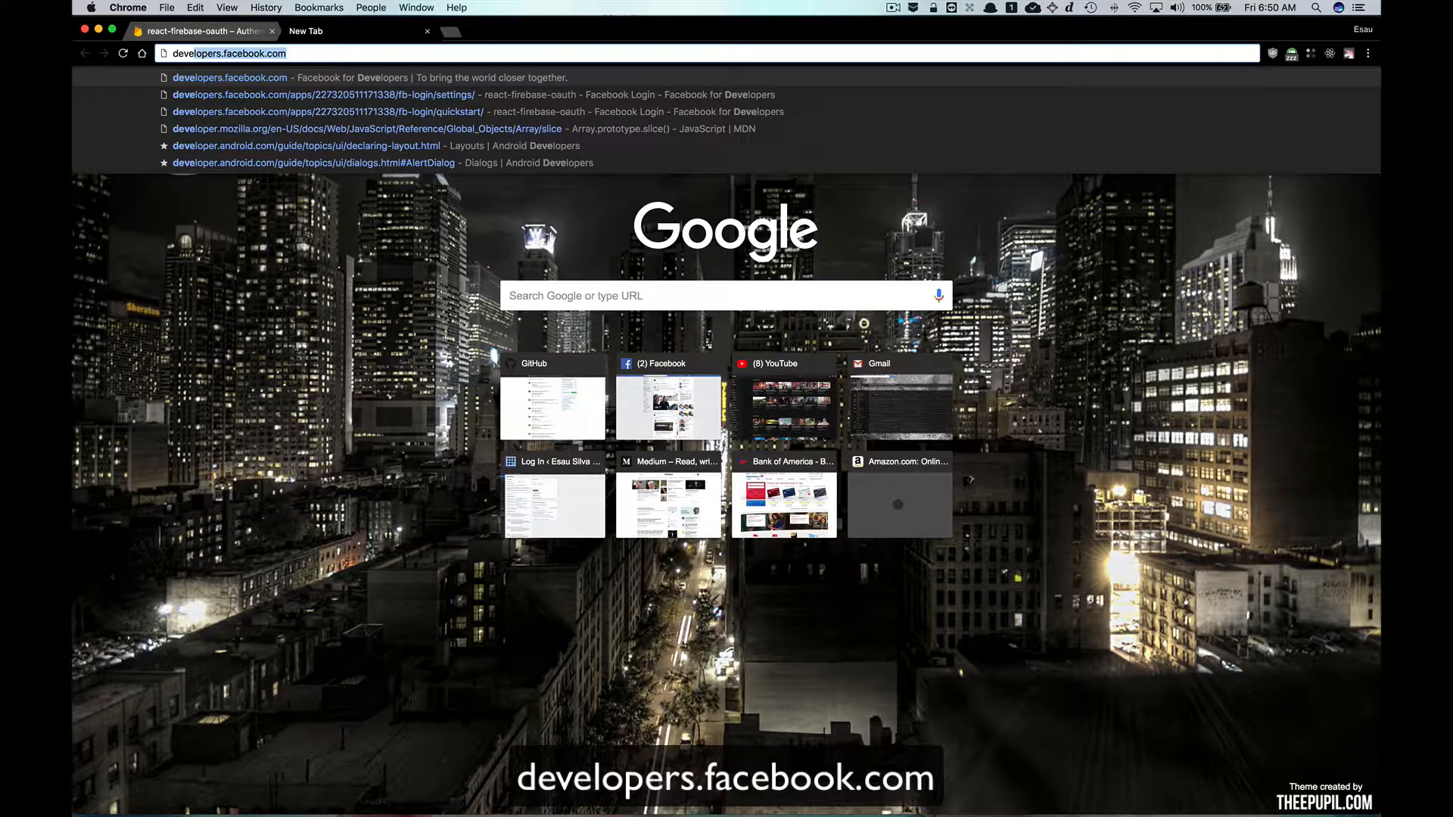
key(Return)
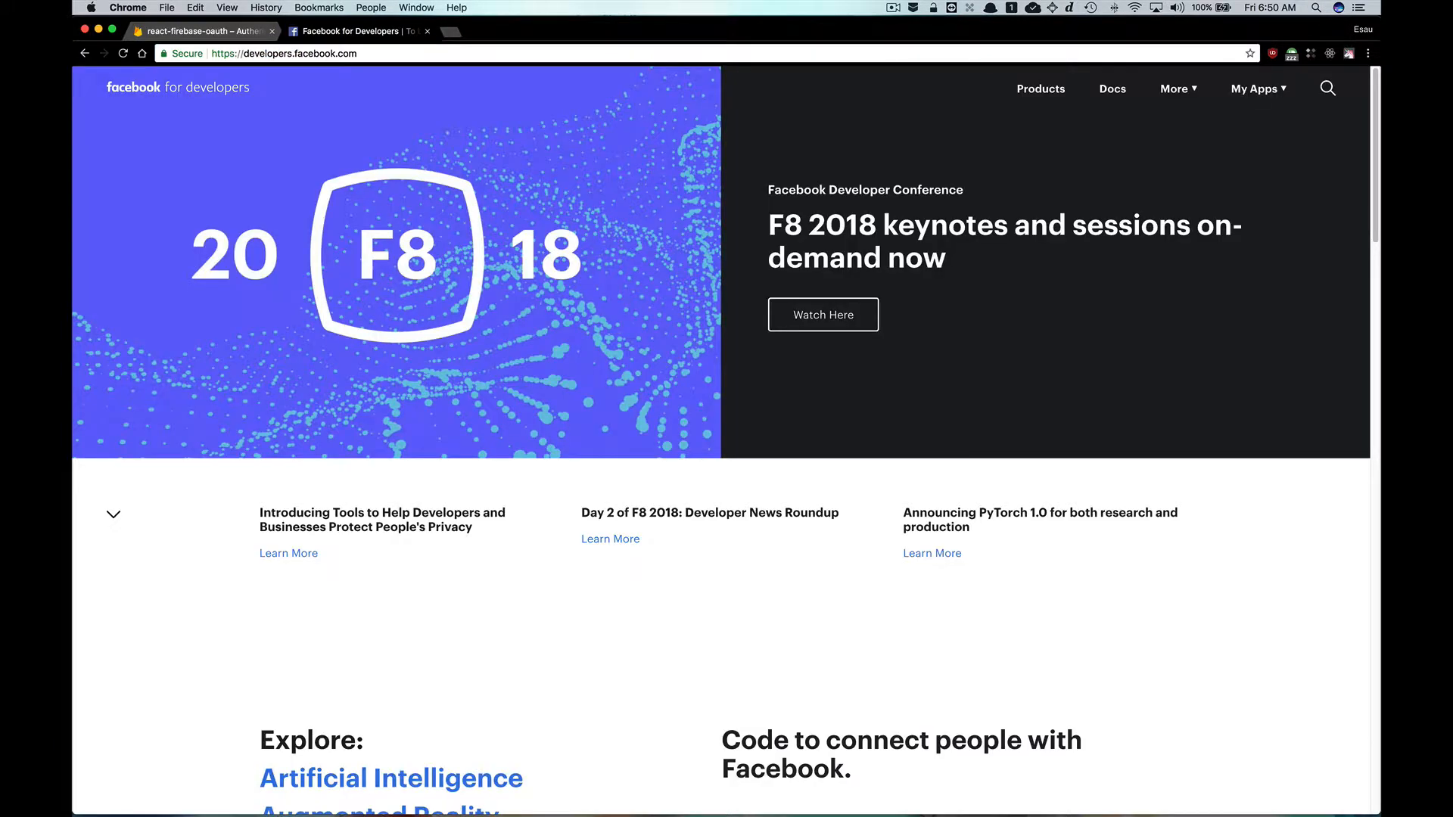
click(1256, 90)
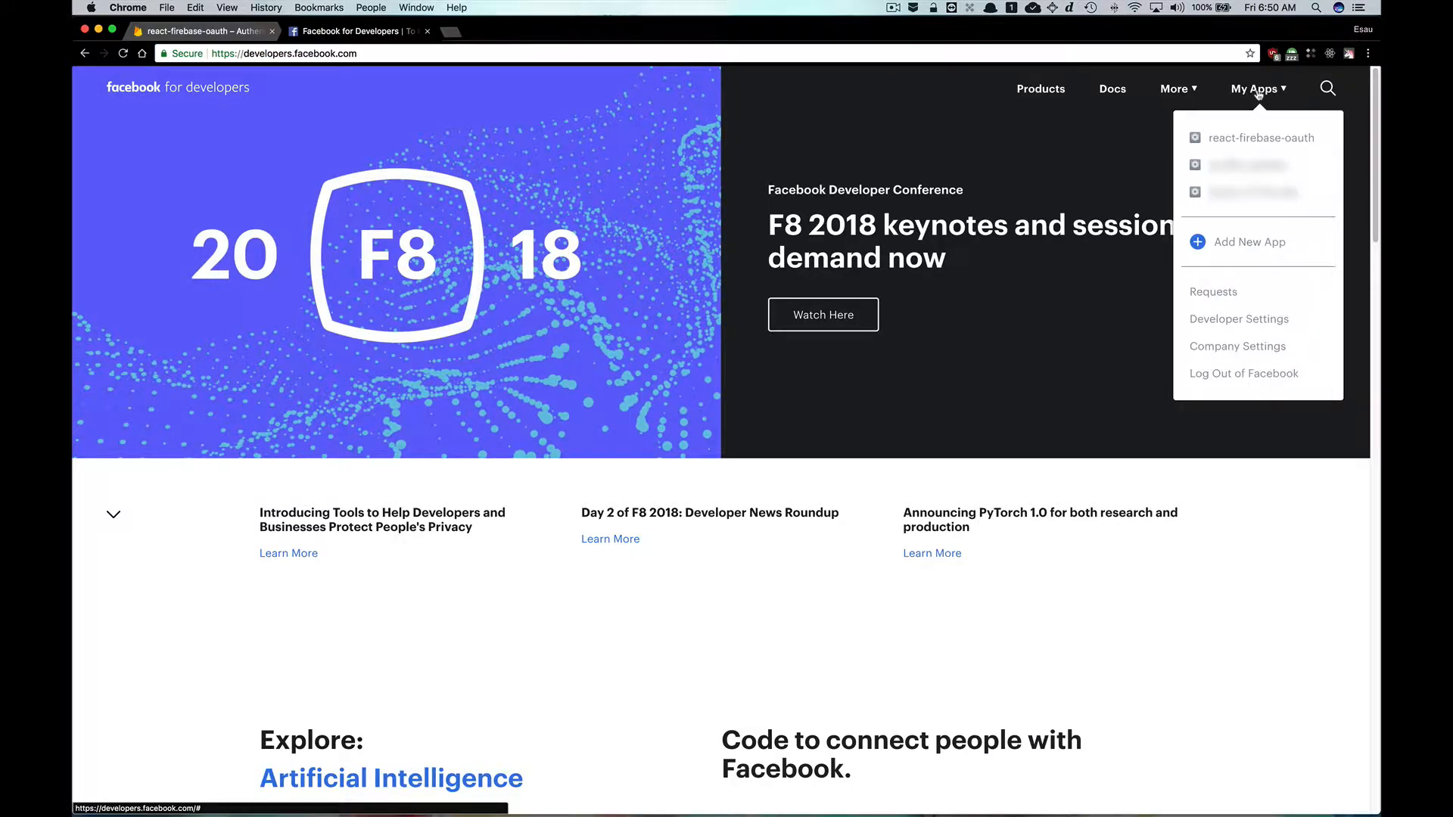
Open the dashboard of the react-firebase-oauth Facebook app.
click(1248, 242)
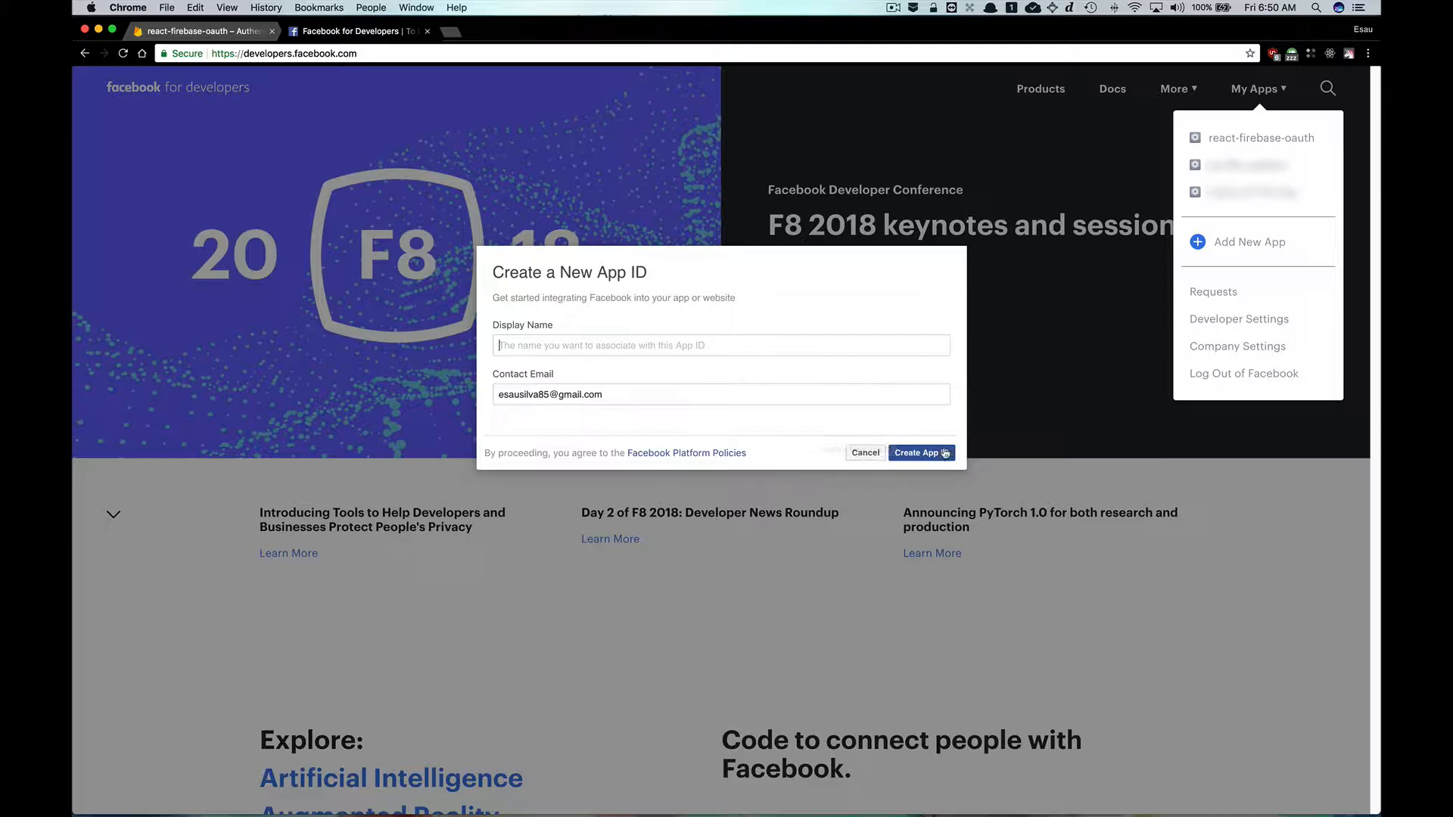
click(865, 454)
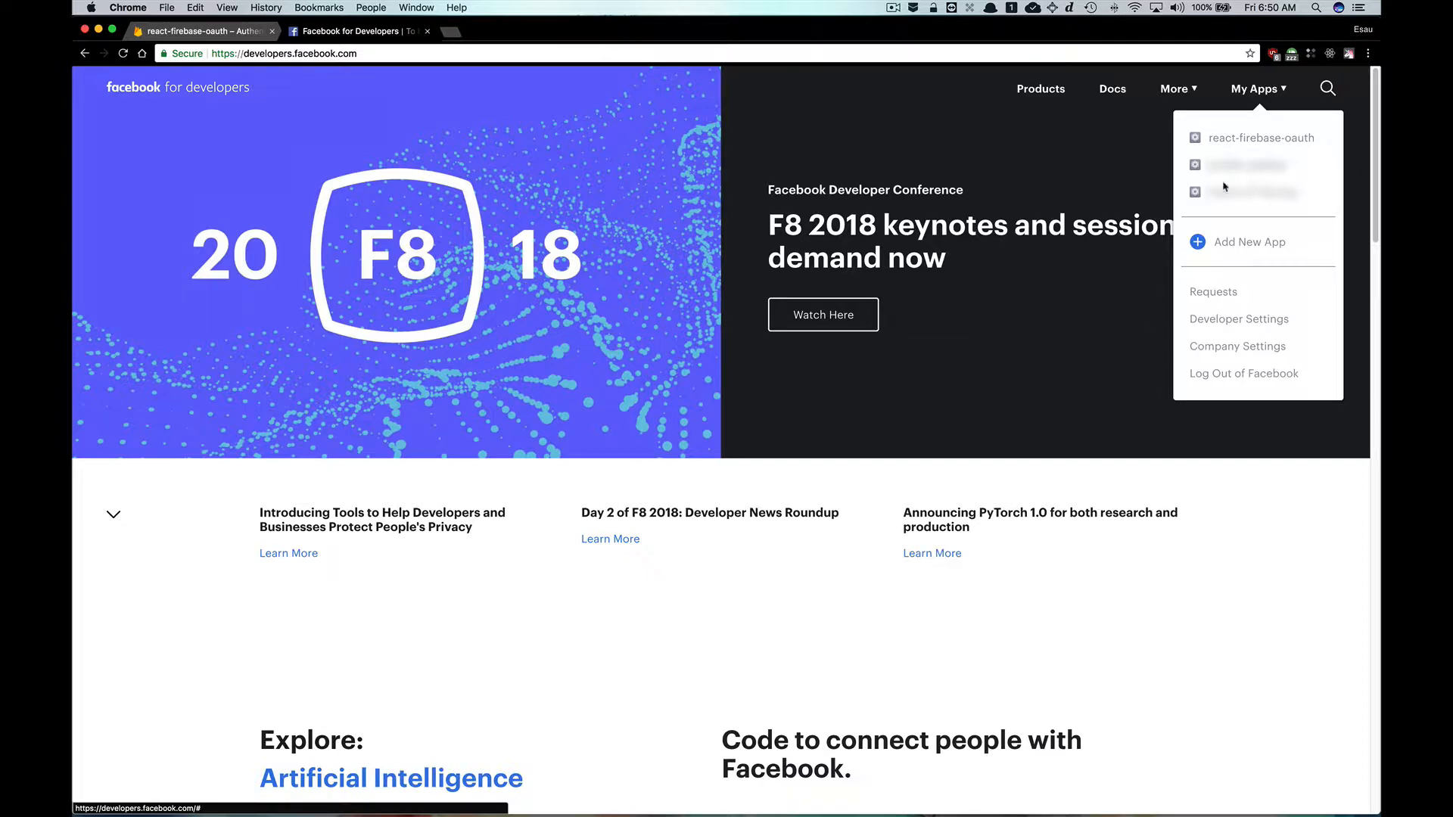
click(1249, 138)
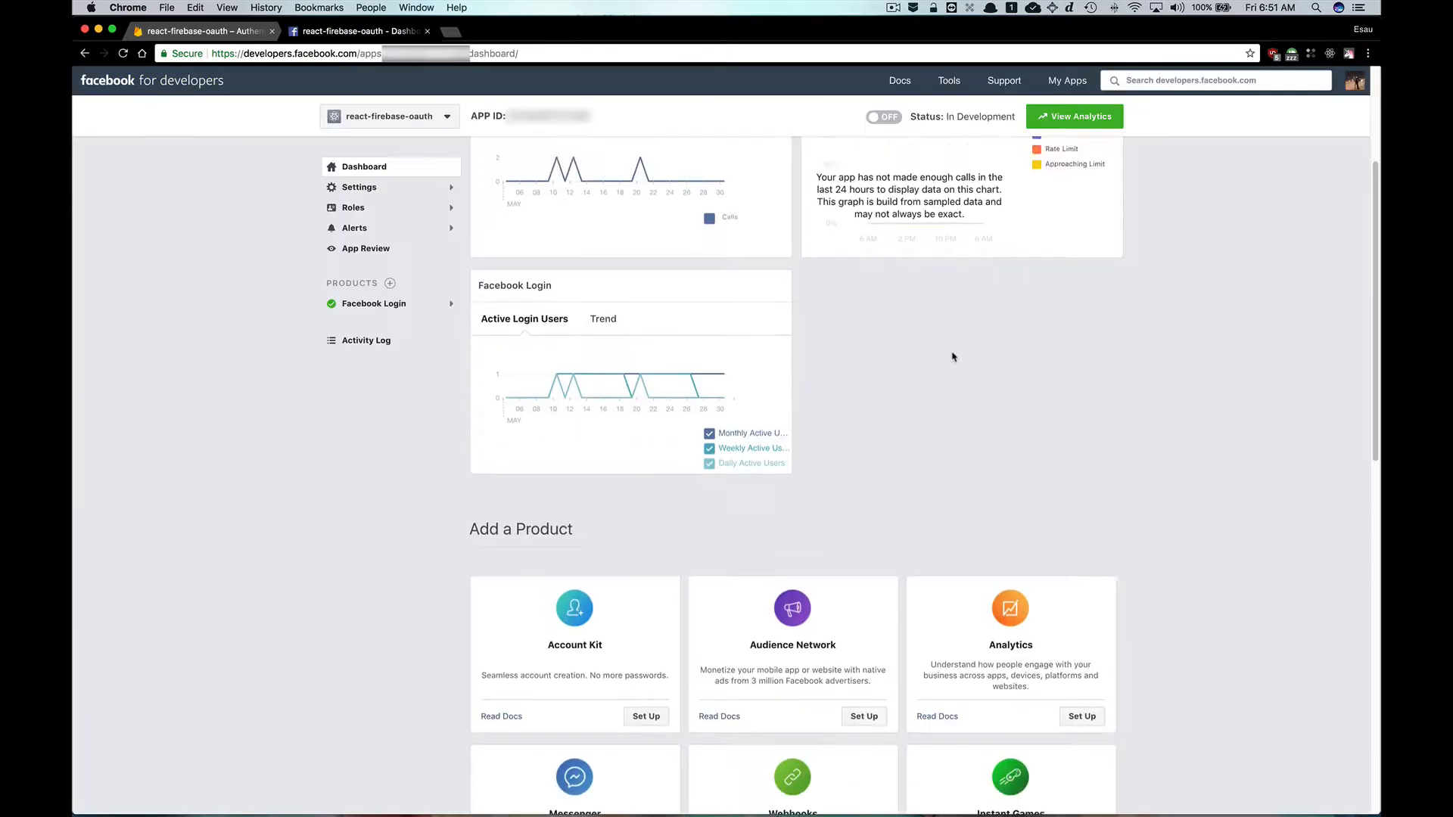
Browse the app dashboard's product list down to the My Products section.
scroll(952, 357, down, 10)
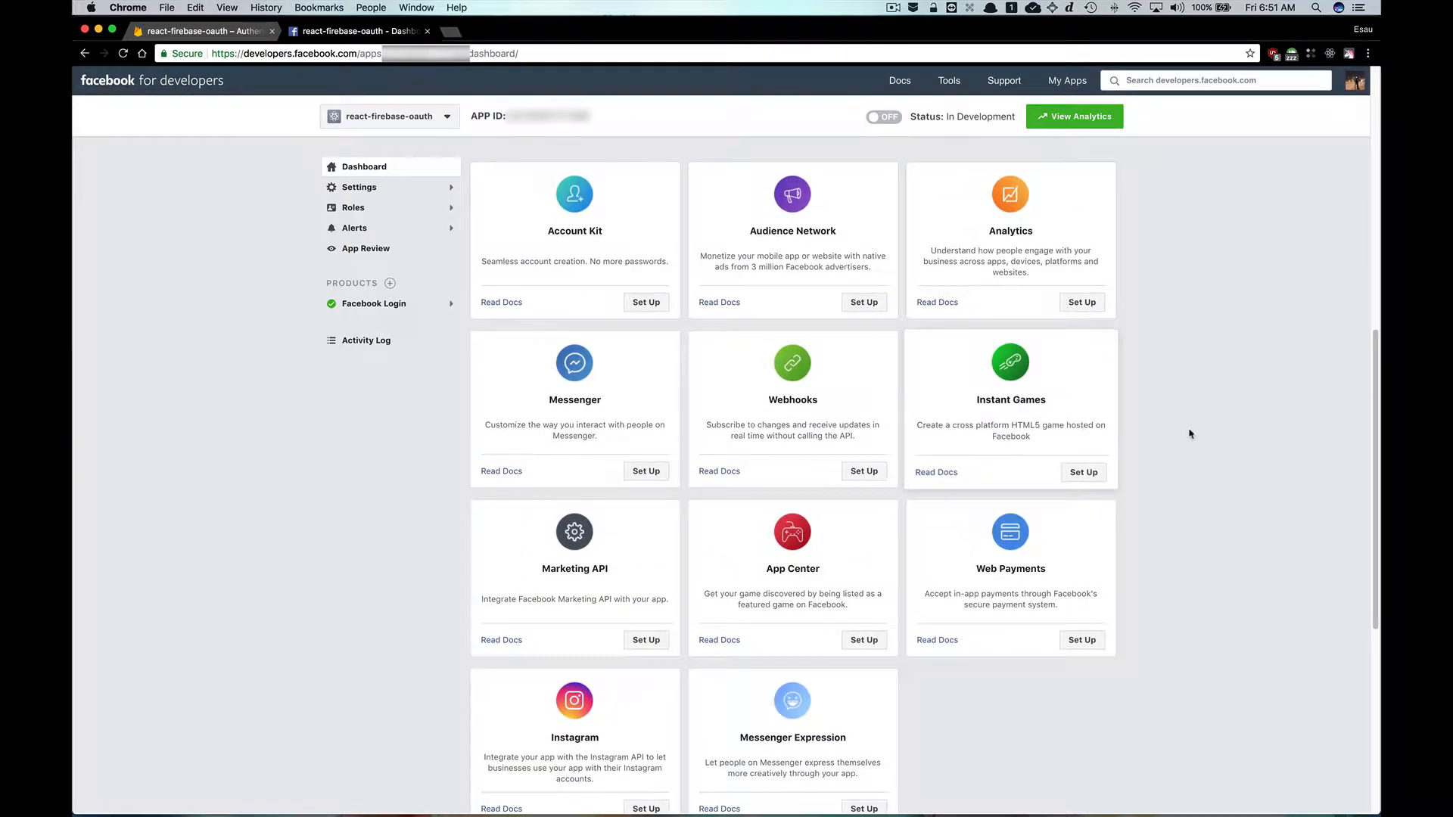
scroll(1189, 433, down, 3)
scroll(1188, 431, up, 4)
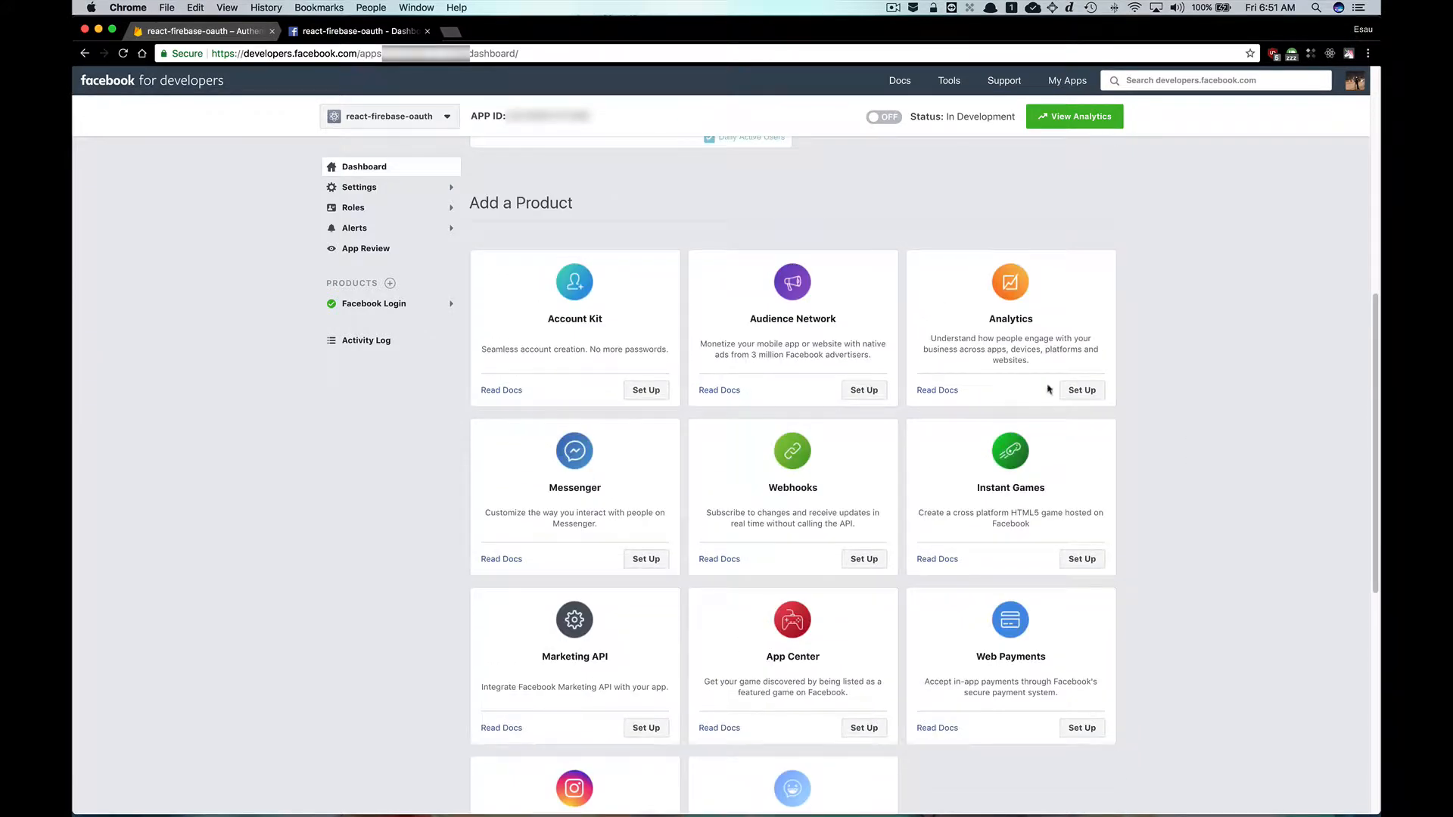
scroll(863, 502, down, 10)
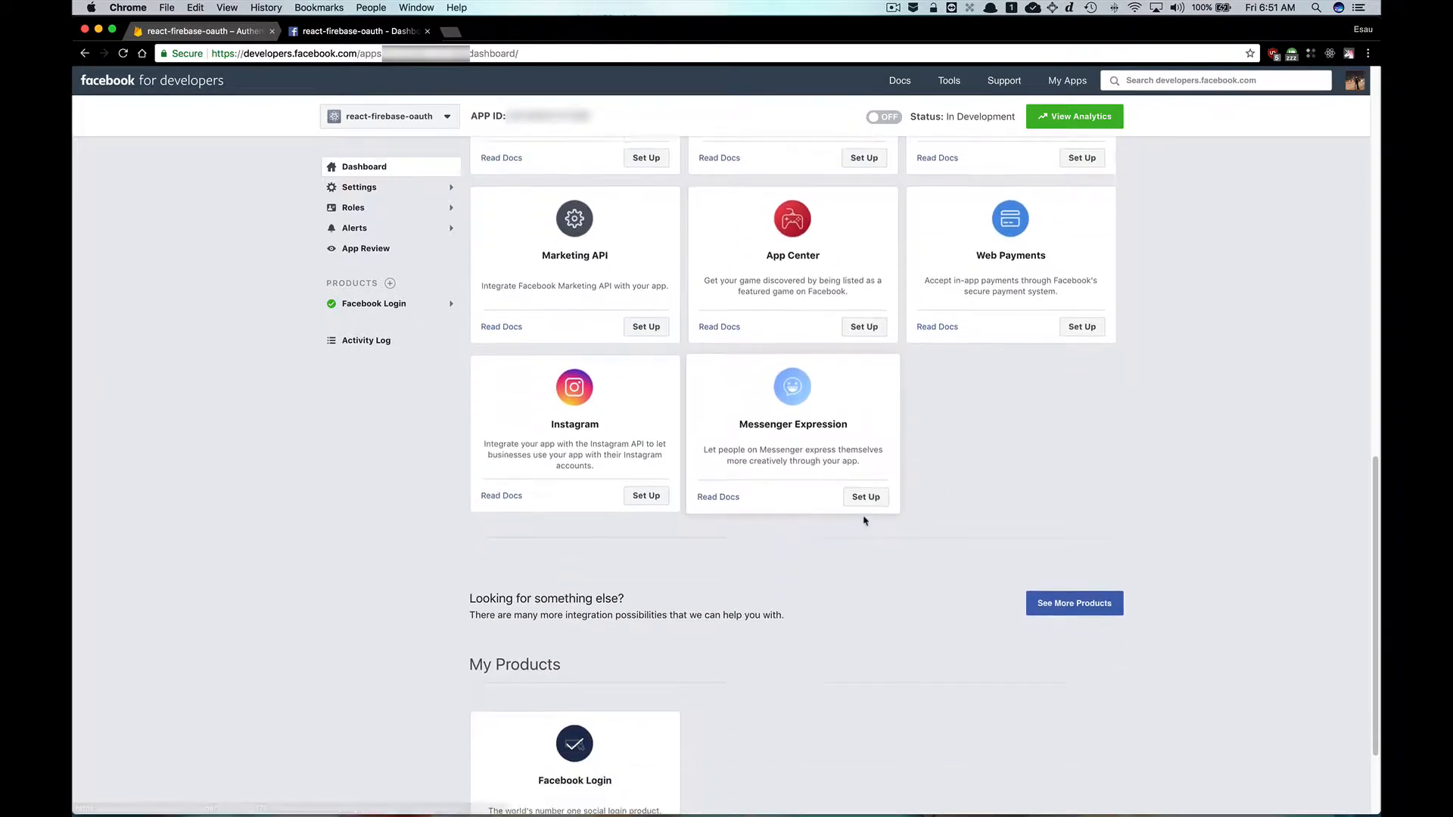
scroll(864, 519, down, 4)
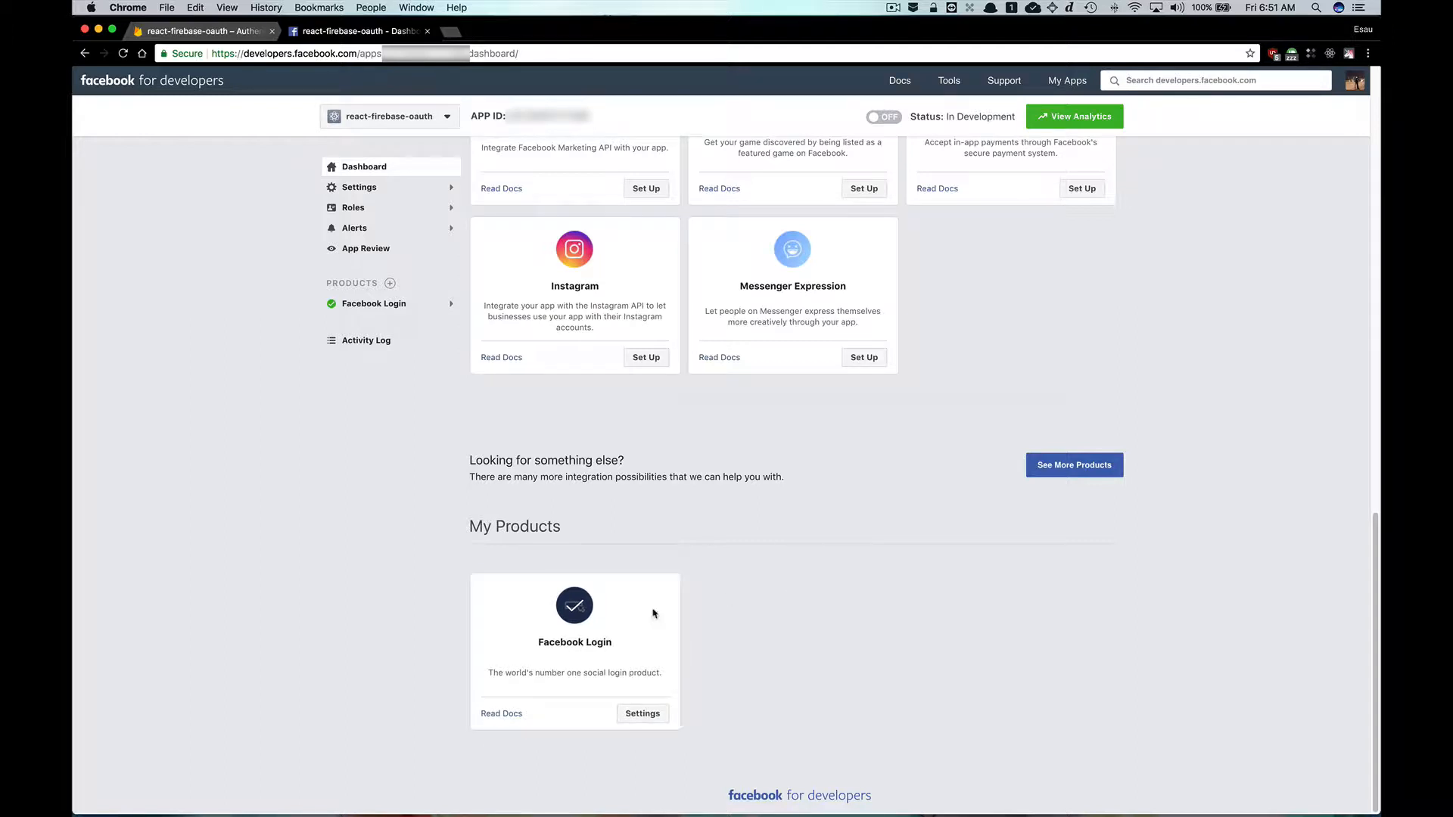
scroll(691, 574, up, 5)
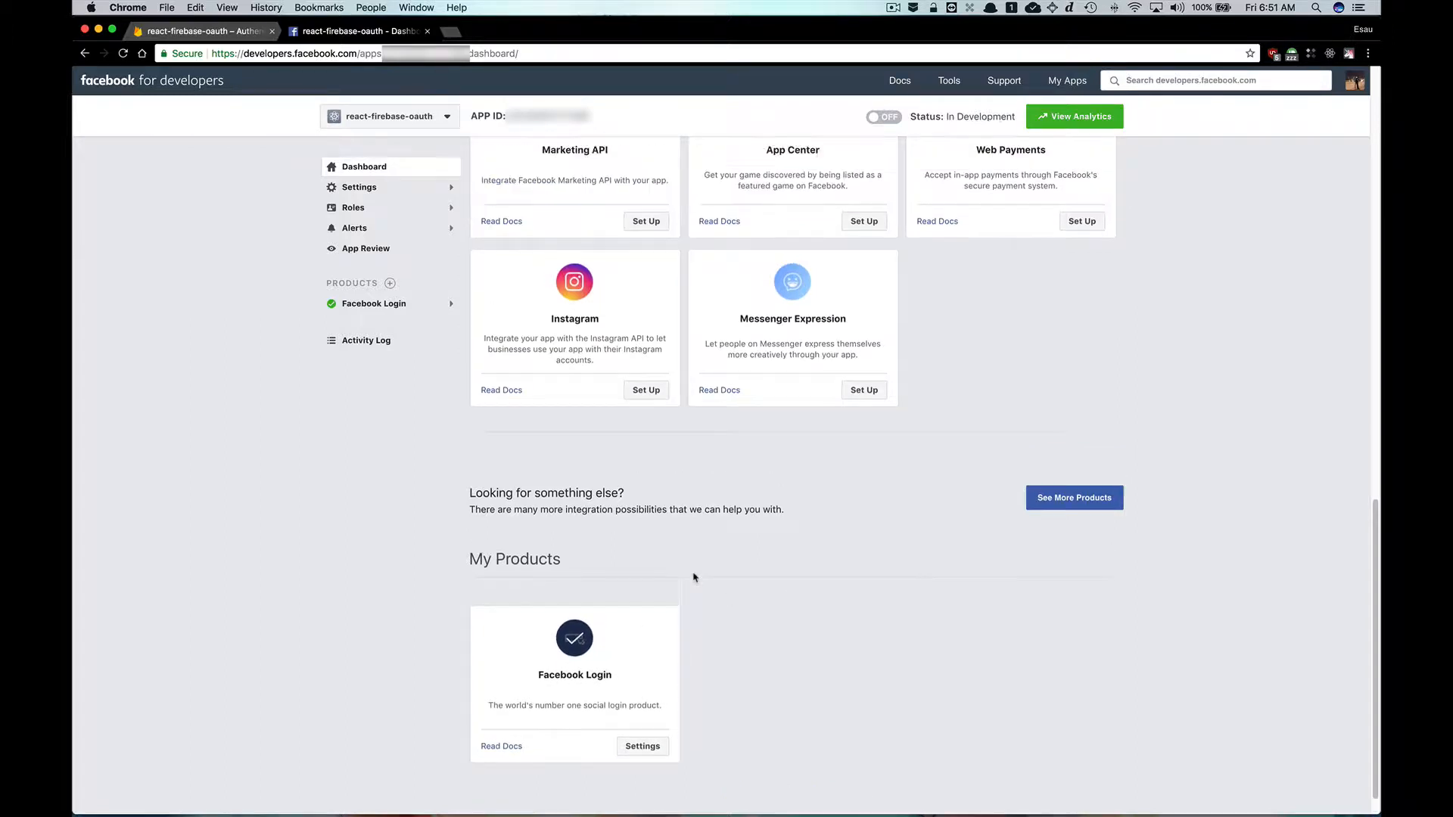
scroll(780, 218, up, 2)
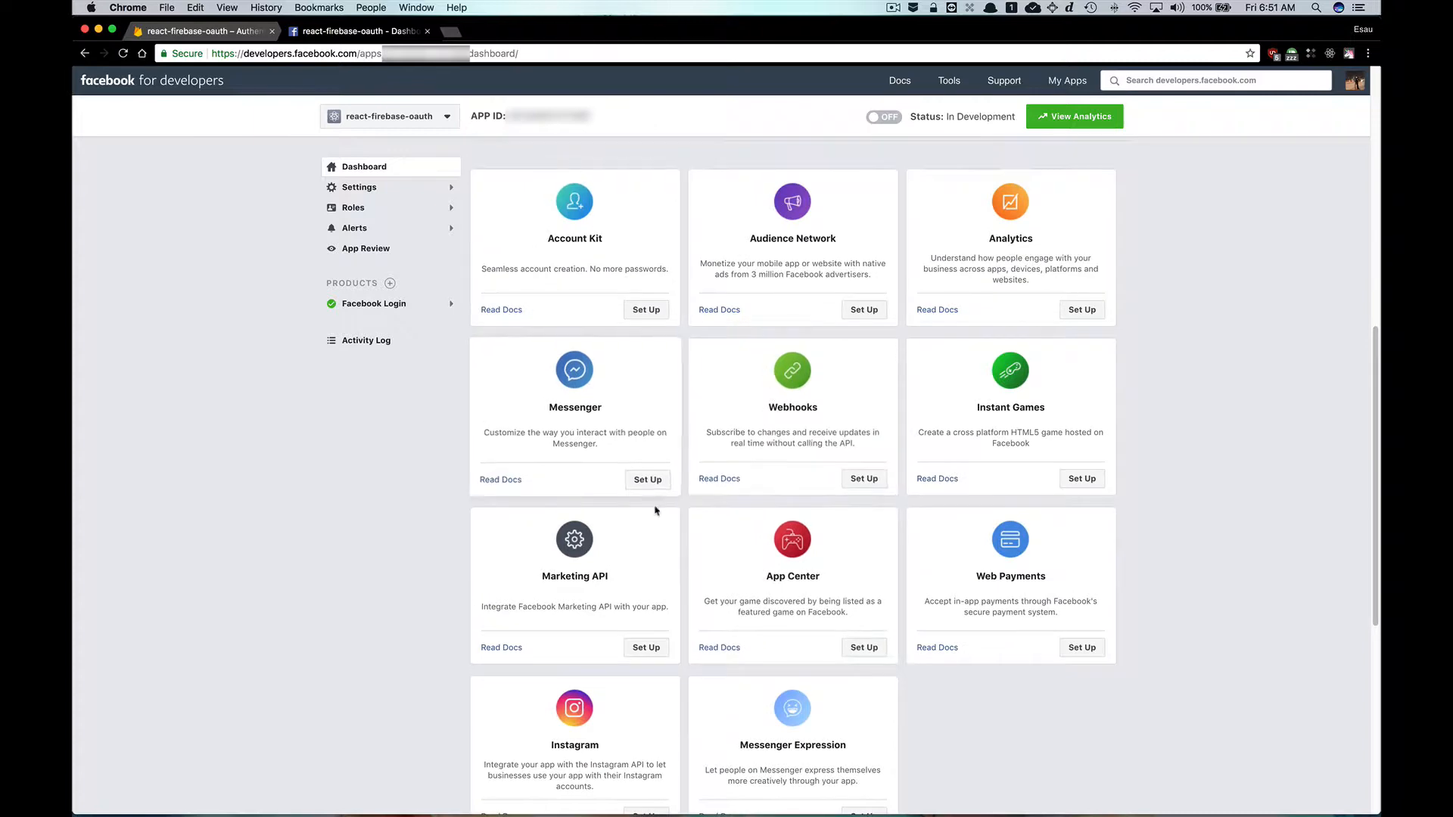
scroll(749, 467, down, 7)
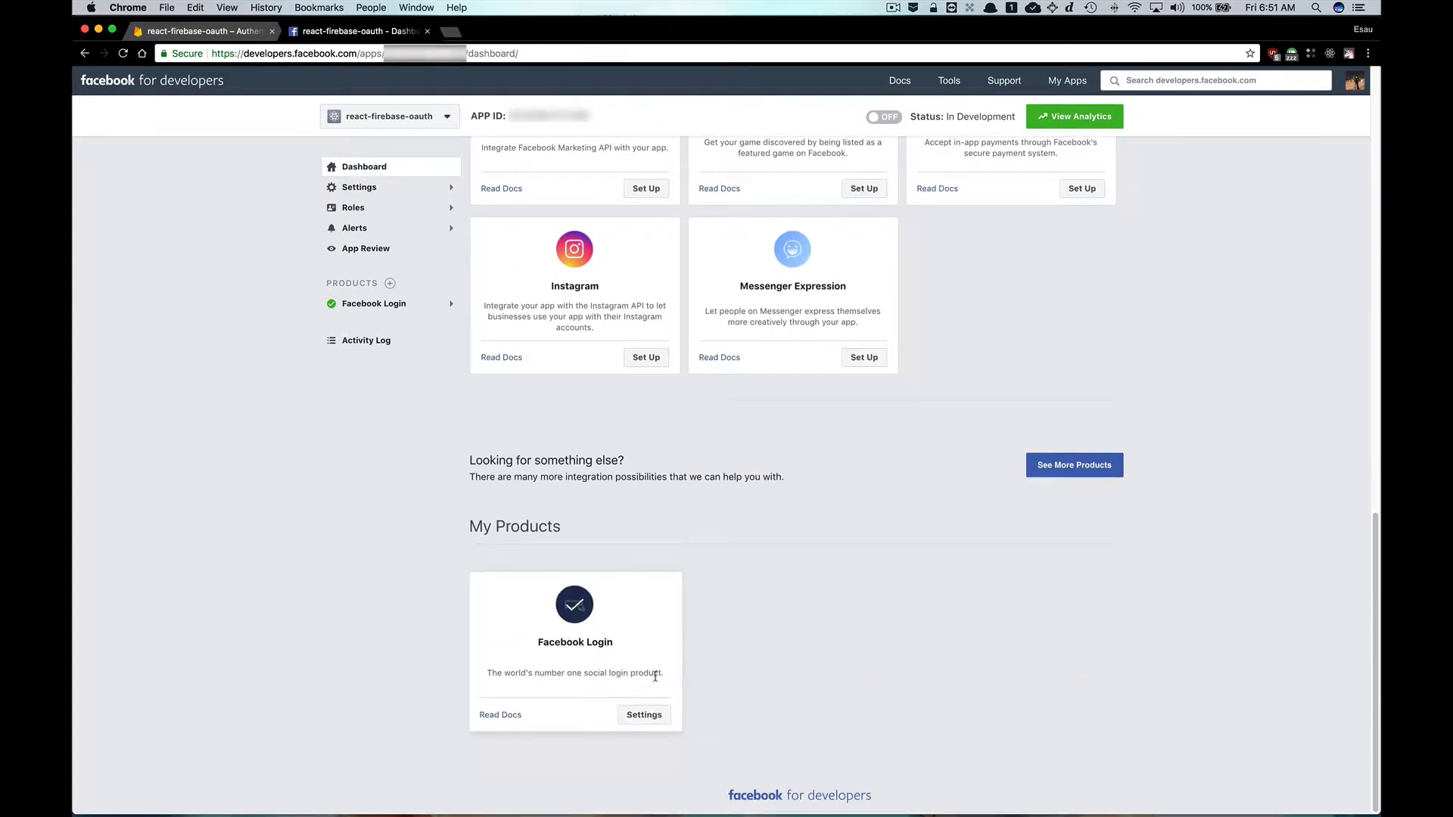
click(639, 719)
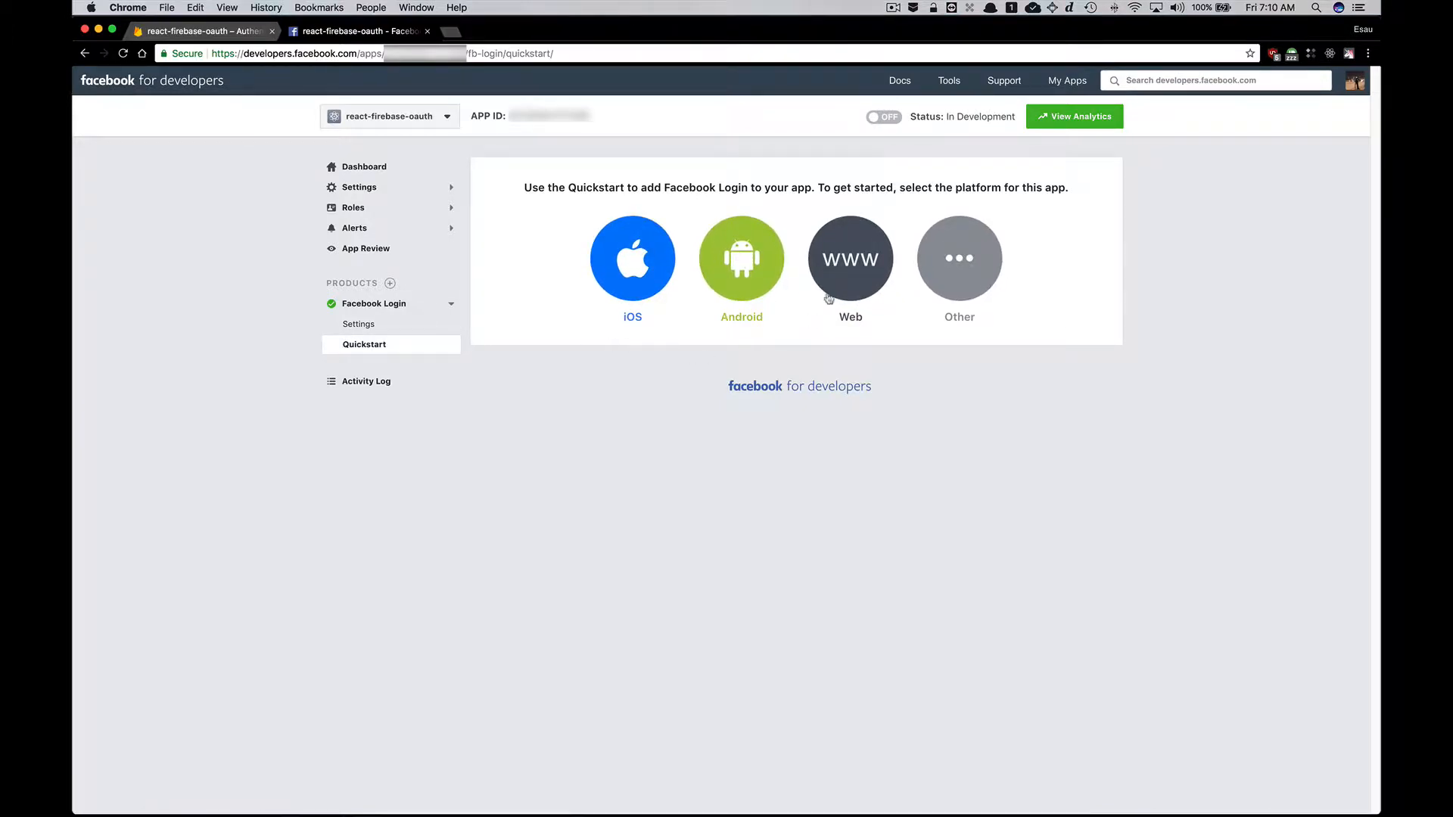
click(829, 298)
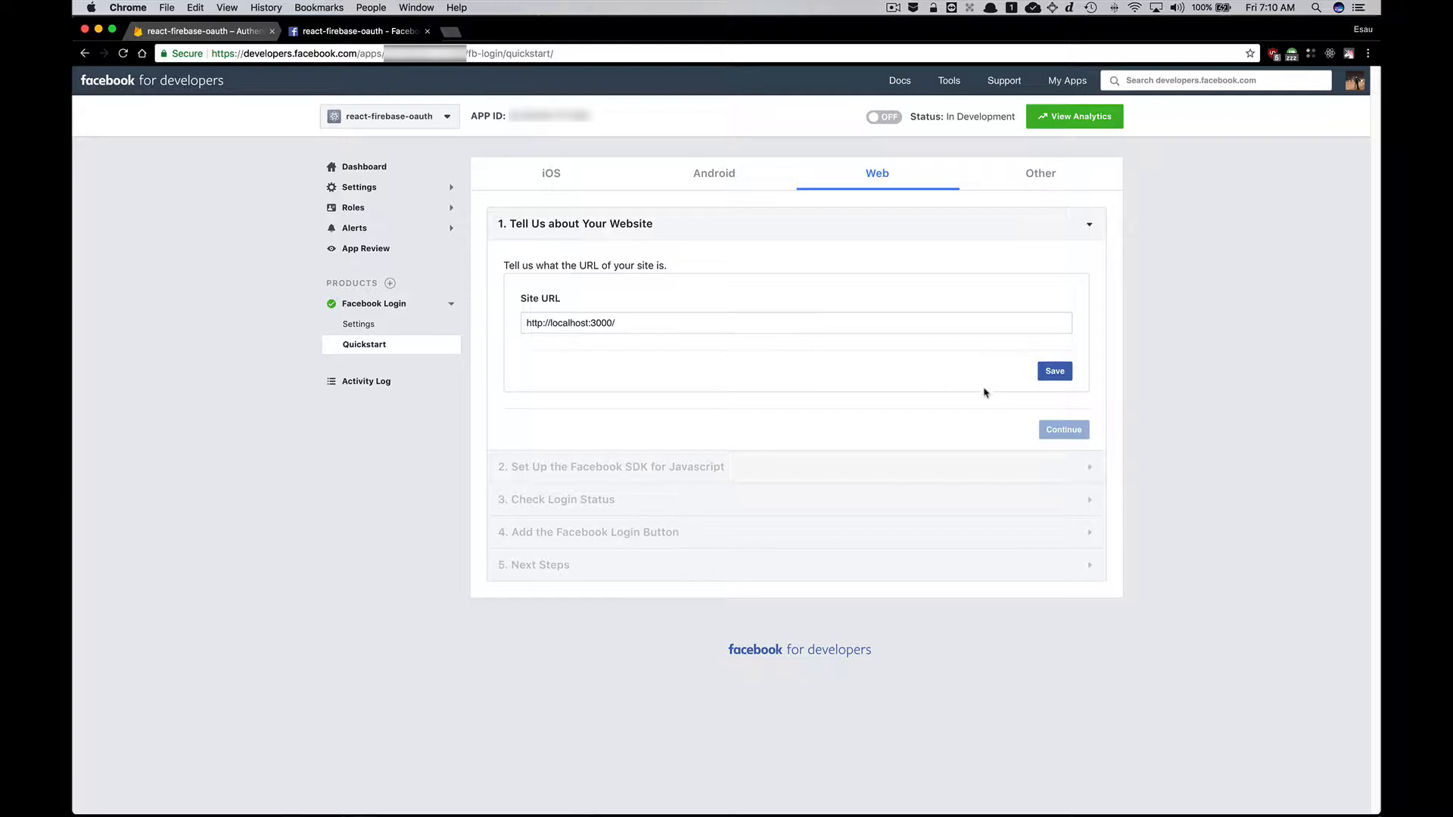
click(1054, 378)
Open the Facebook Login settings and copy the OAuth redirect URI from Firebase's Facebook provider dialog.
click(376, 329)
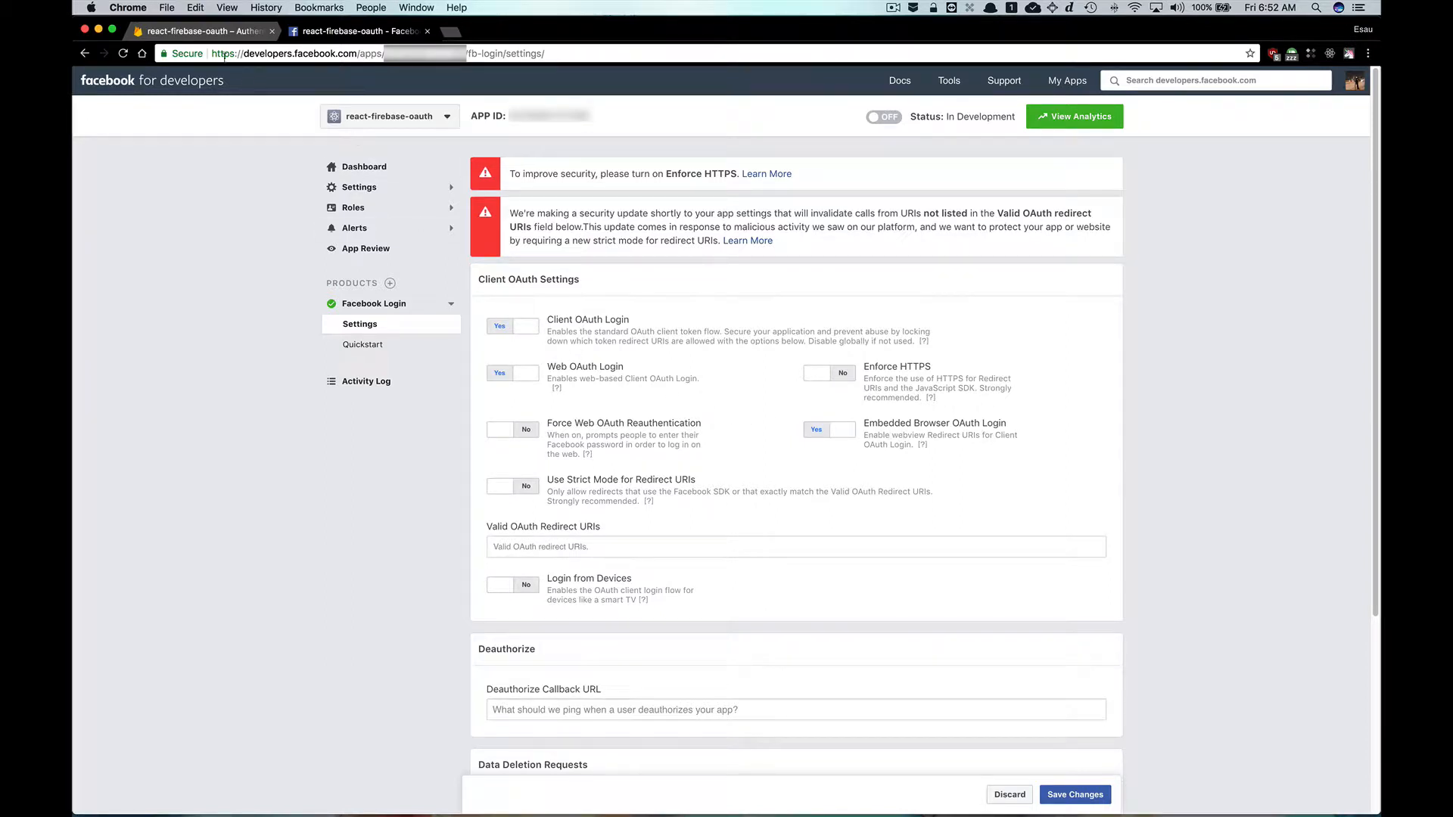
click(186, 33)
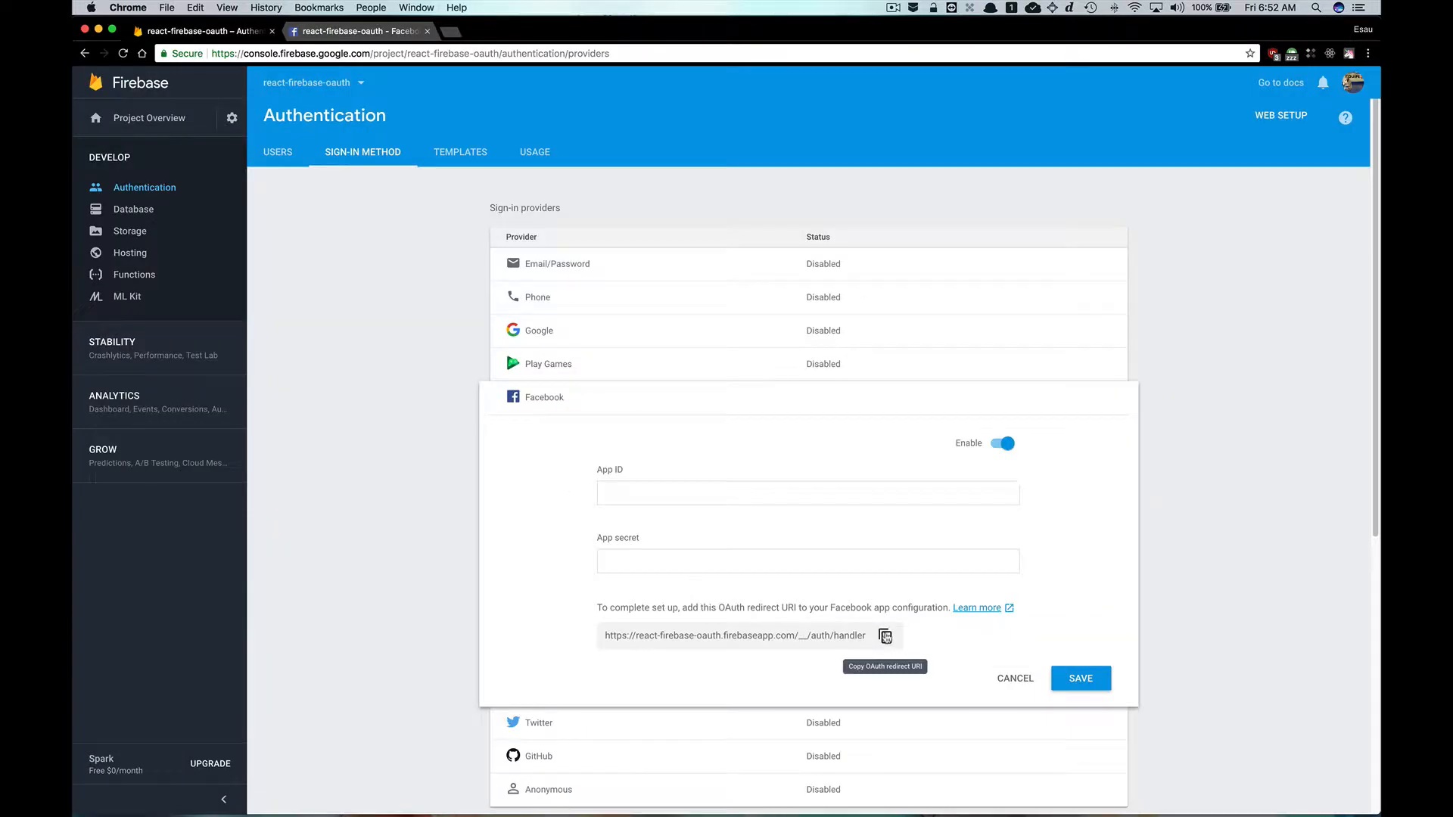
click(885, 636)
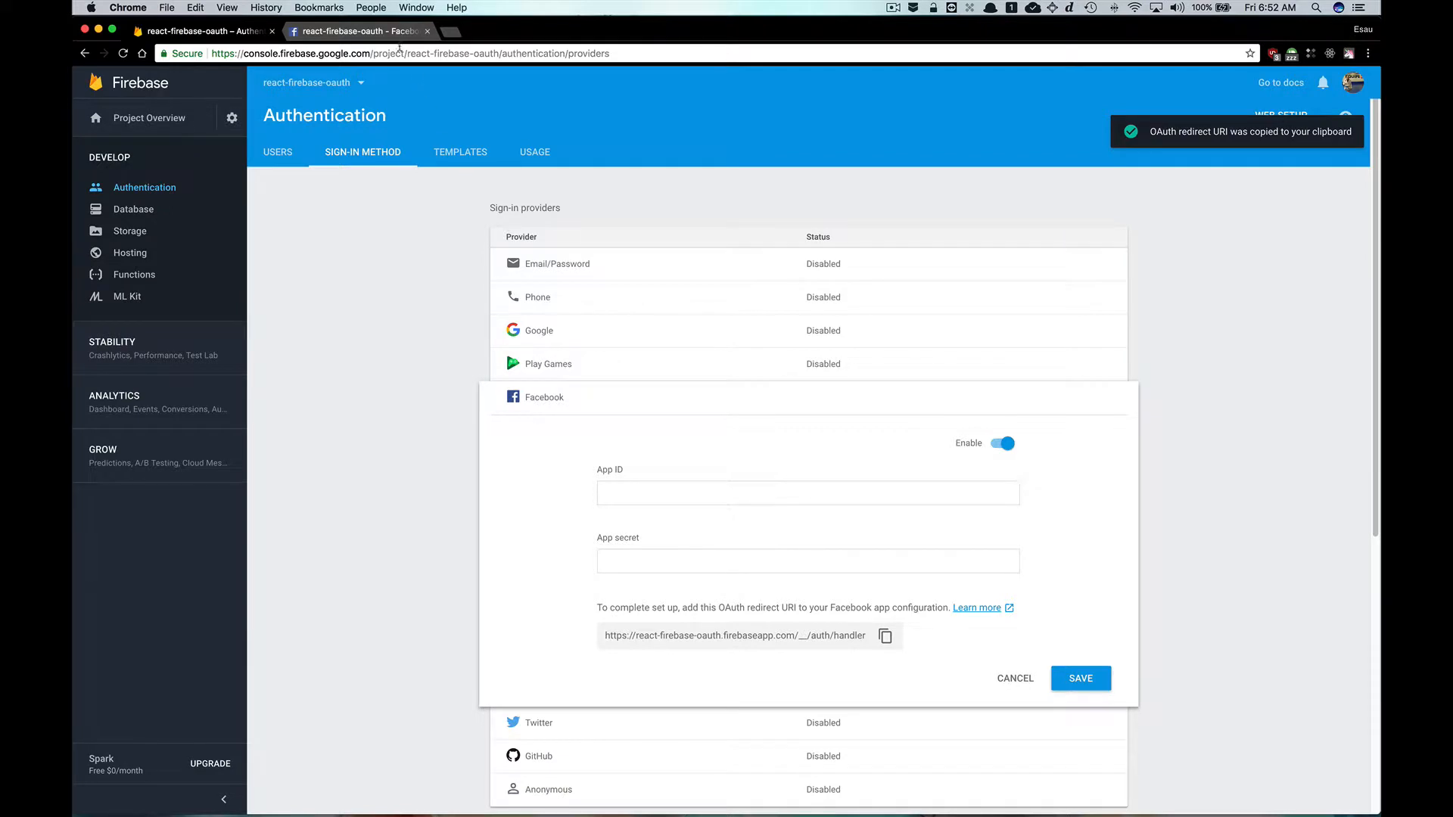
Paste the redirect URI into Valid OAuth Redirect URIs in Facebook Login settings and save the changes.
click(397, 32)
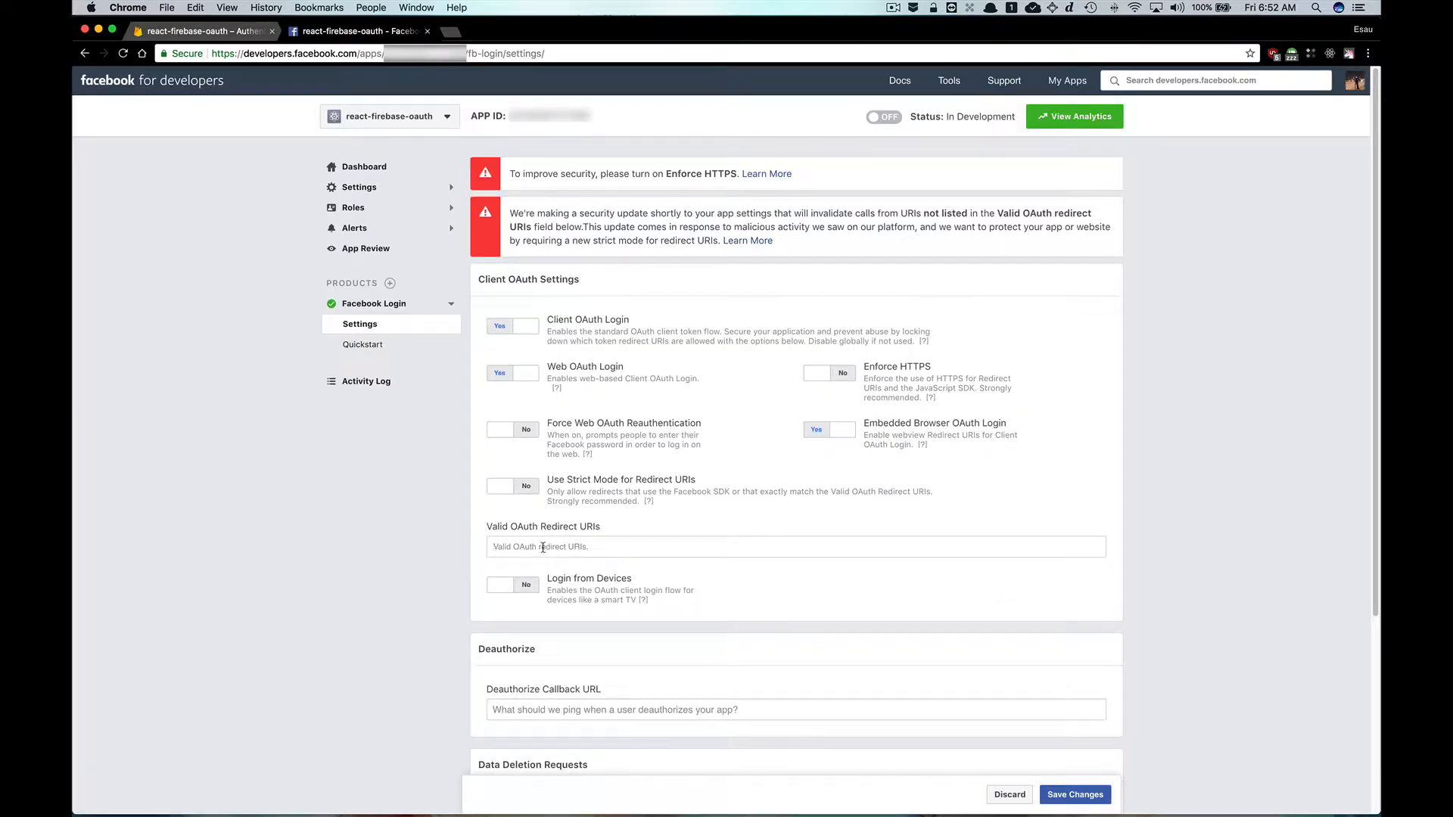
right_click(544, 549)
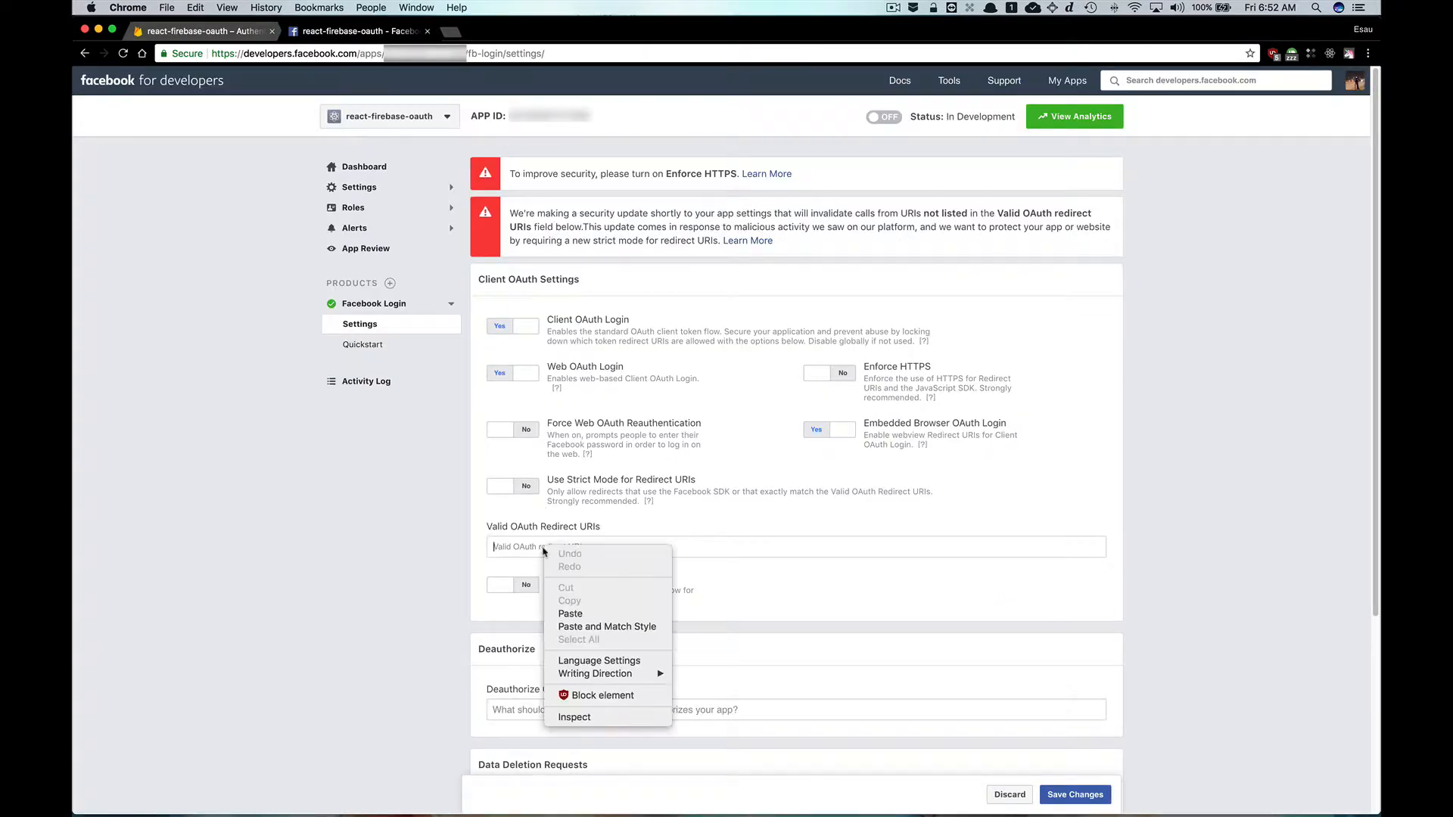
click(579, 613)
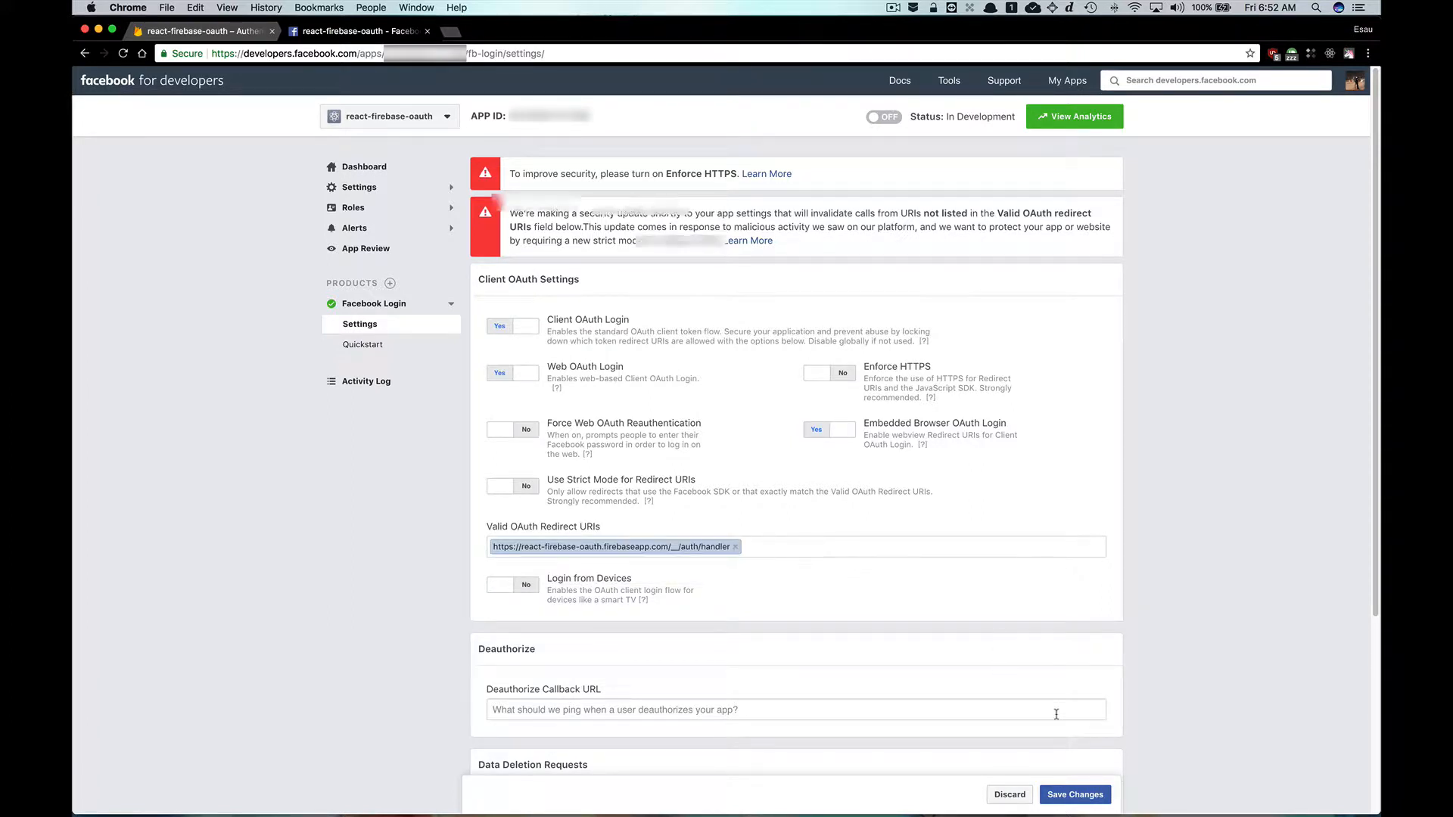
click(1081, 796)
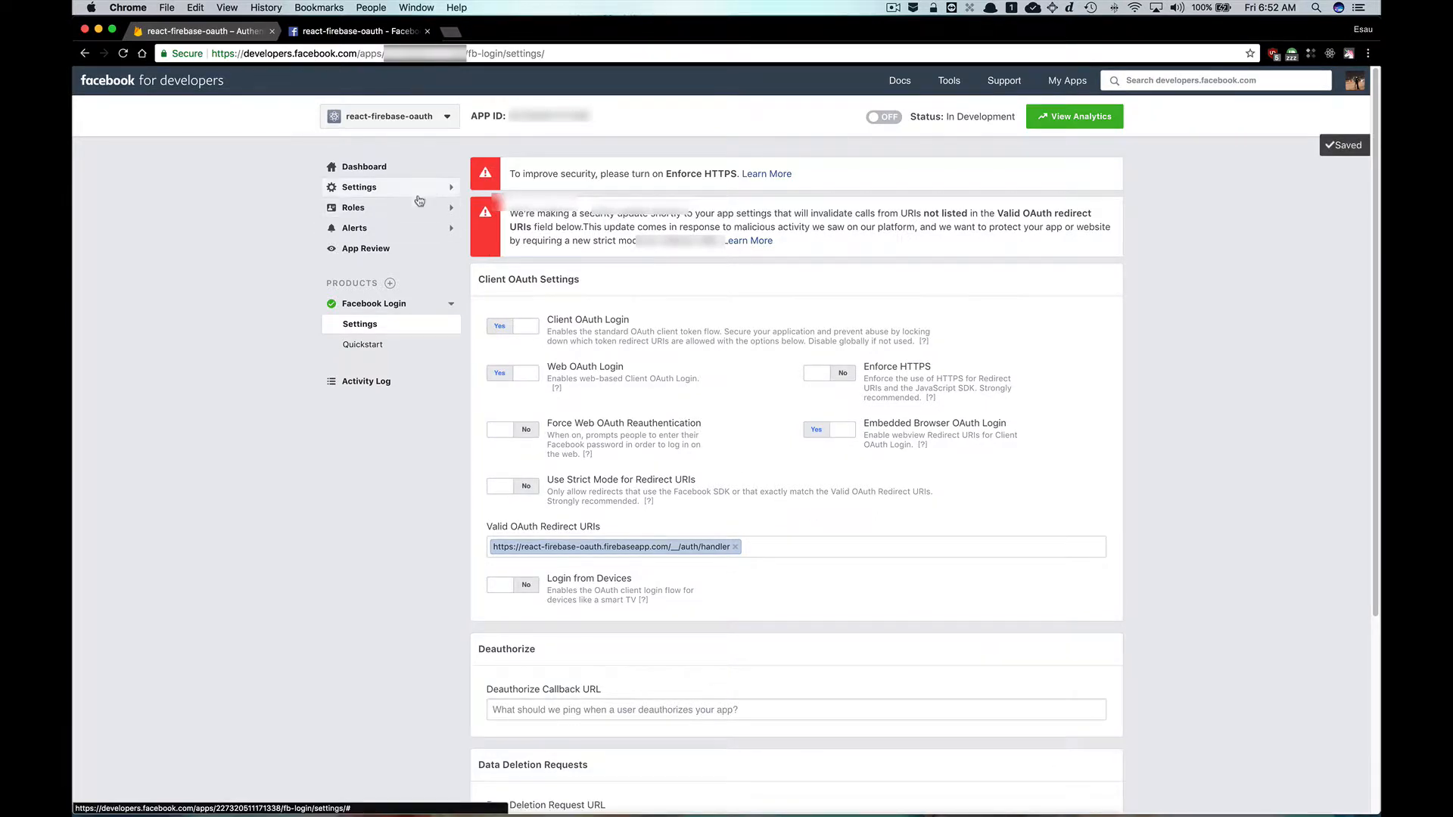
Open the app's basic settings and copy the App ID.
click(384, 190)
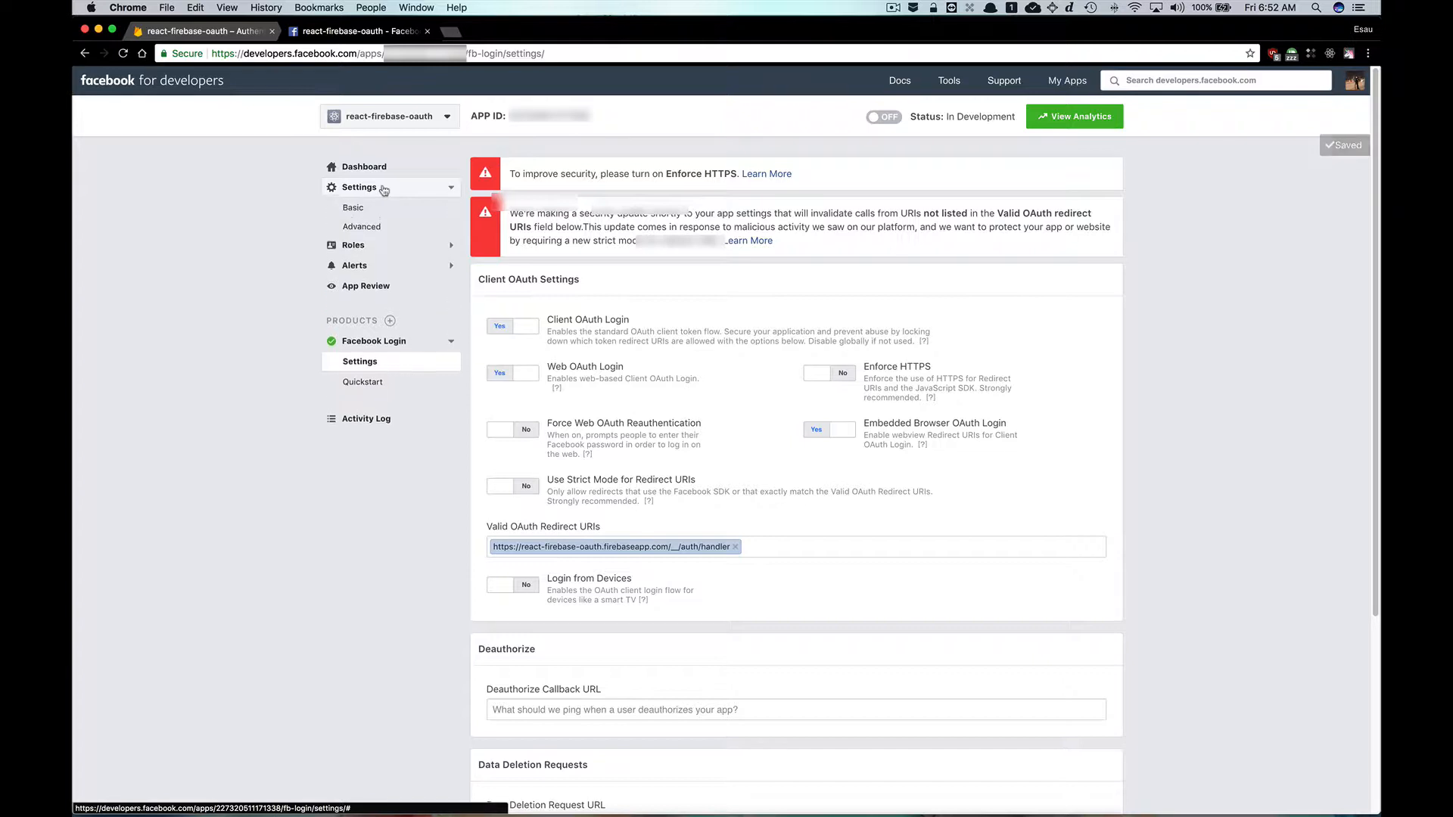
click(364, 209)
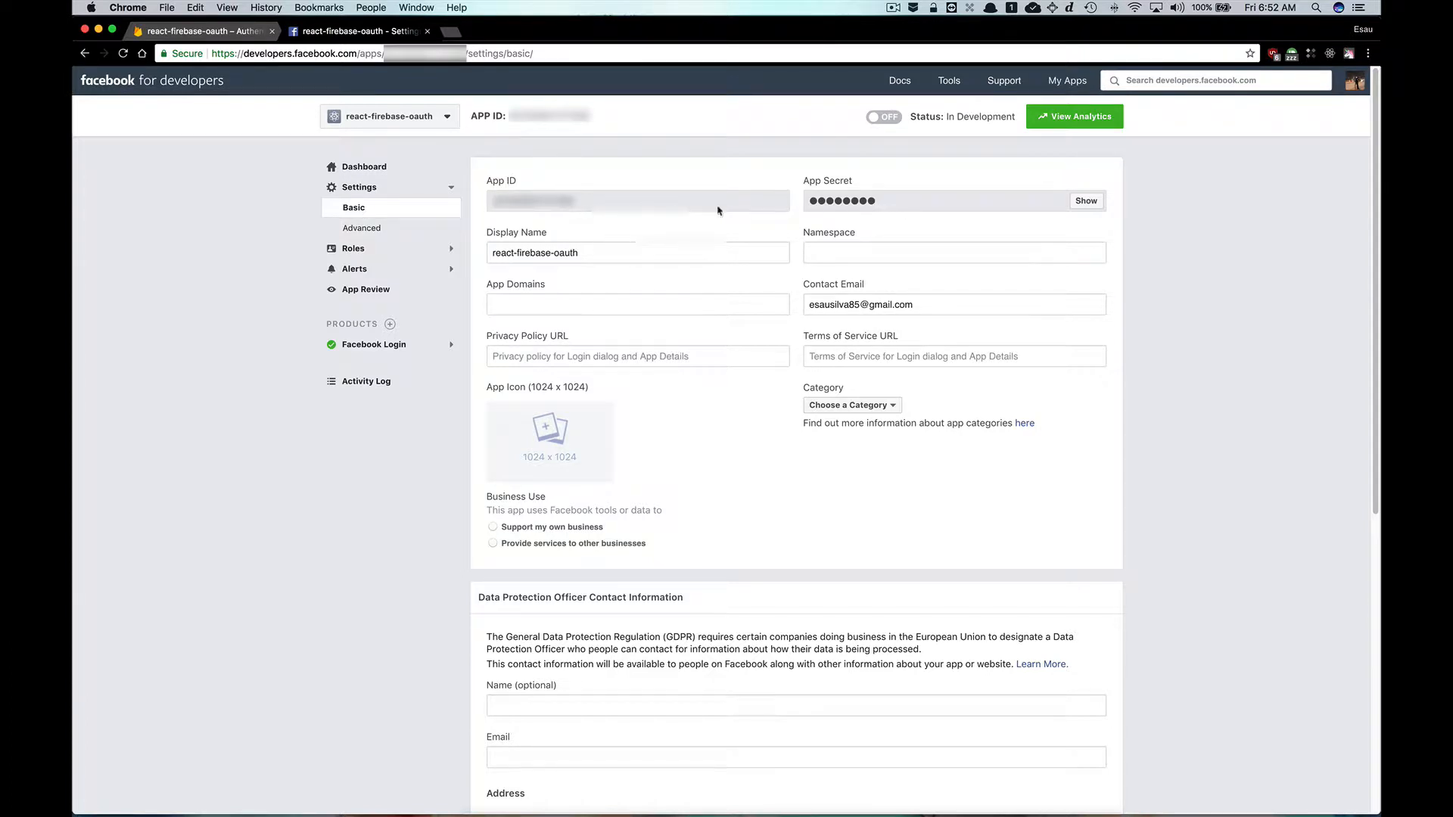
double_click(541, 200)
right_click(540, 199)
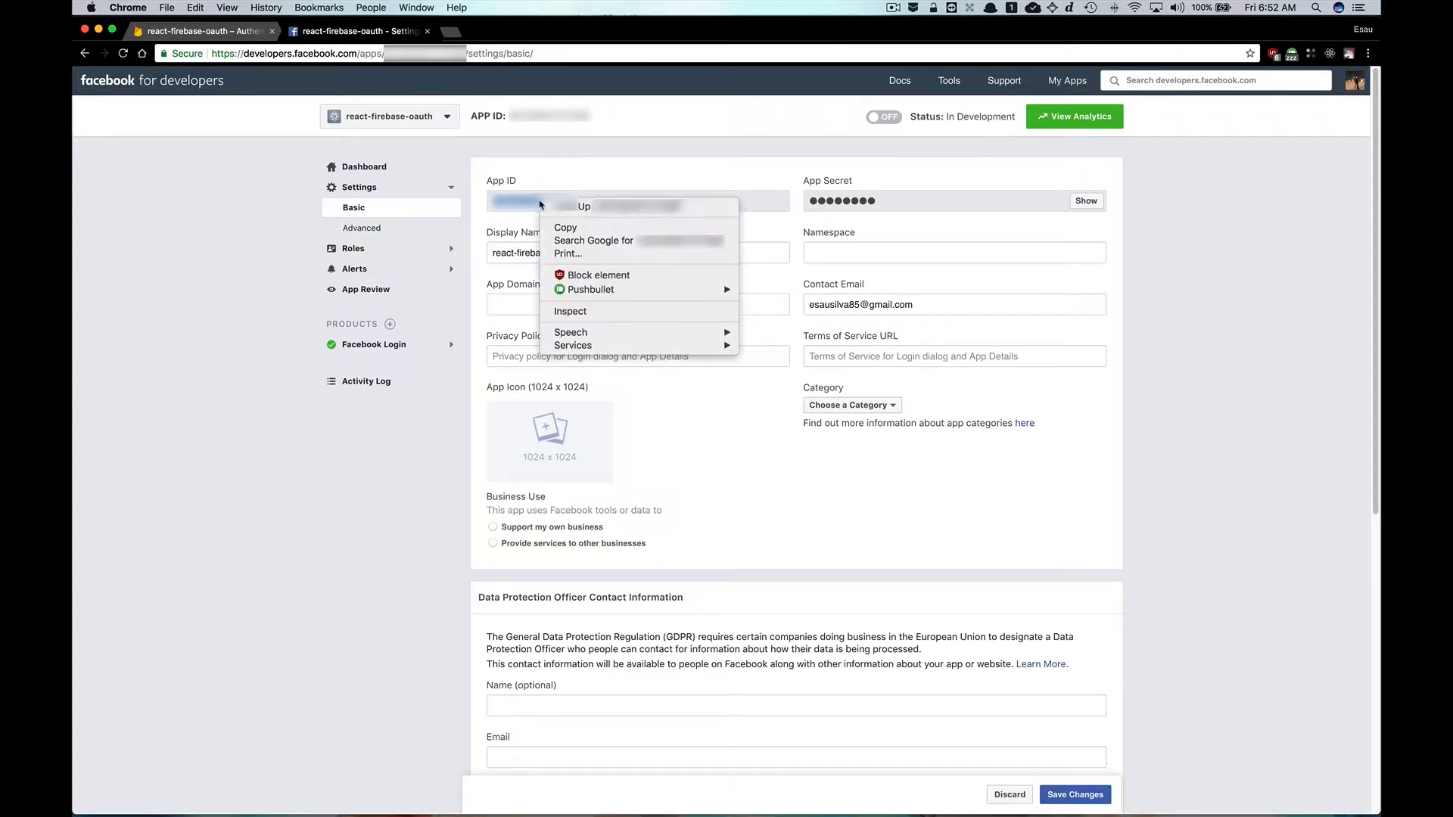
click(584, 229)
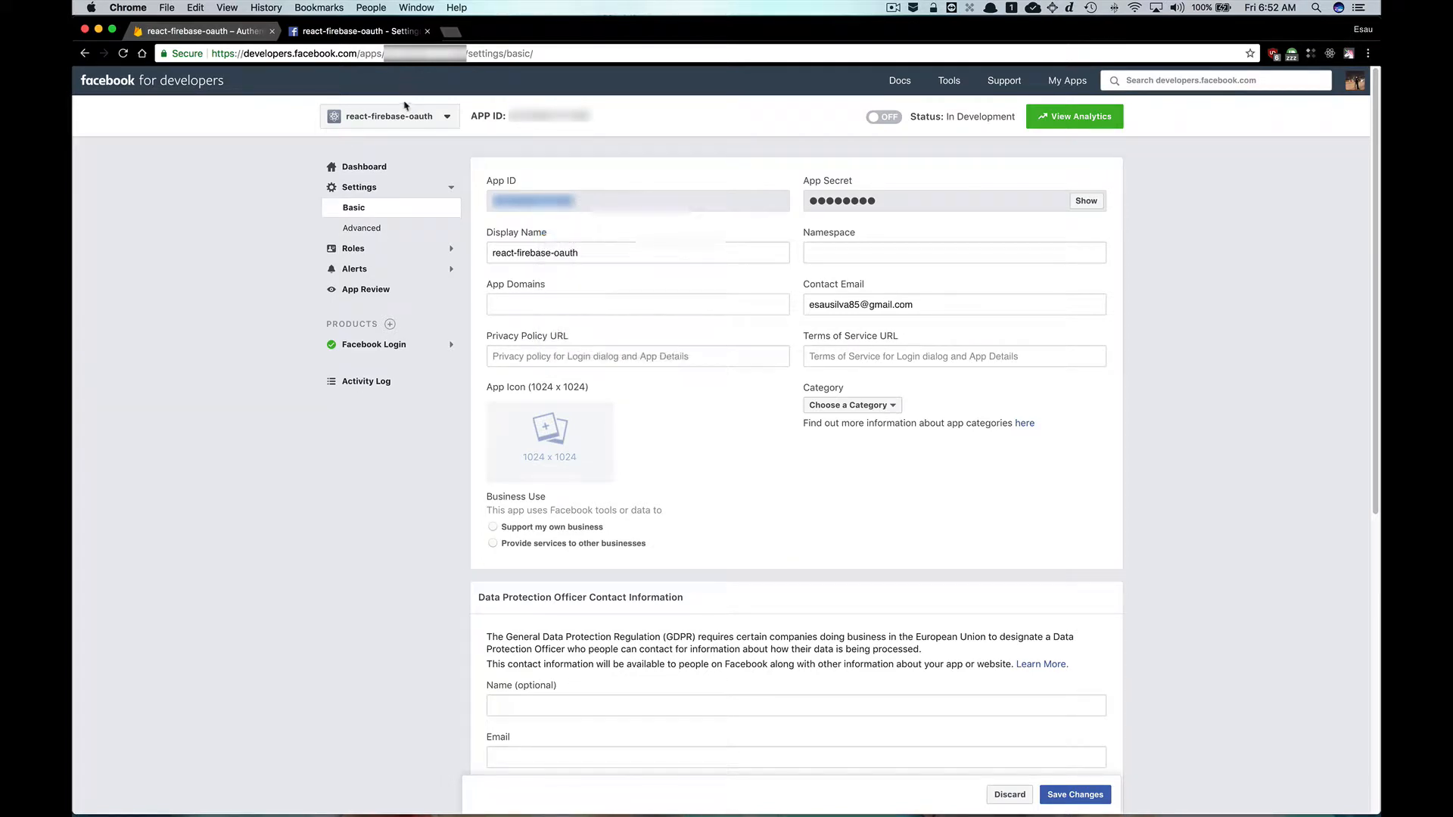
Paste the App ID into the App ID field of Firebase's Facebook provider dialog.
click(225, 33)
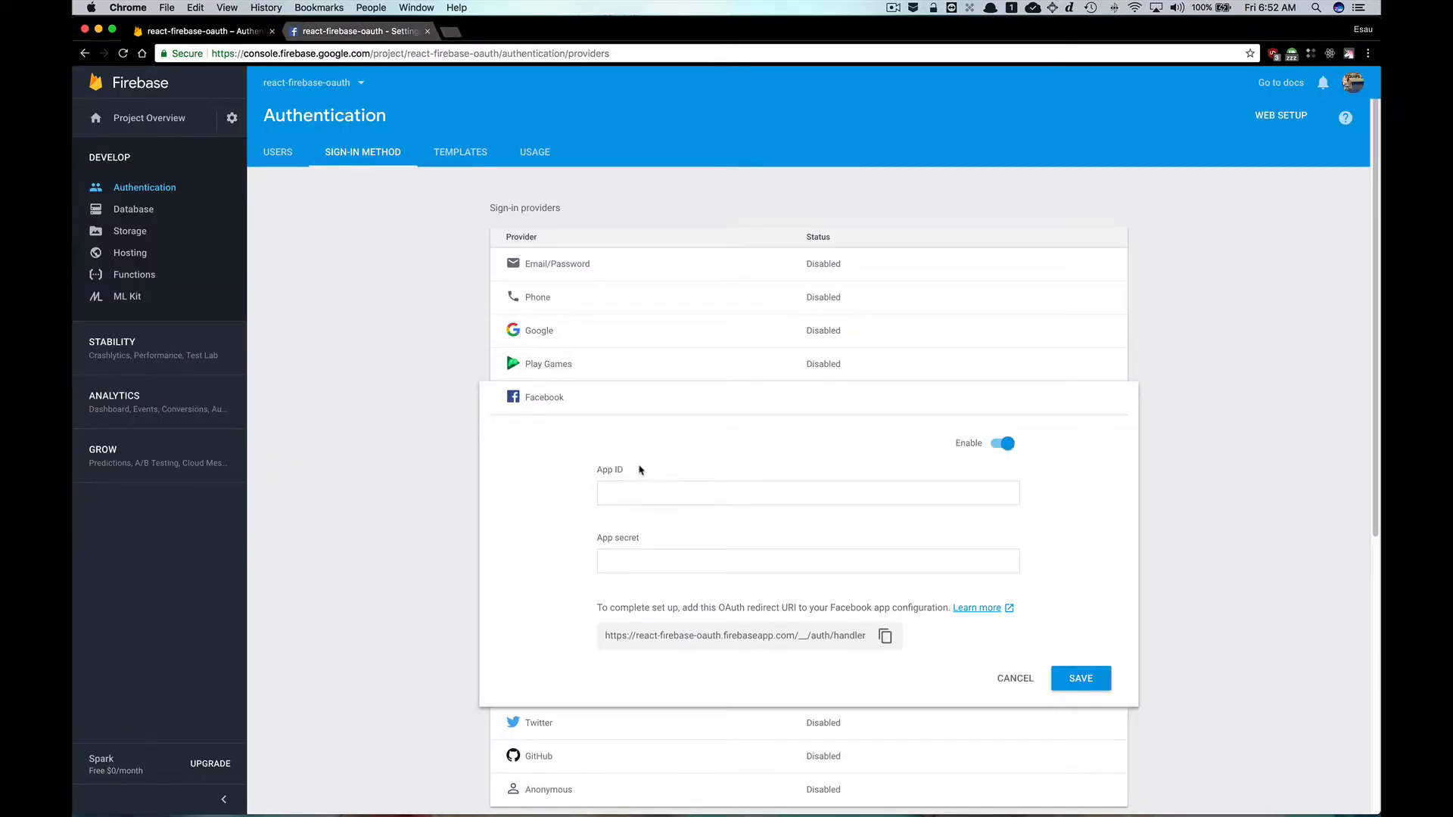
click(645, 490)
right_click(645, 490)
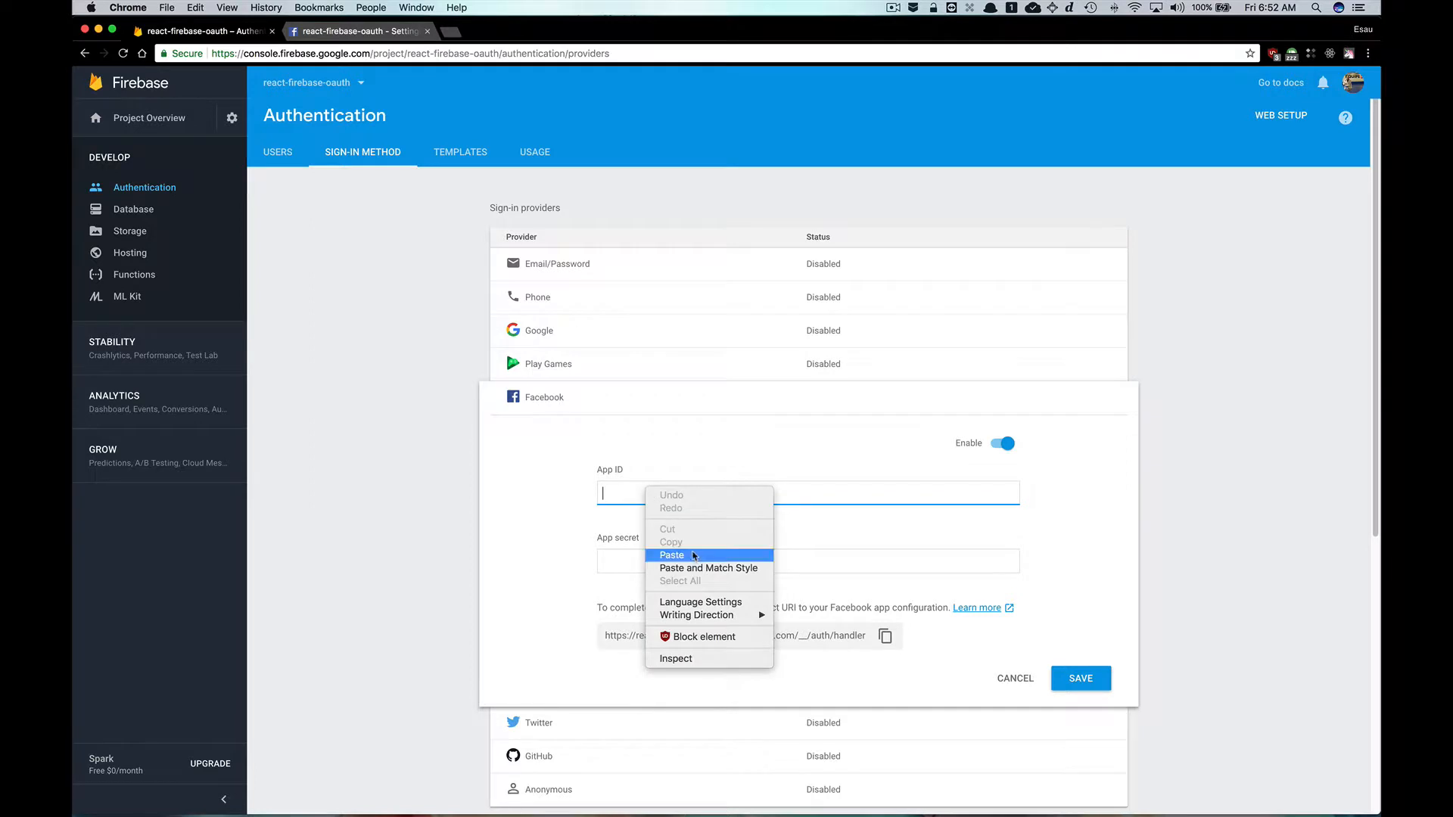
click(694, 555)
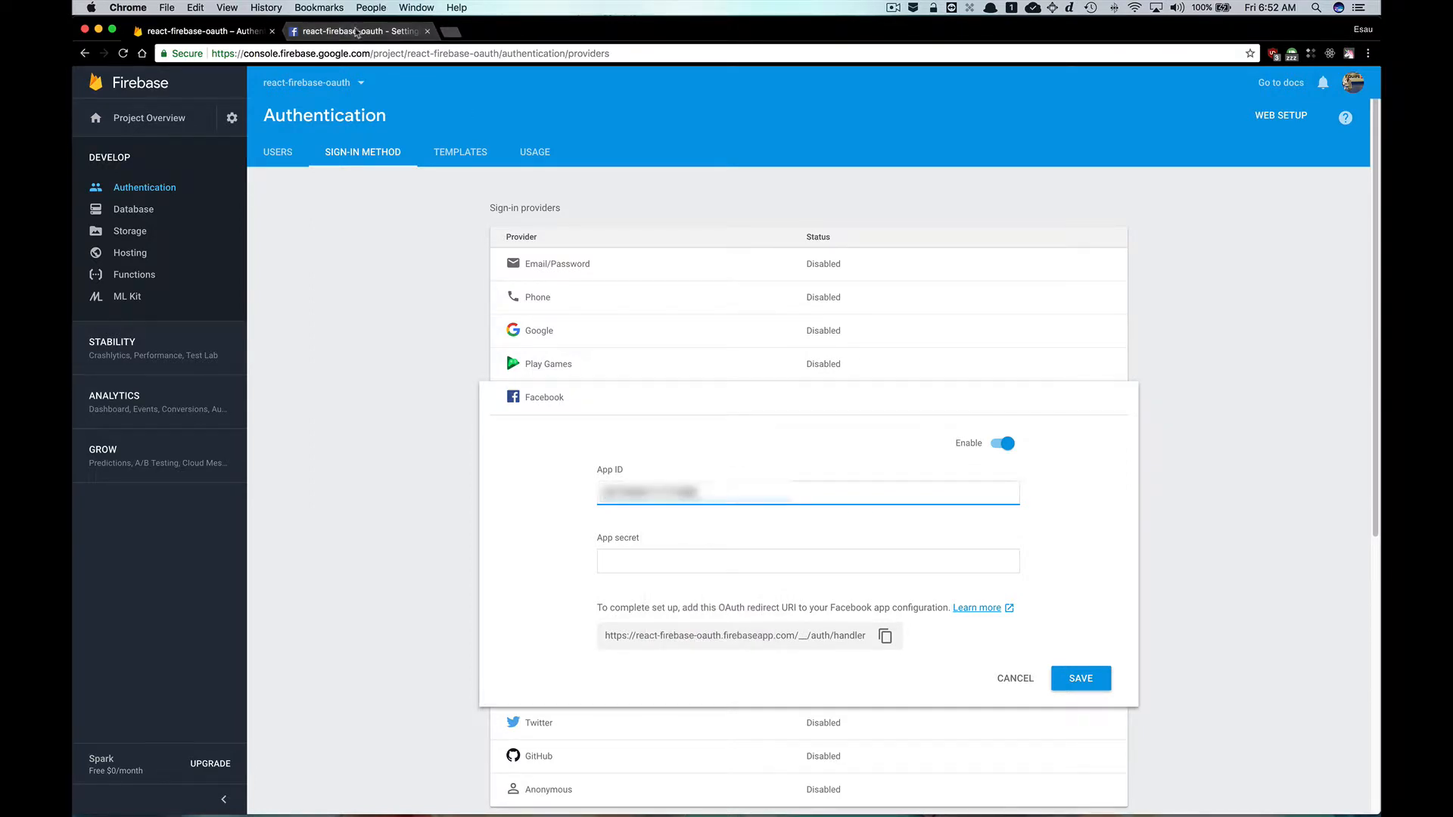
Reveal the App Secret by re-entering the account password in the security dialog.
click(356, 31)
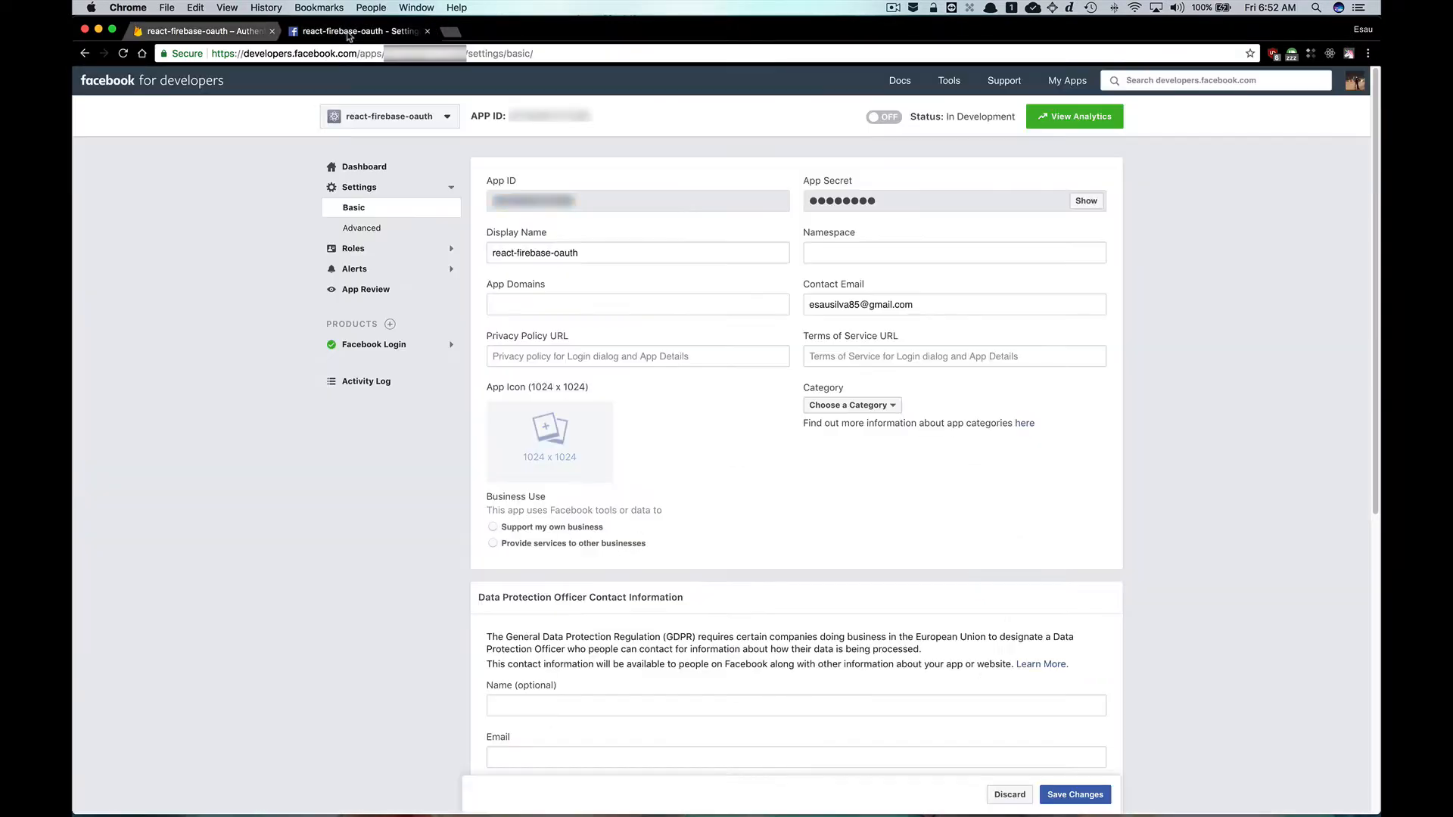
click(1087, 203)
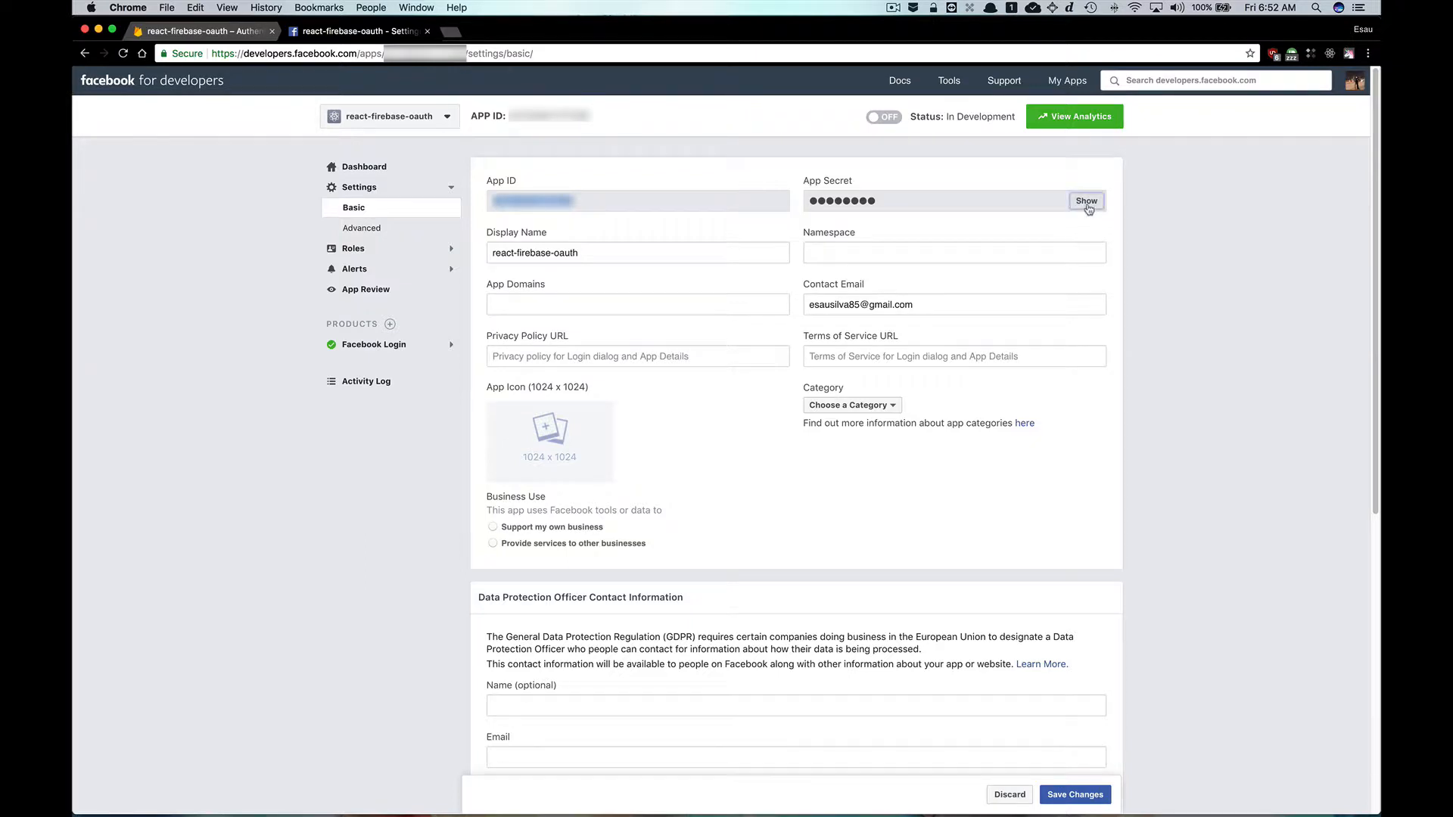
text(•••••••••)
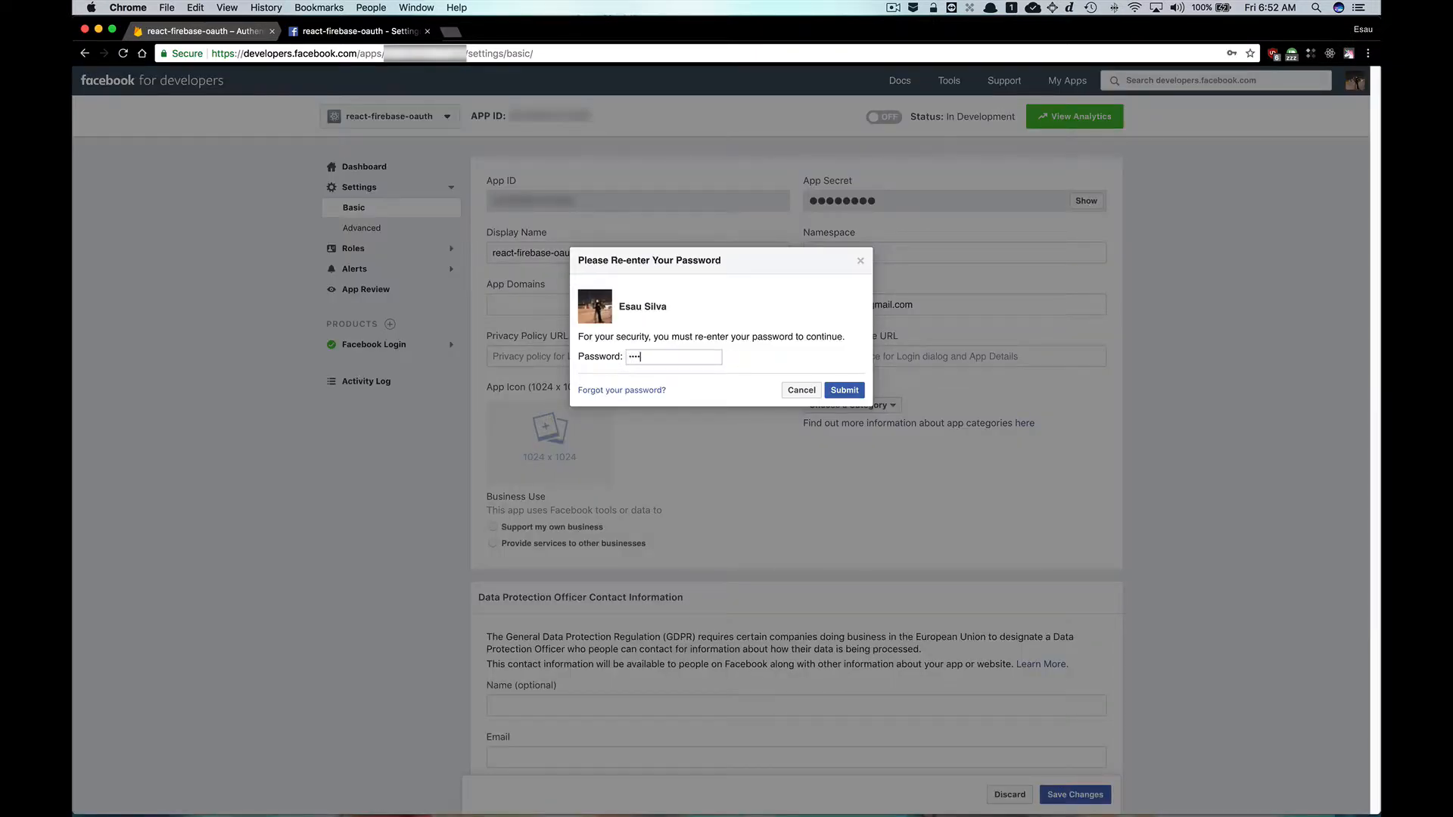
key(super+a)
text(•)
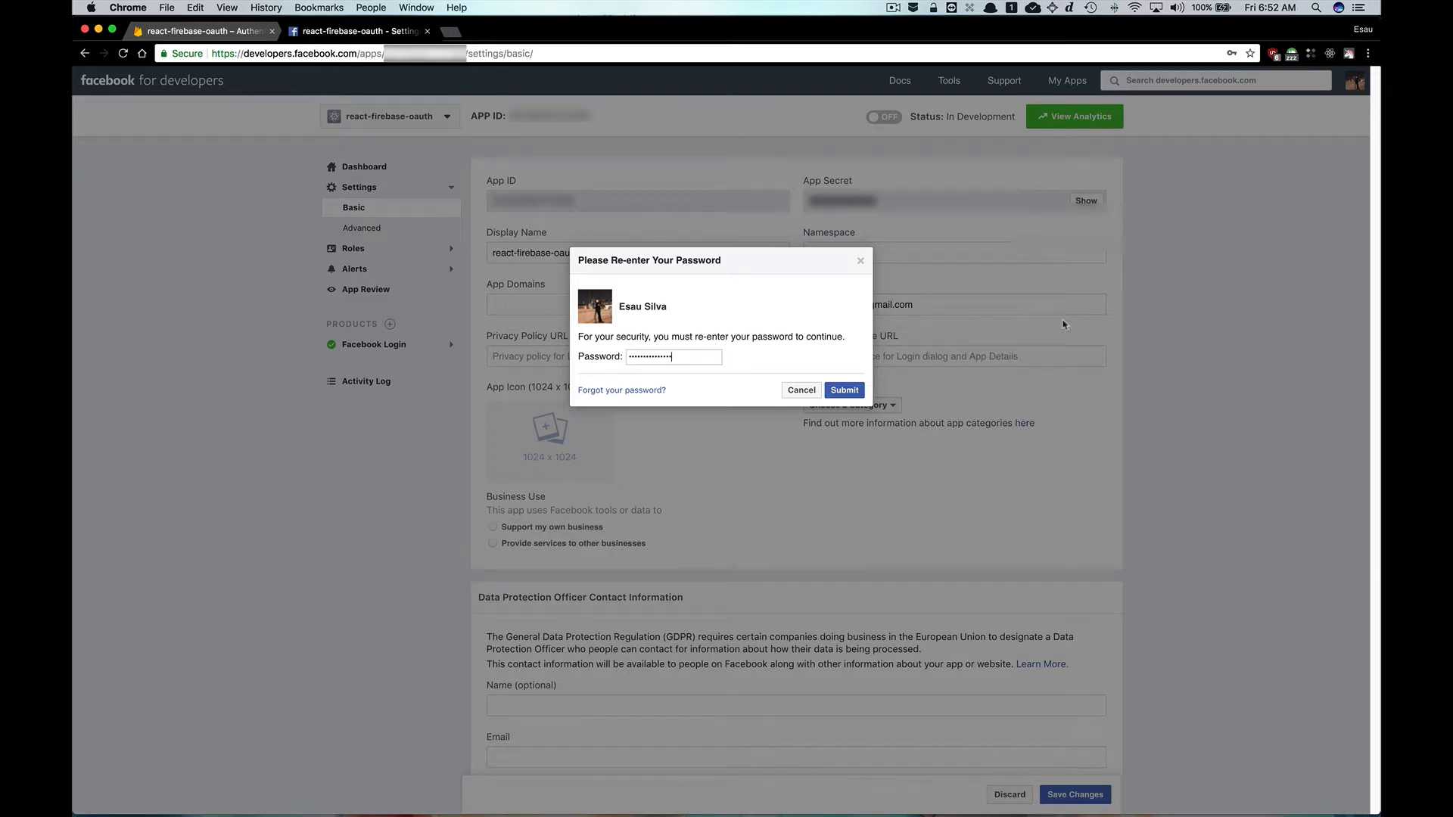
click(847, 390)
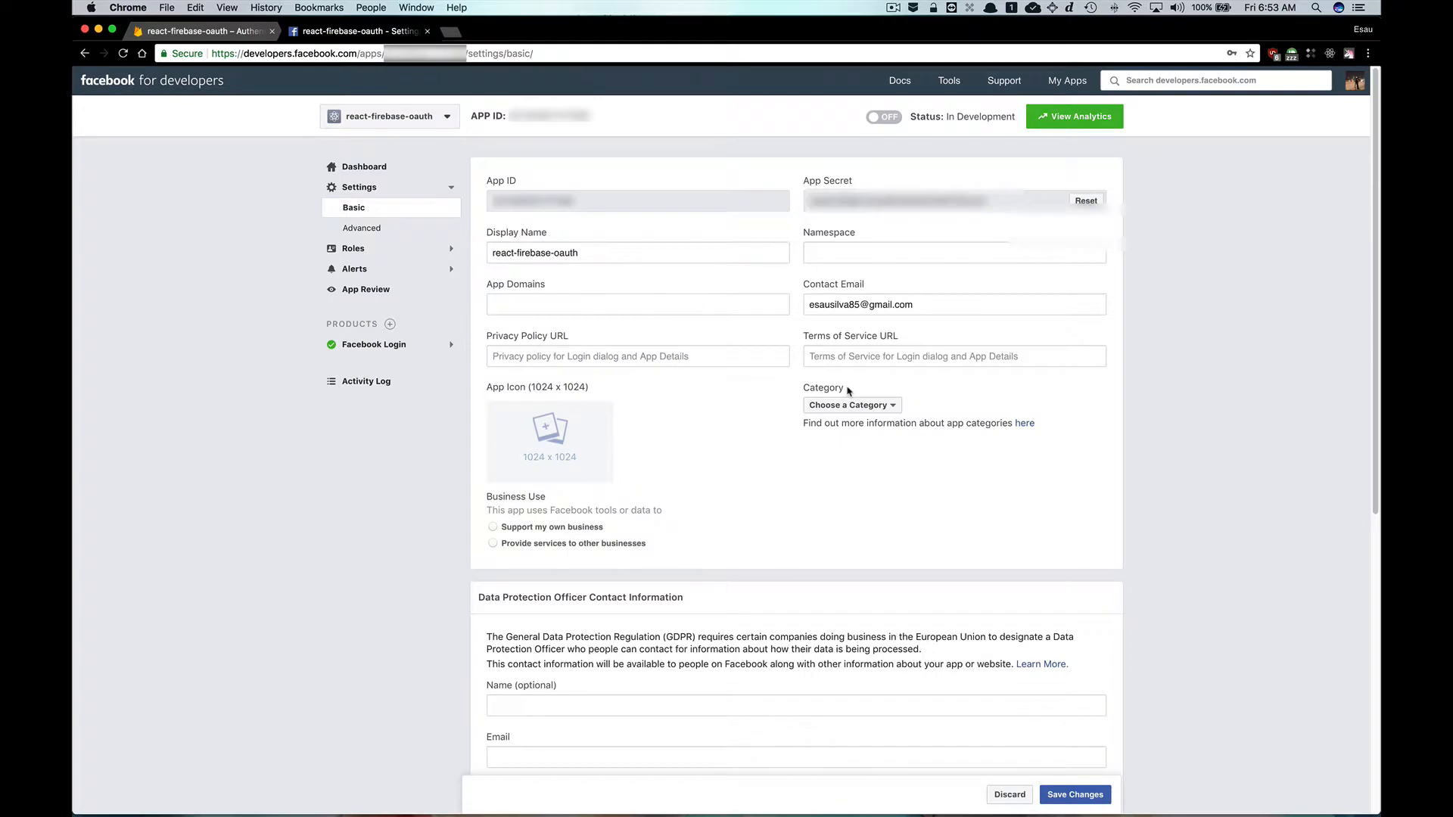
Copy the revealed App Secret from the basic settings.
double_click(910, 203)
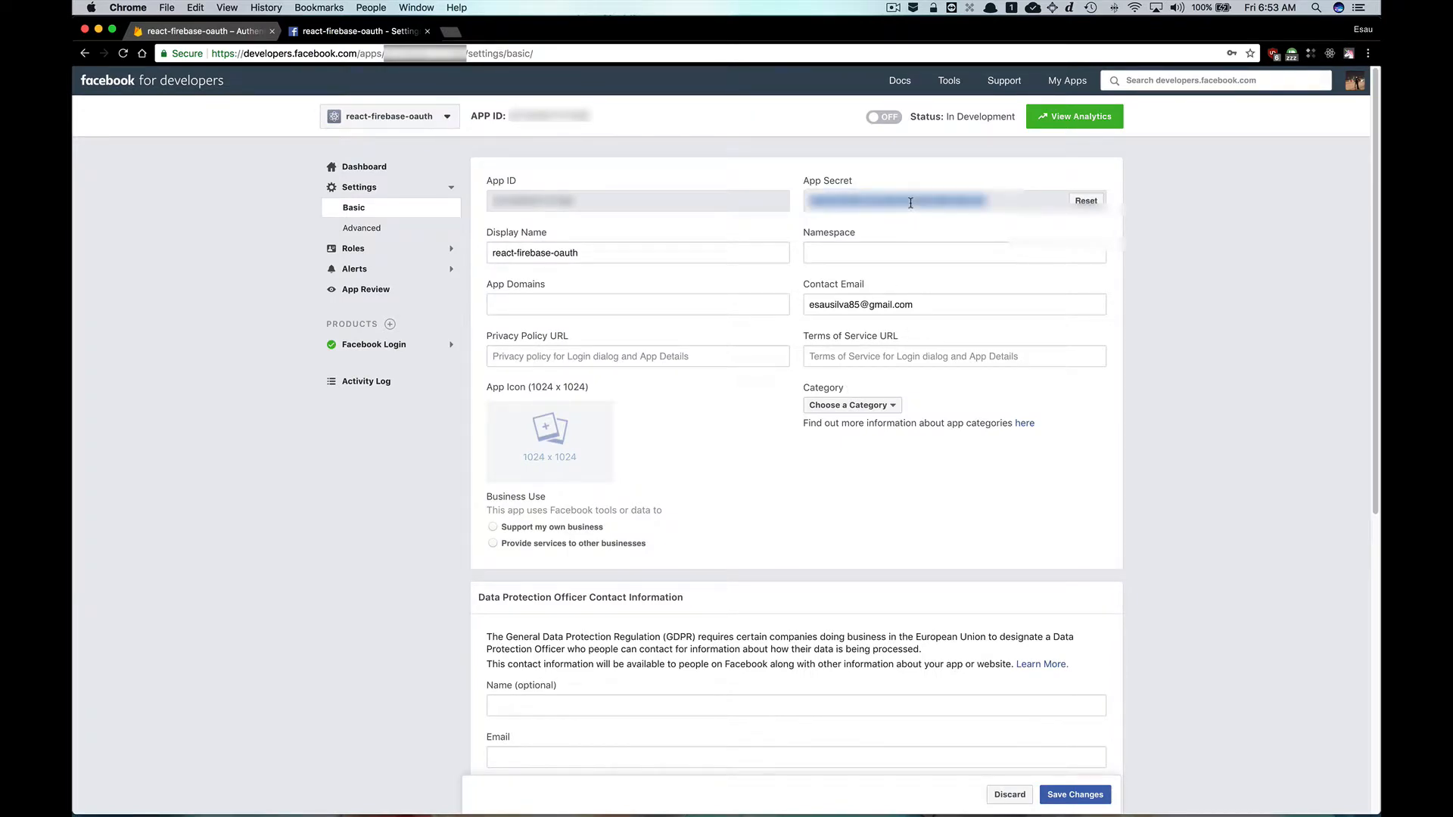
right_click(910, 203)
click(928, 228)
Paste the App Secret into Firebase's Facebook provider App secret field and save the provider.
click(220, 31)
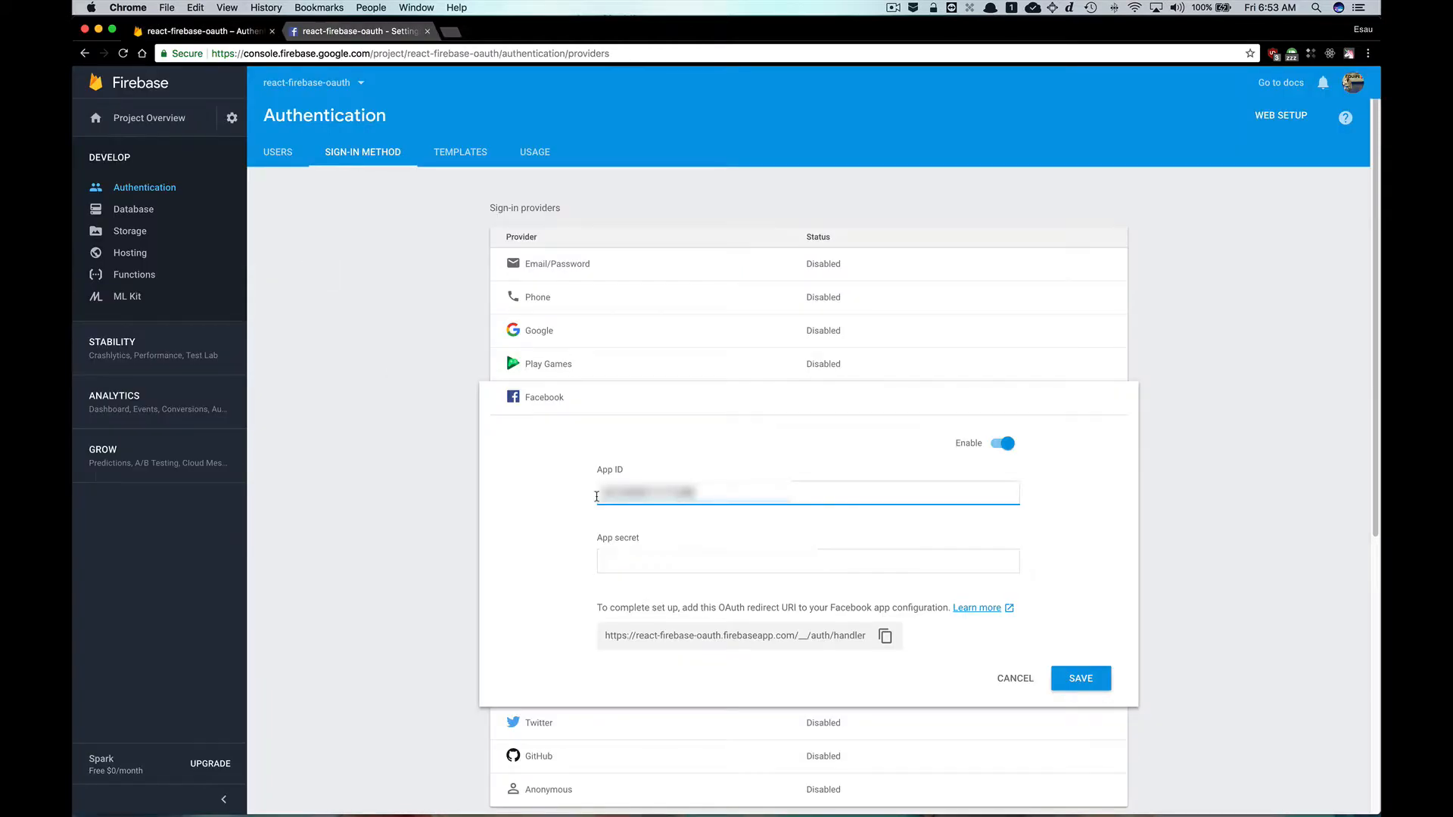
click(642, 560)
right_click(642, 560)
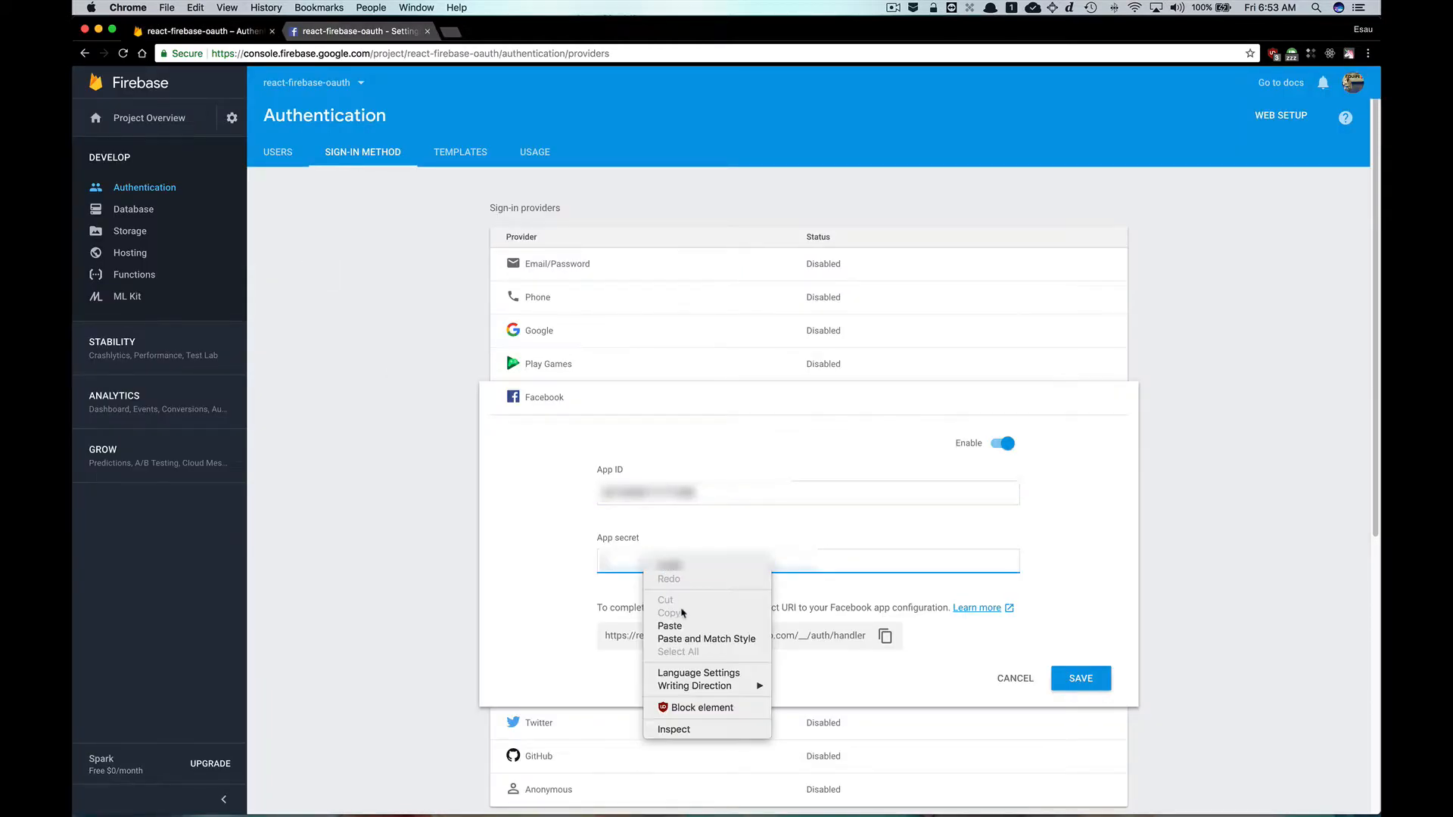
click(691, 628)
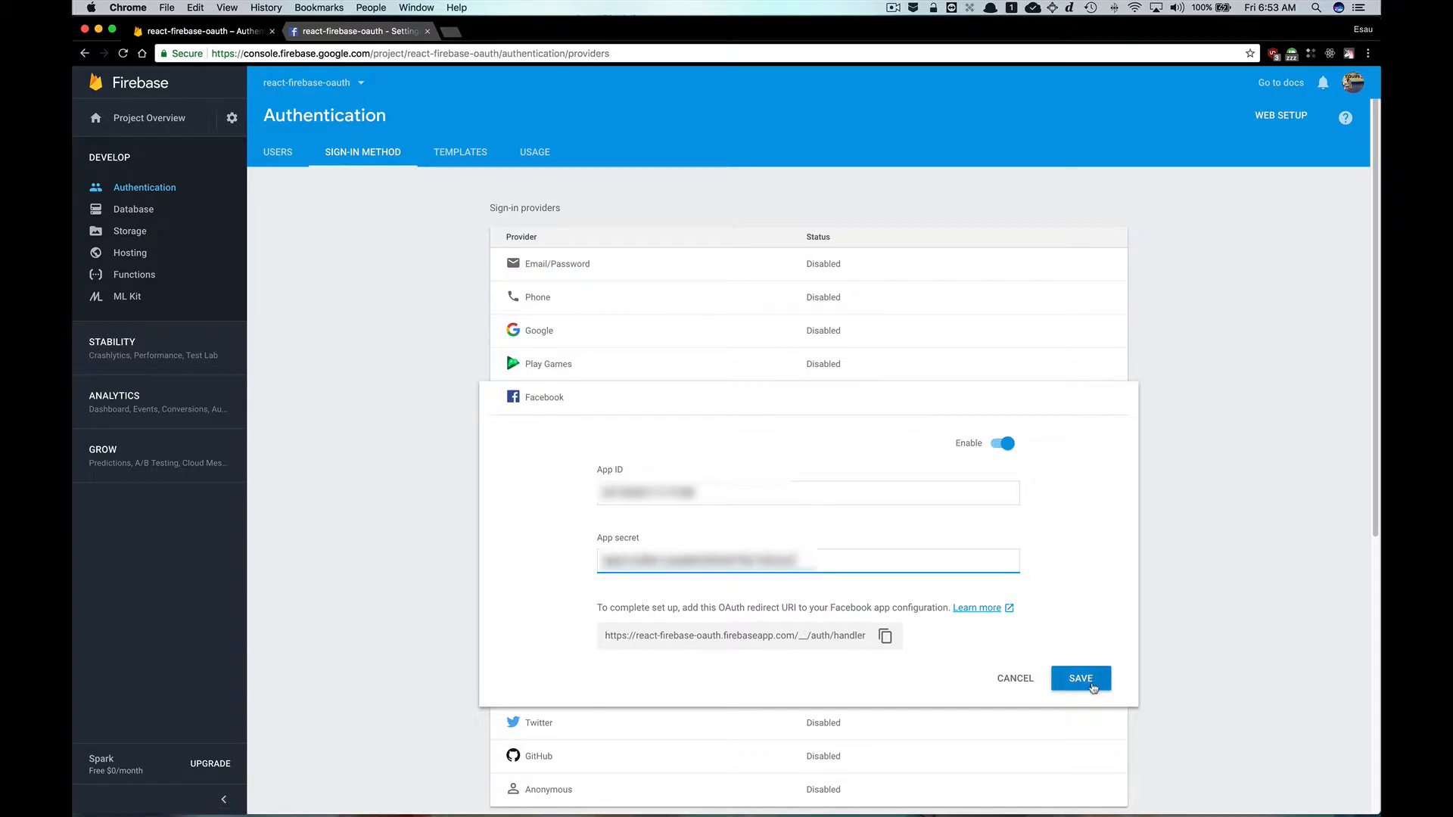
click(1081, 678)
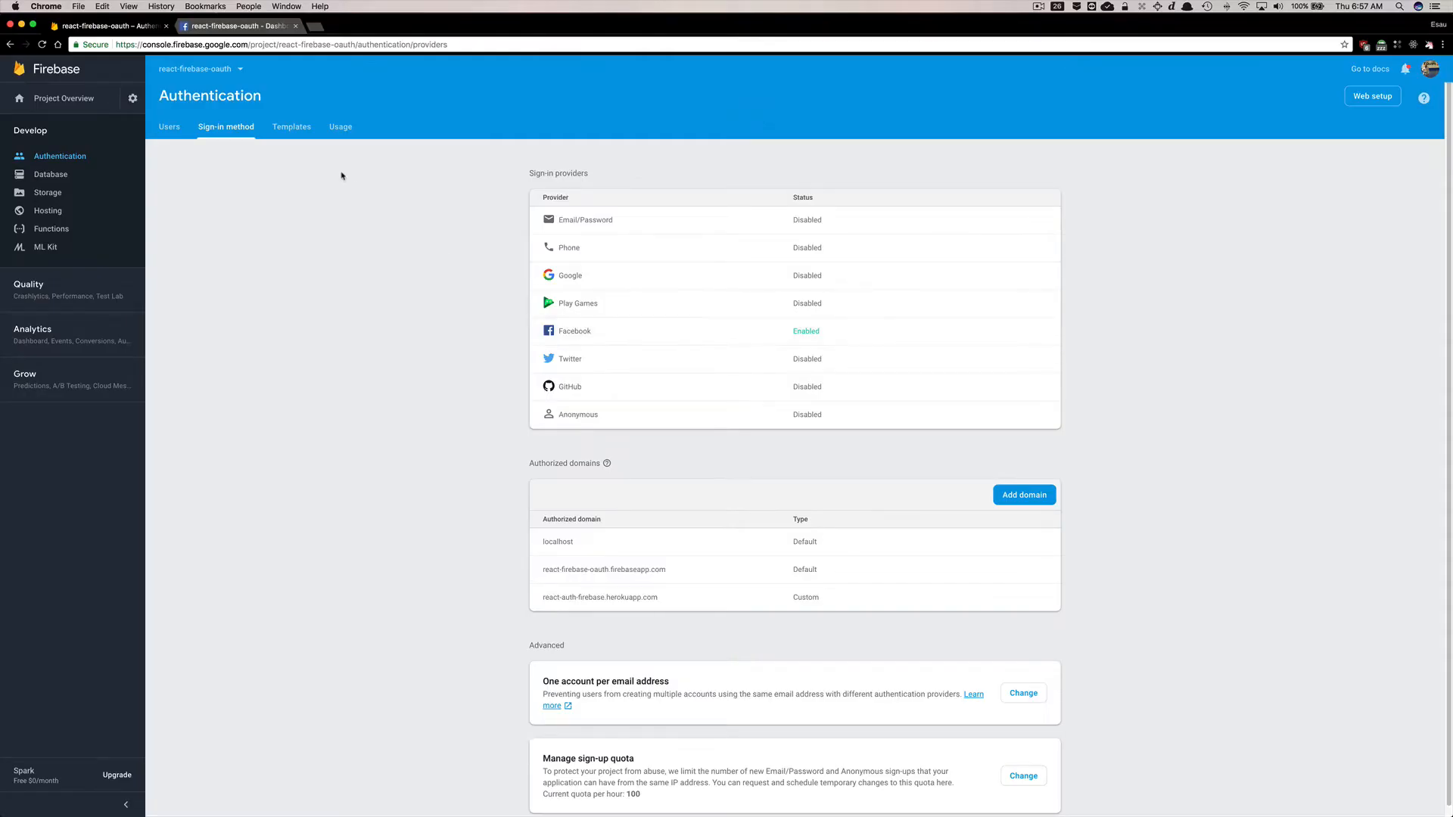
Close the Facebook developers tab and open developer.twitter.com in a new tab.
click(295, 26)
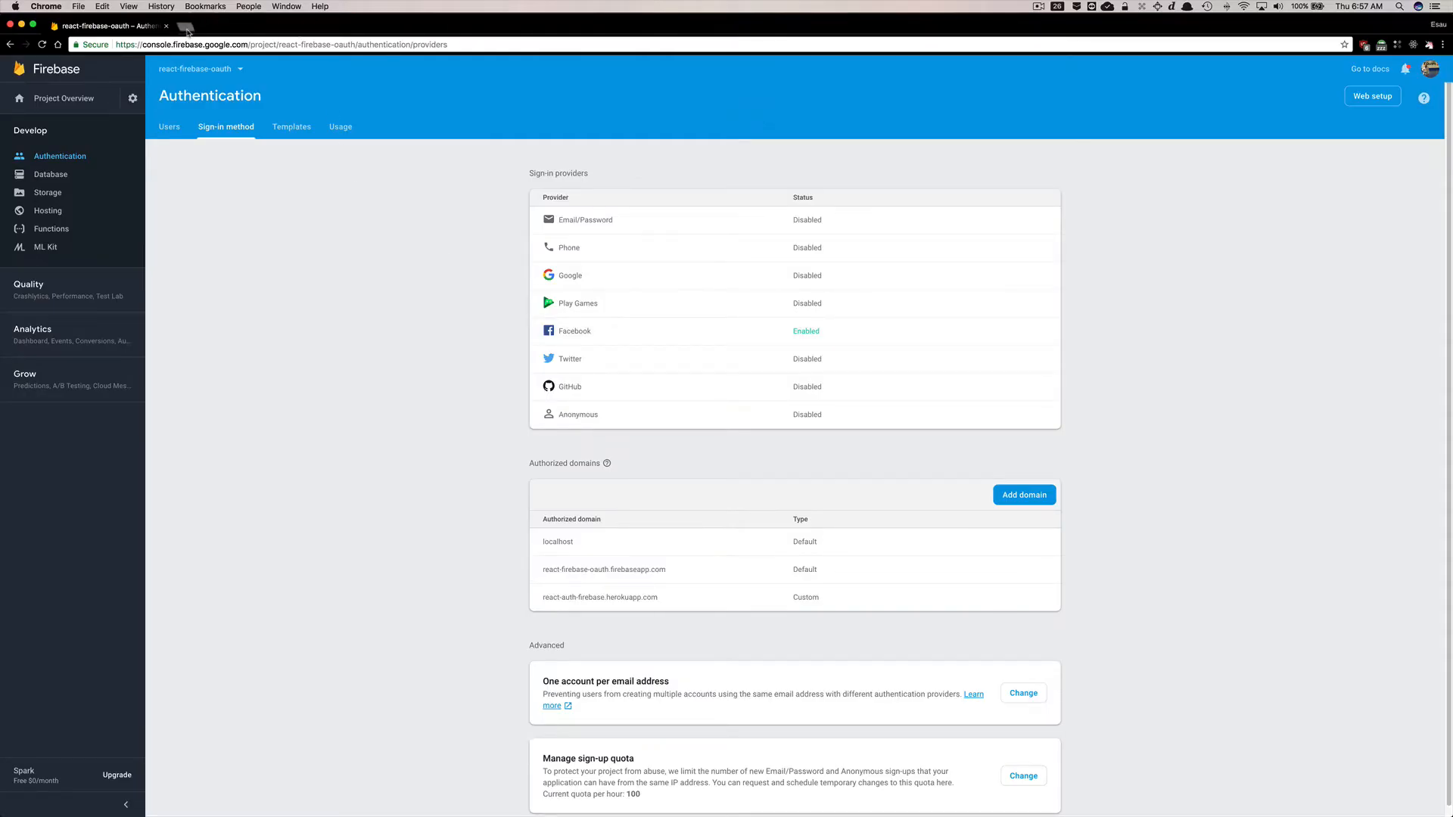
key(super+t)
text(develop)
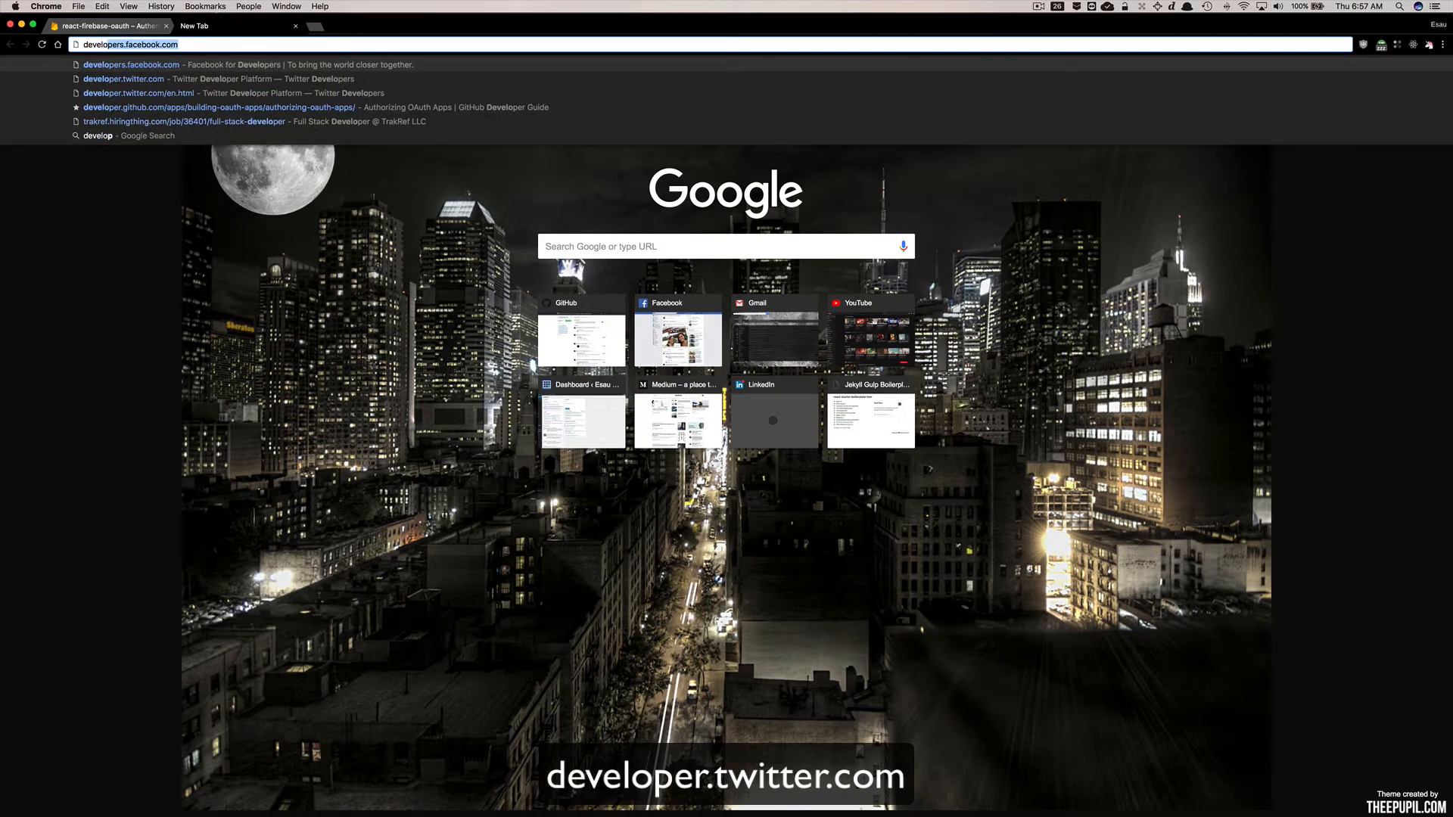
text(er.tw)
key(Return)
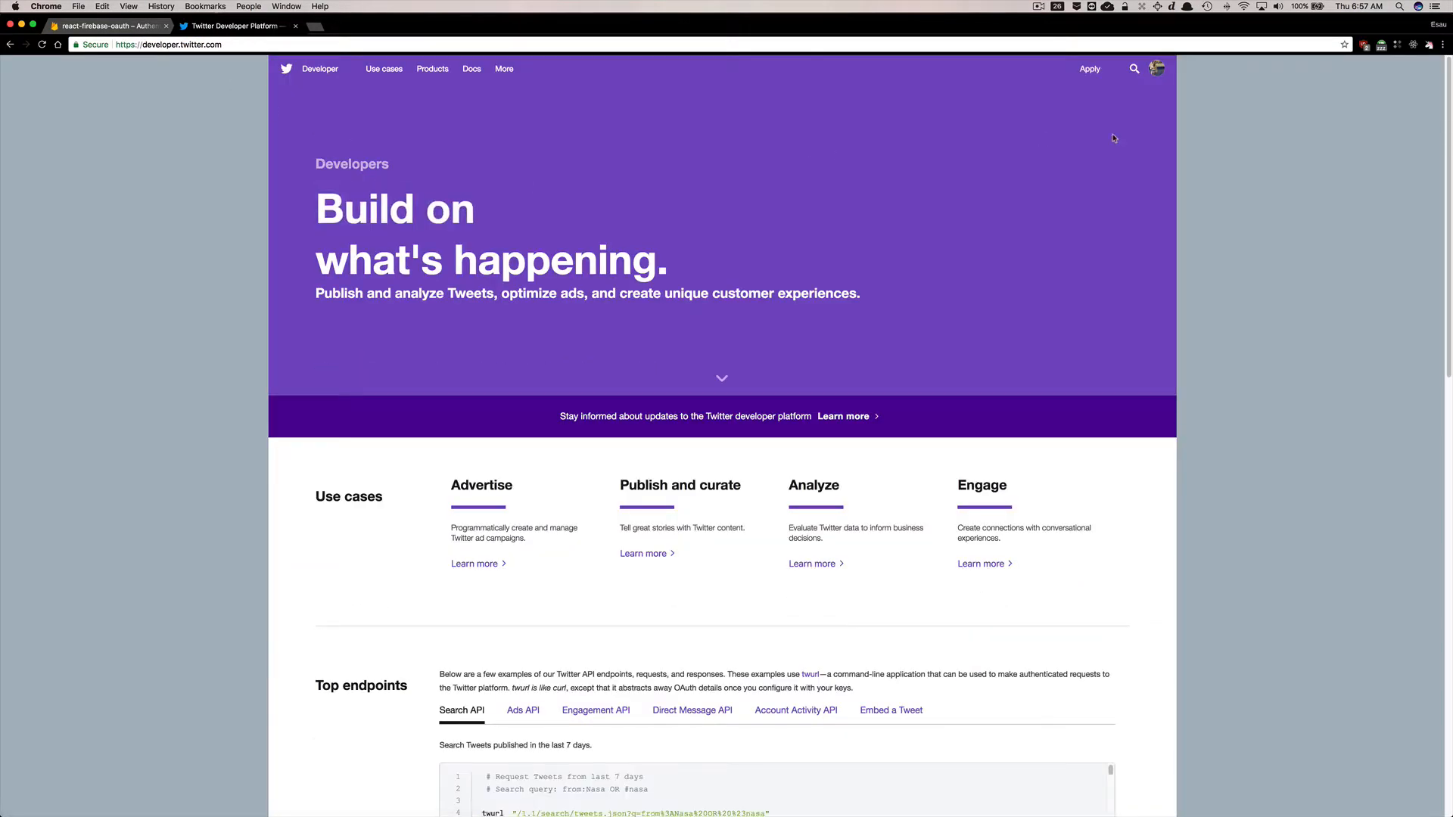
Apply for a Twitter developer account from the Apply page.
click(1089, 69)
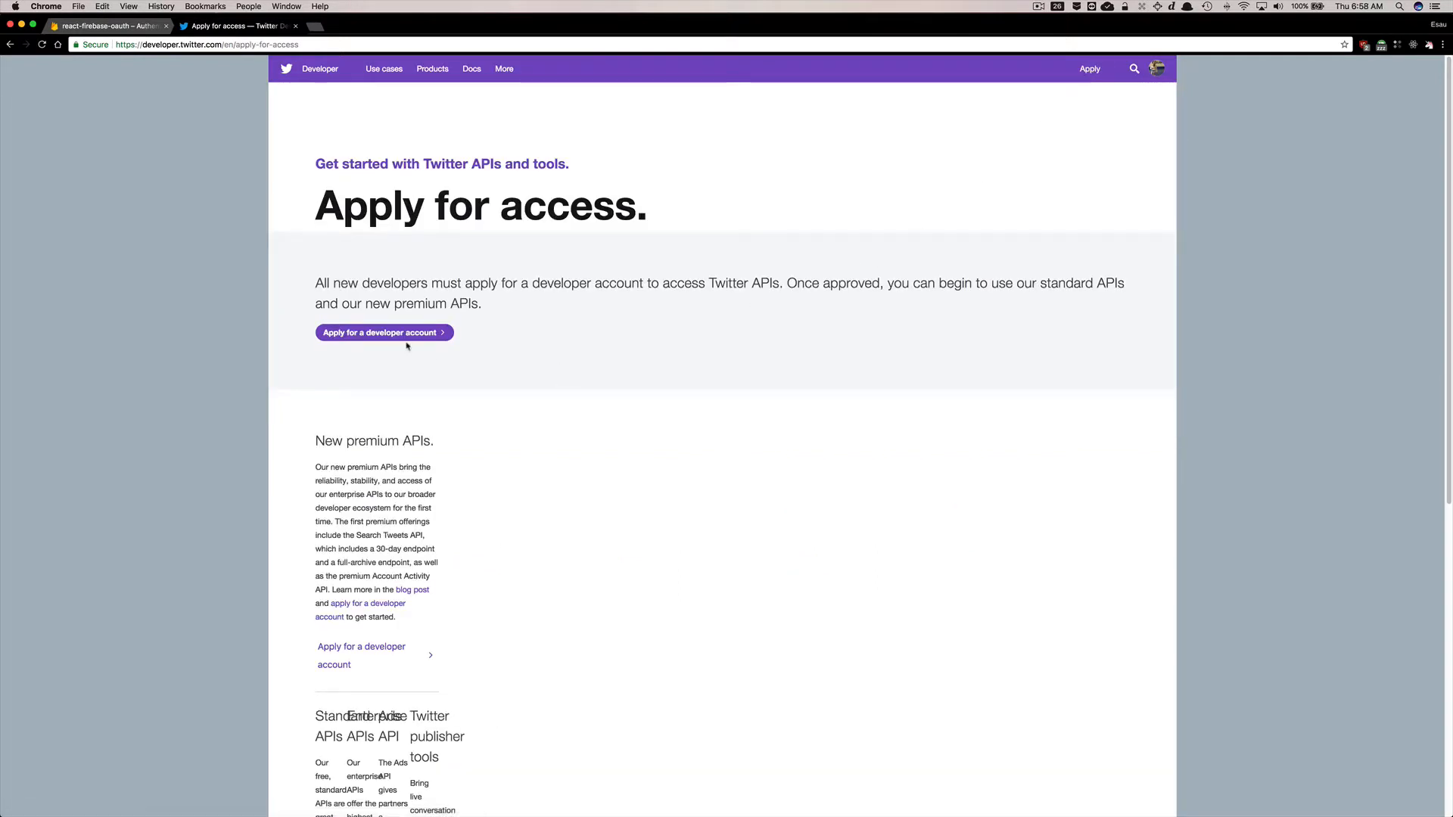
click(395, 334)
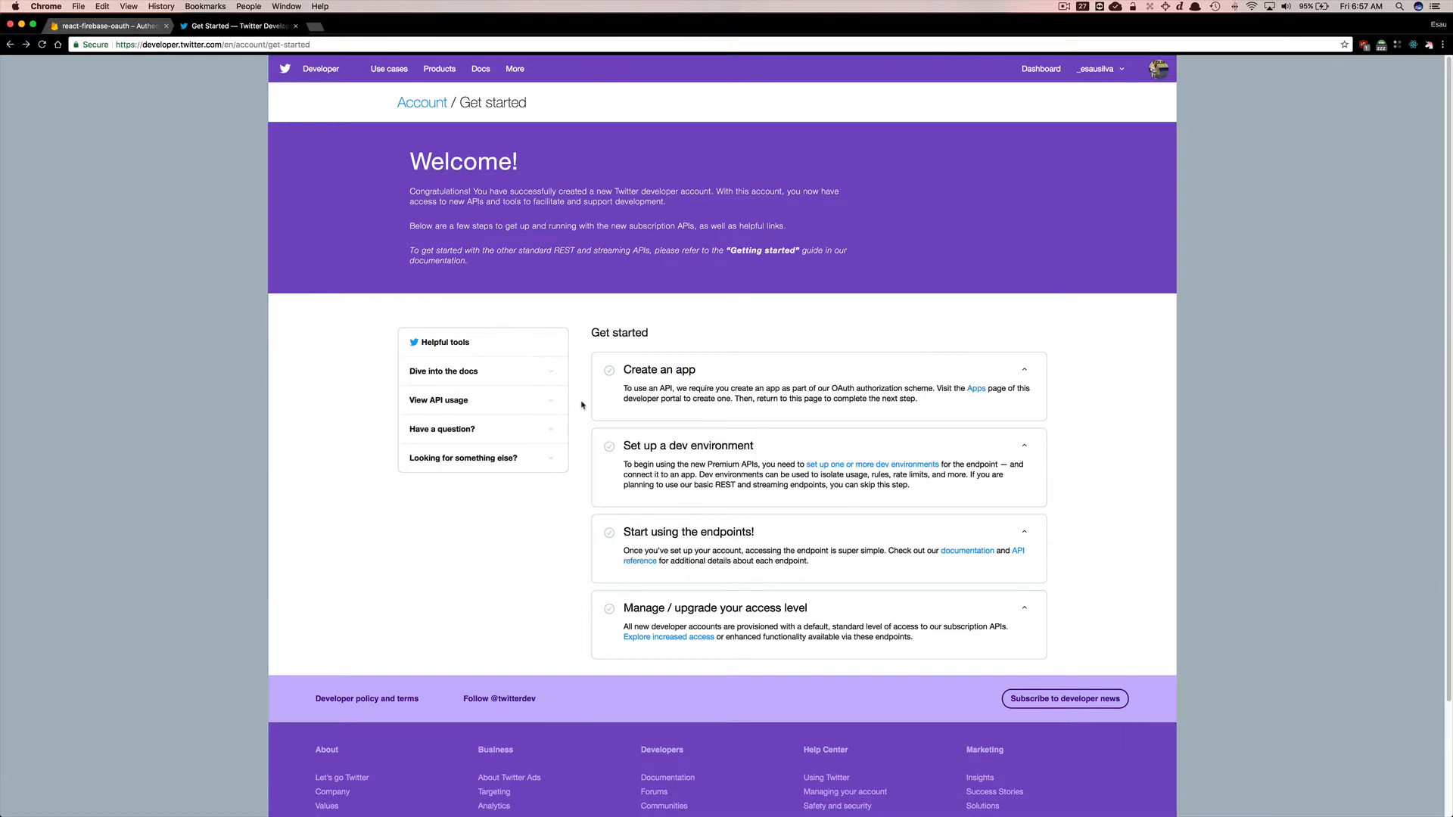
Open the Twitter developer Apps page and start creating an app named oauth-firebase-react described as 'OAuth Authentication with Firebase'.
mouse_move(1102, 79)
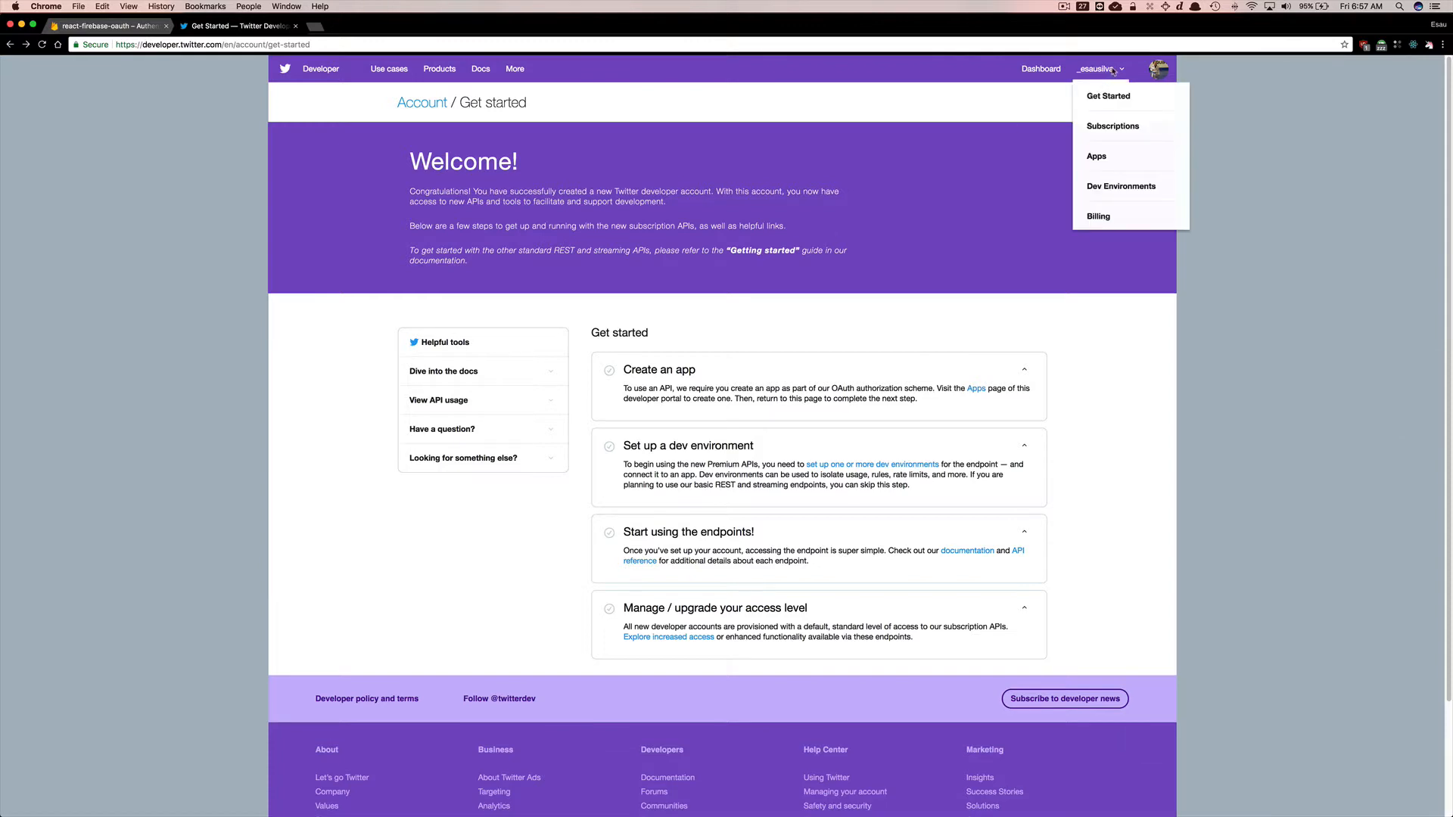
click(1099, 156)
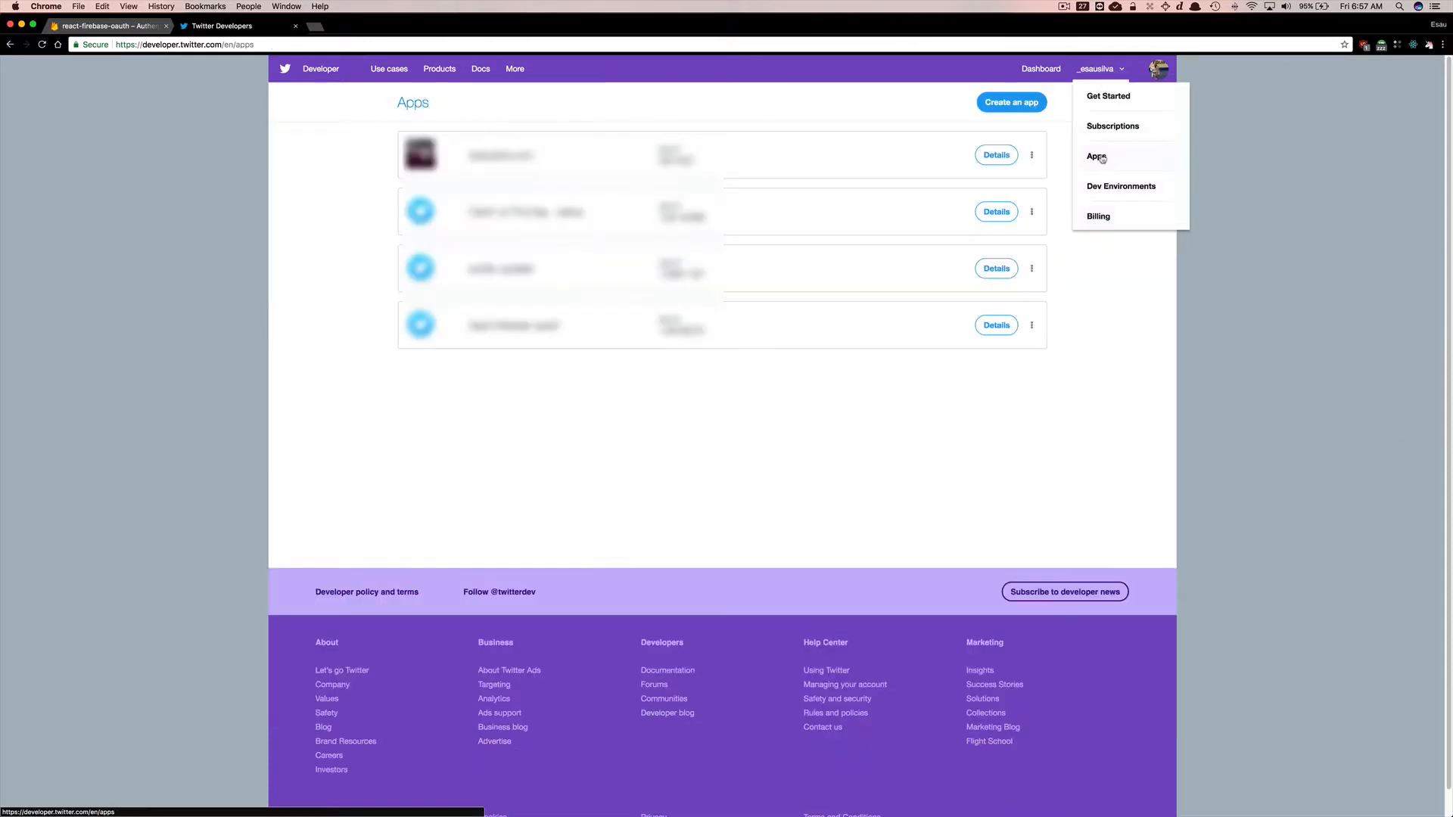
click(1012, 104)
click(782, 223)
key(Escape)
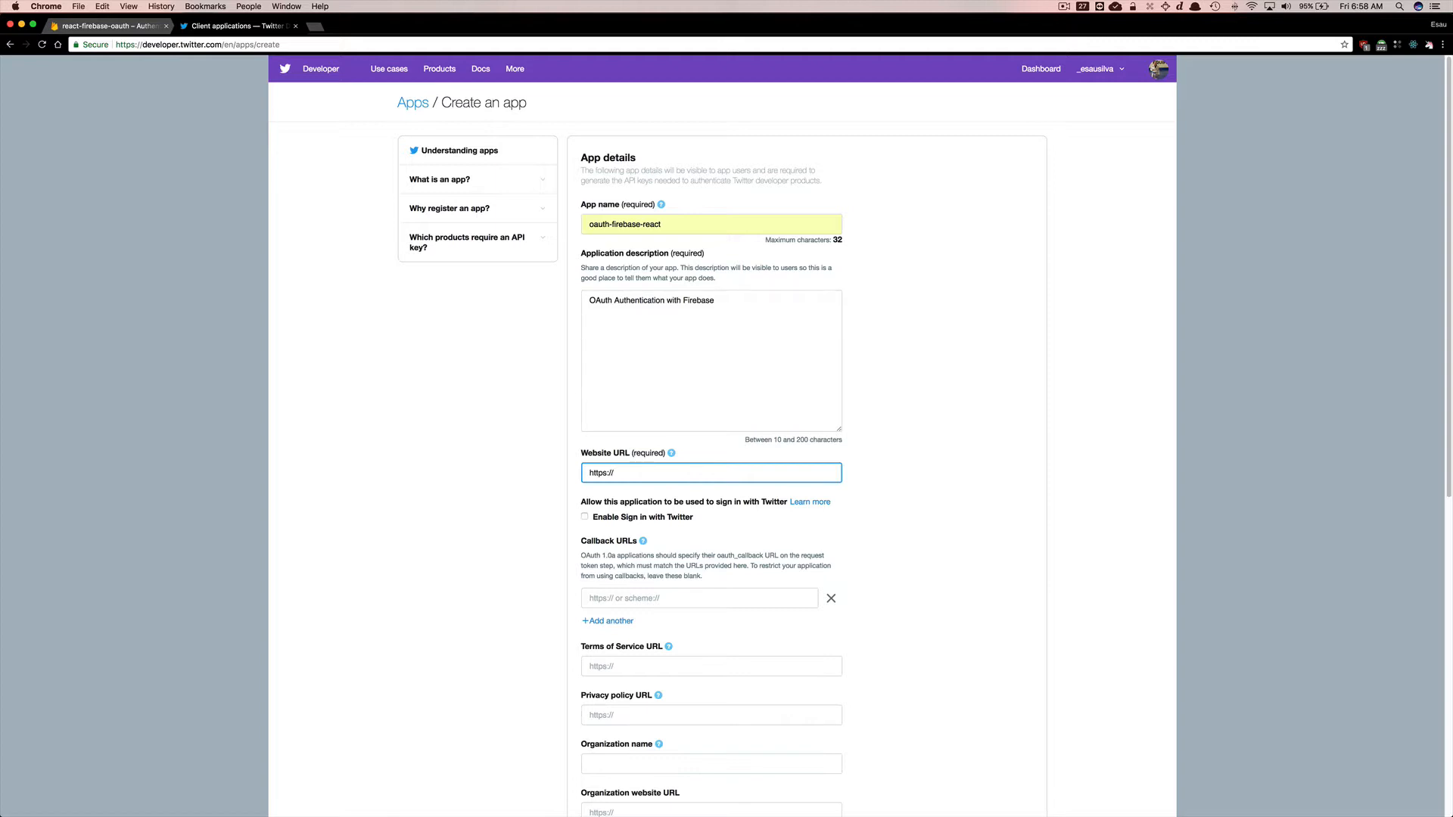
text(https://esausilva.com)
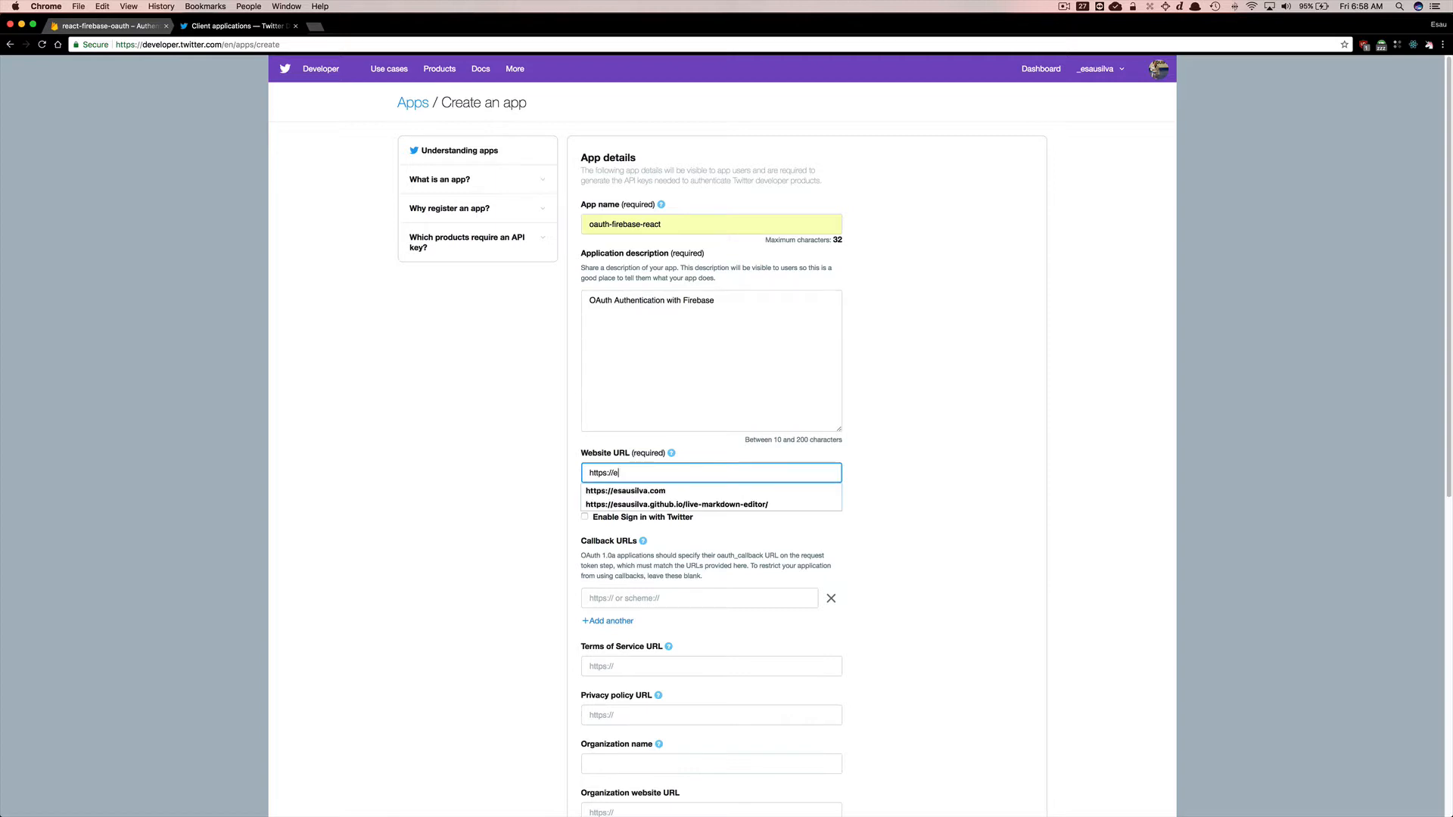
key(Down)
key(Tab)
scroll(662, 437, down, 2)
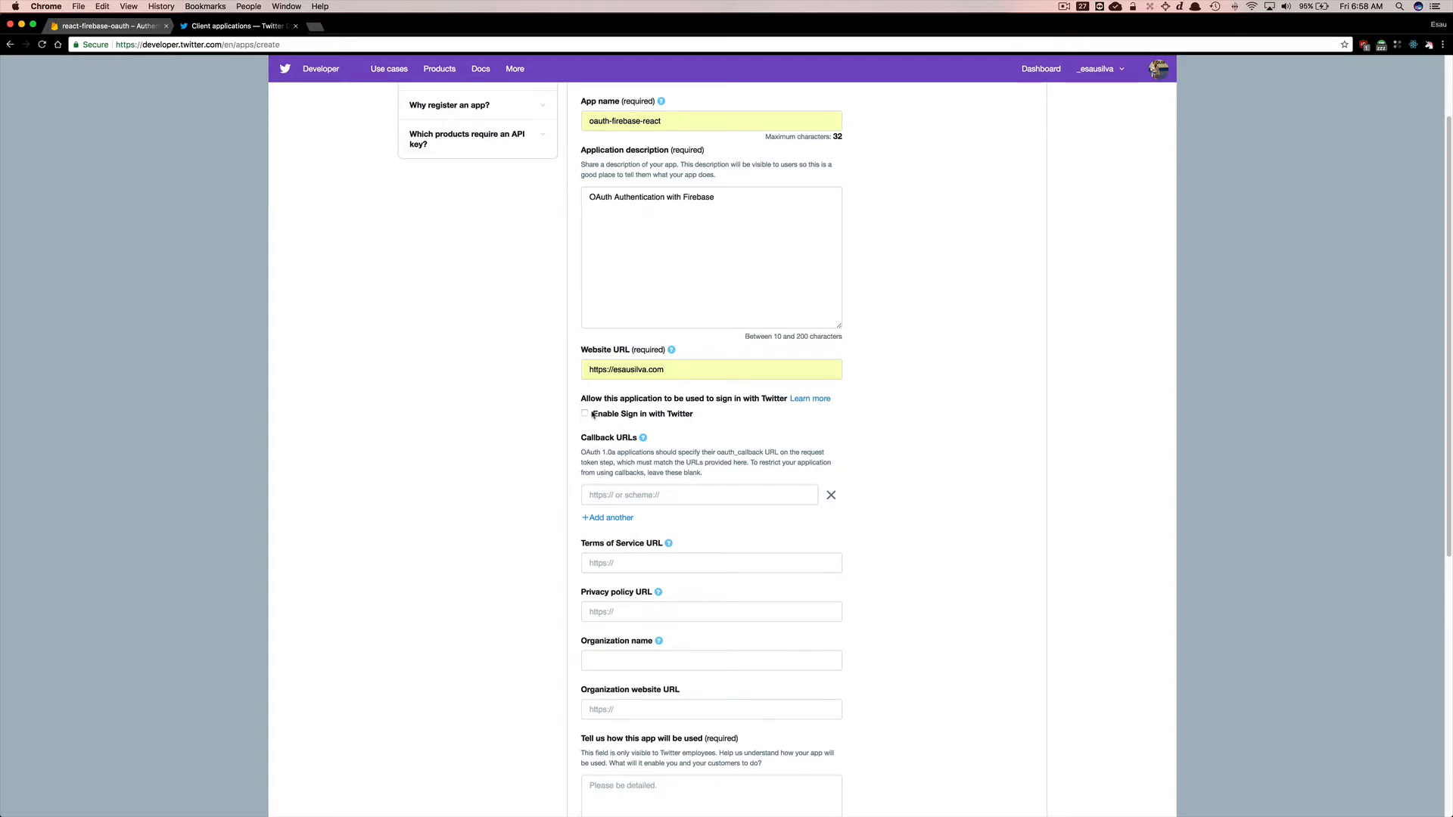
click(586, 414)
scroll(558, 407, down, 1)
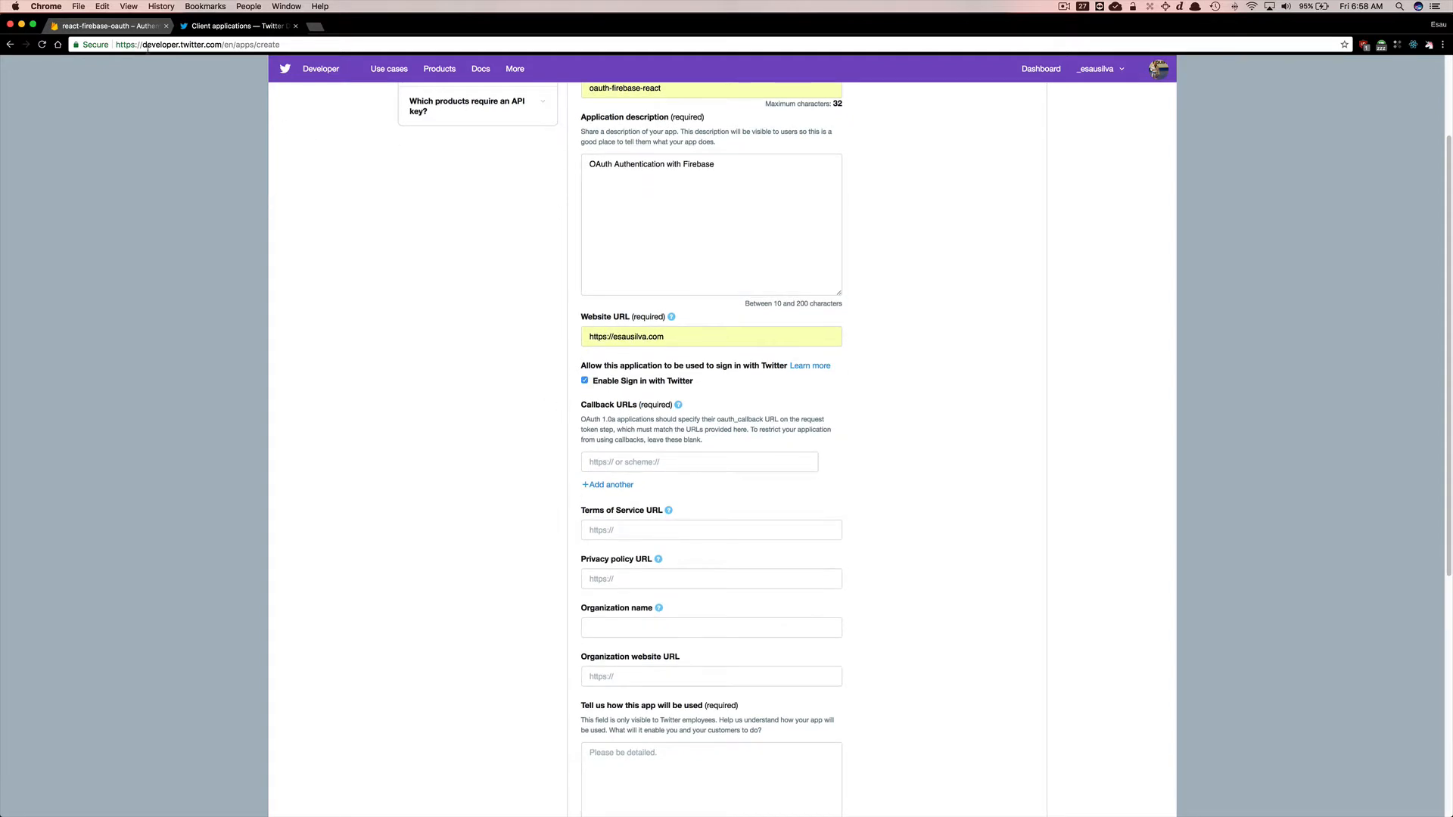
Enable the Twitter sign-in provider in Firebase and copy its callback URL.
click(112, 28)
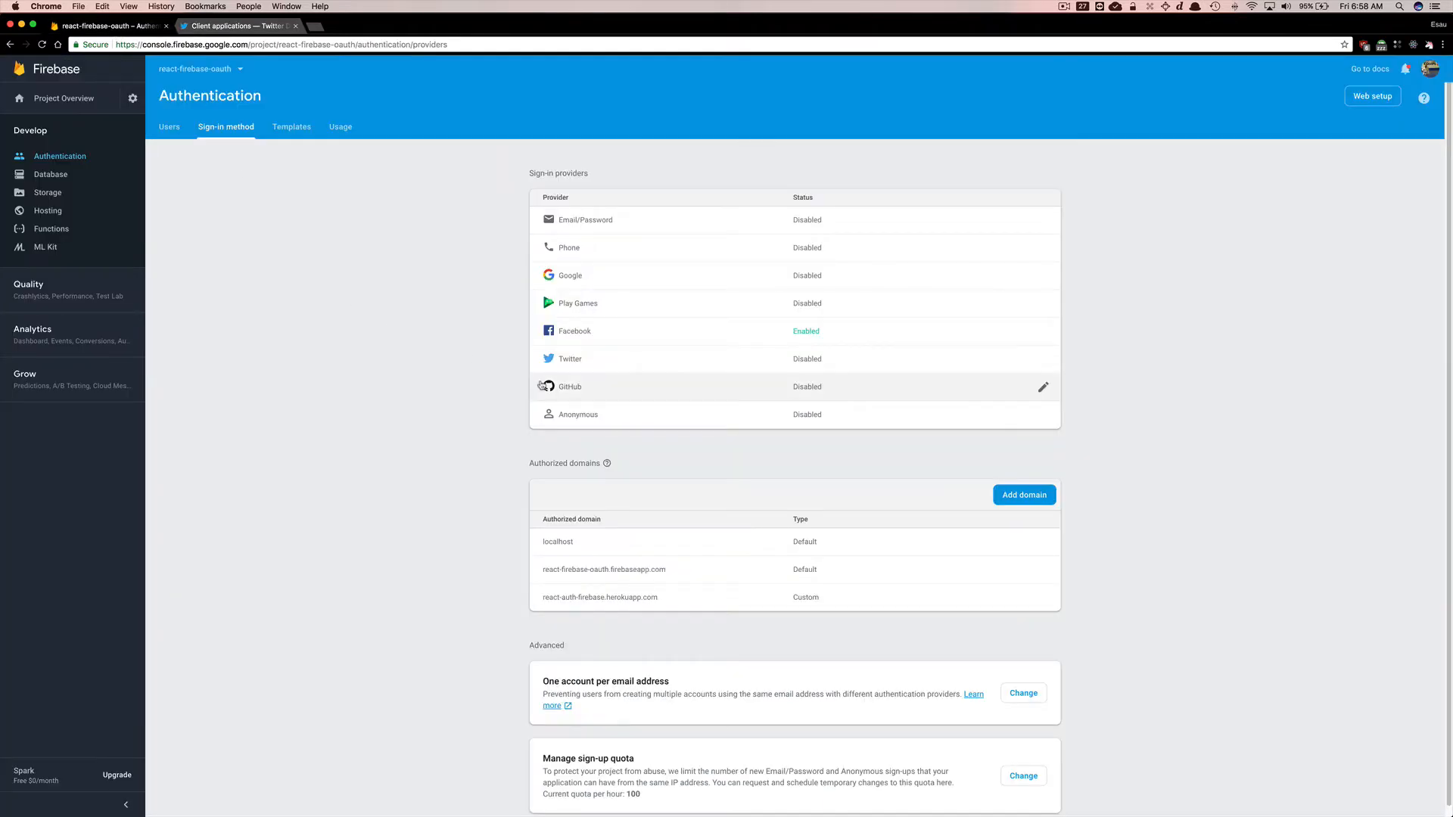
click(621, 364)
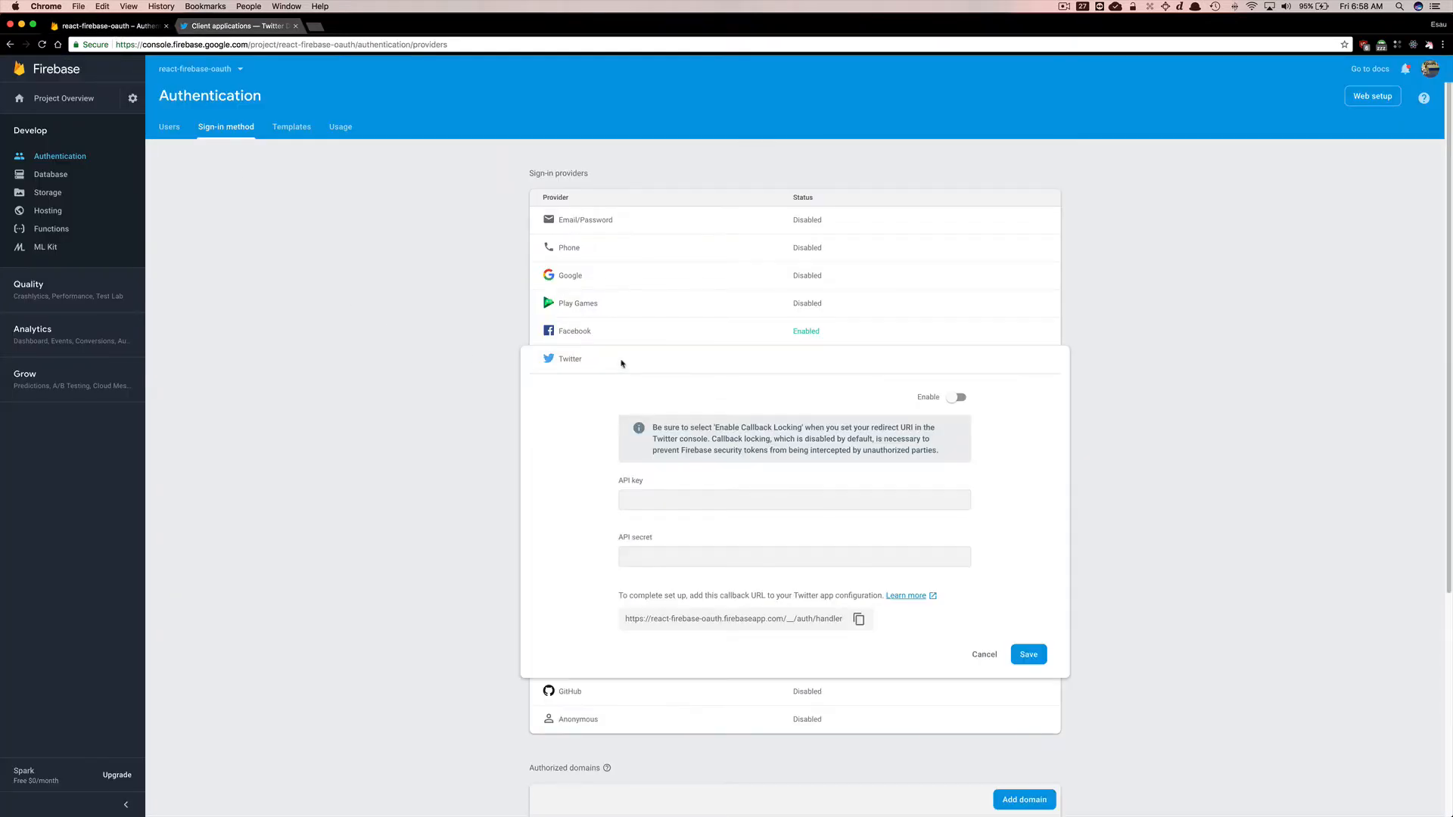
click(956, 398)
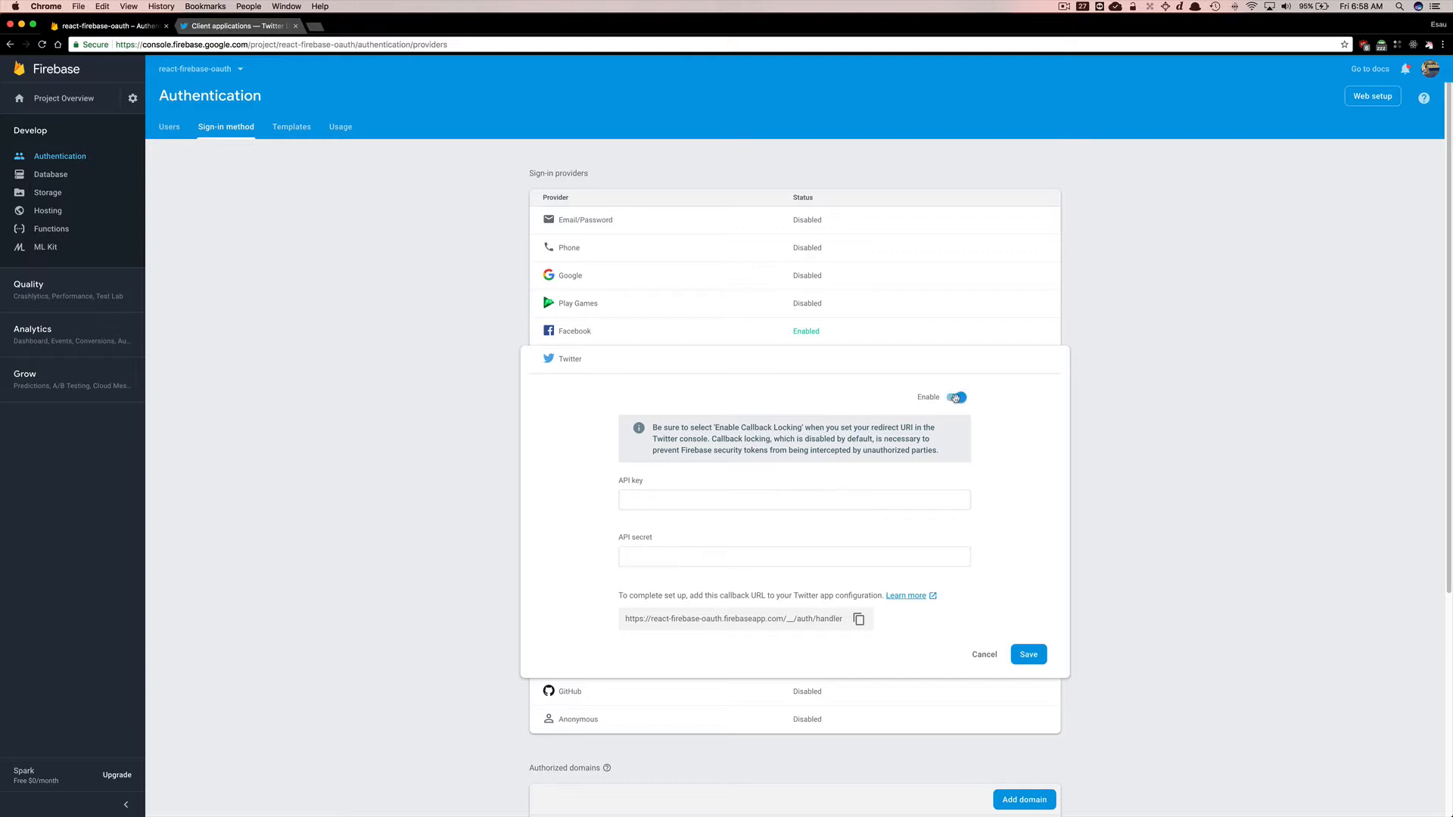
click(858, 619)
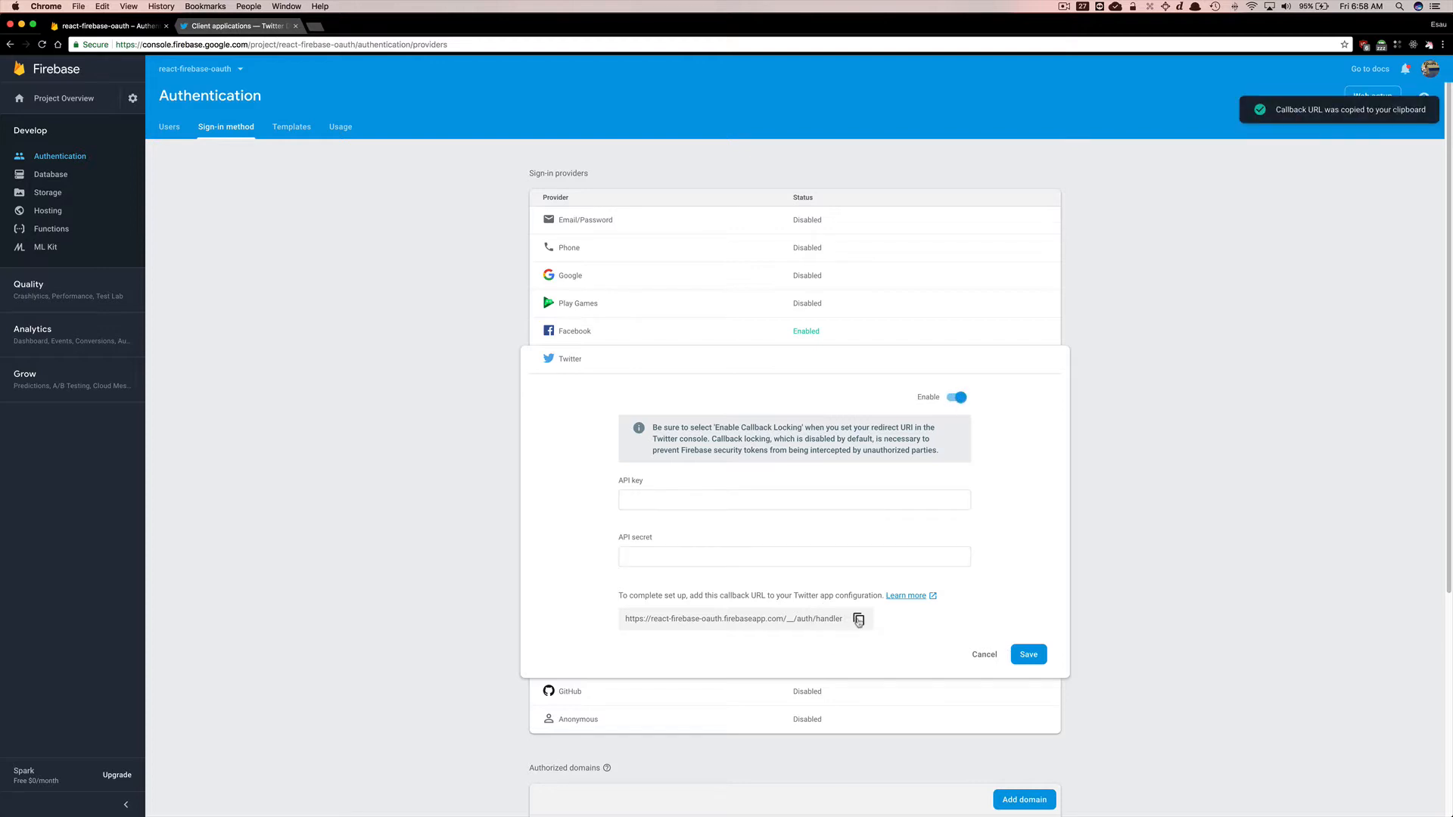
Paste the Firebase callback URL into the Twitter app's Callback URLs field.
click(257, 27)
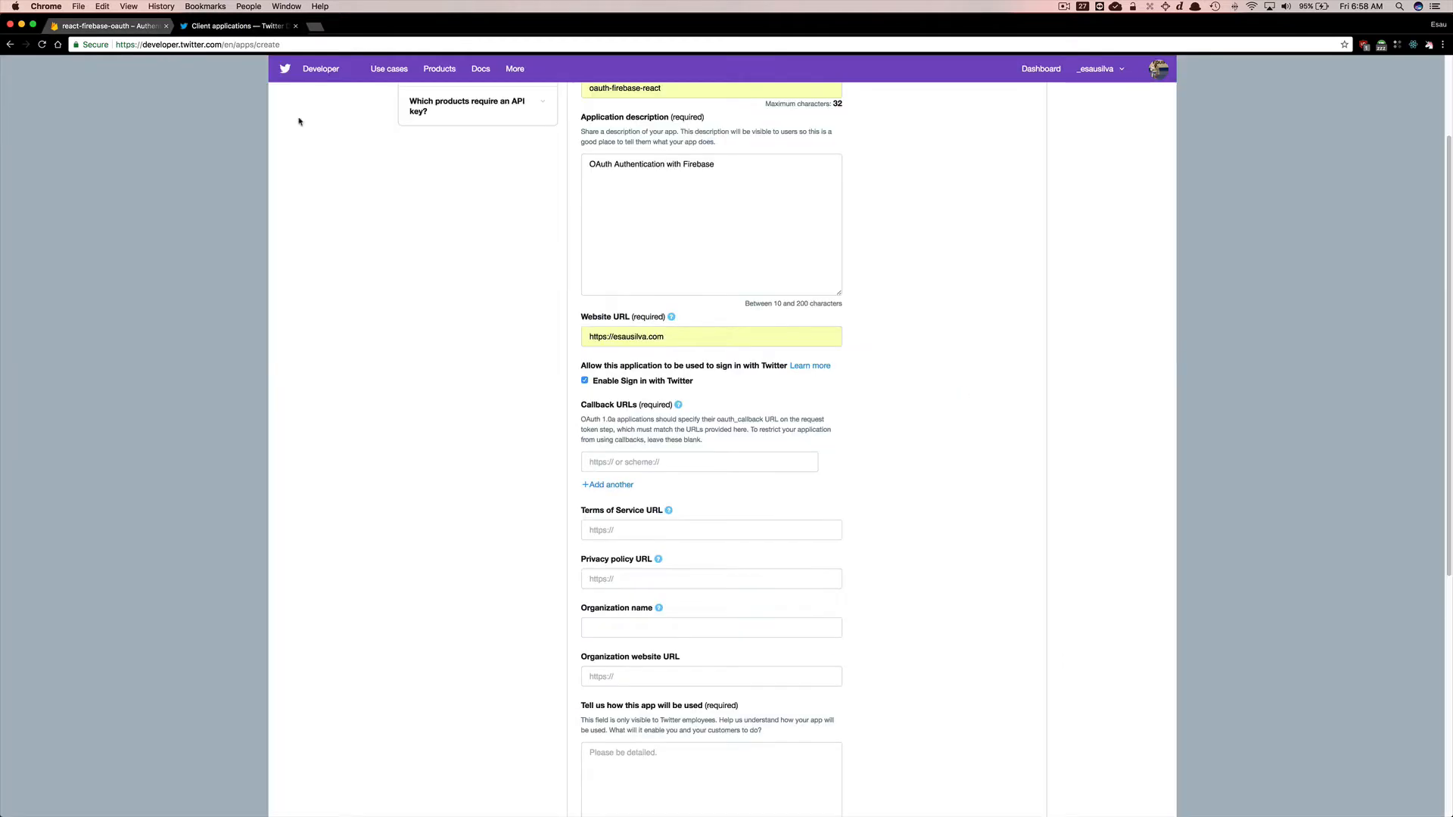
click(679, 463)
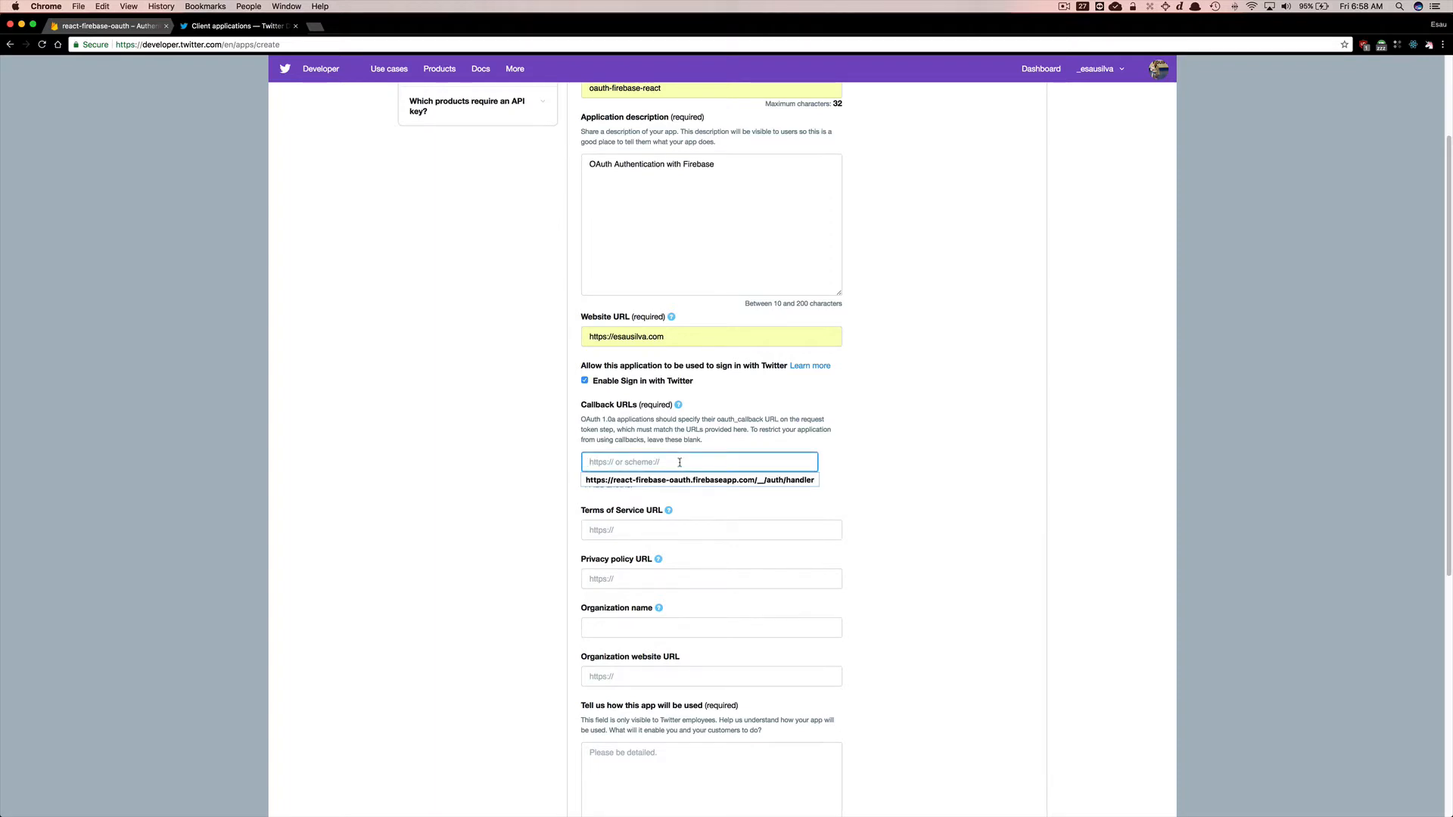
right_click(680, 462)
click(712, 535)
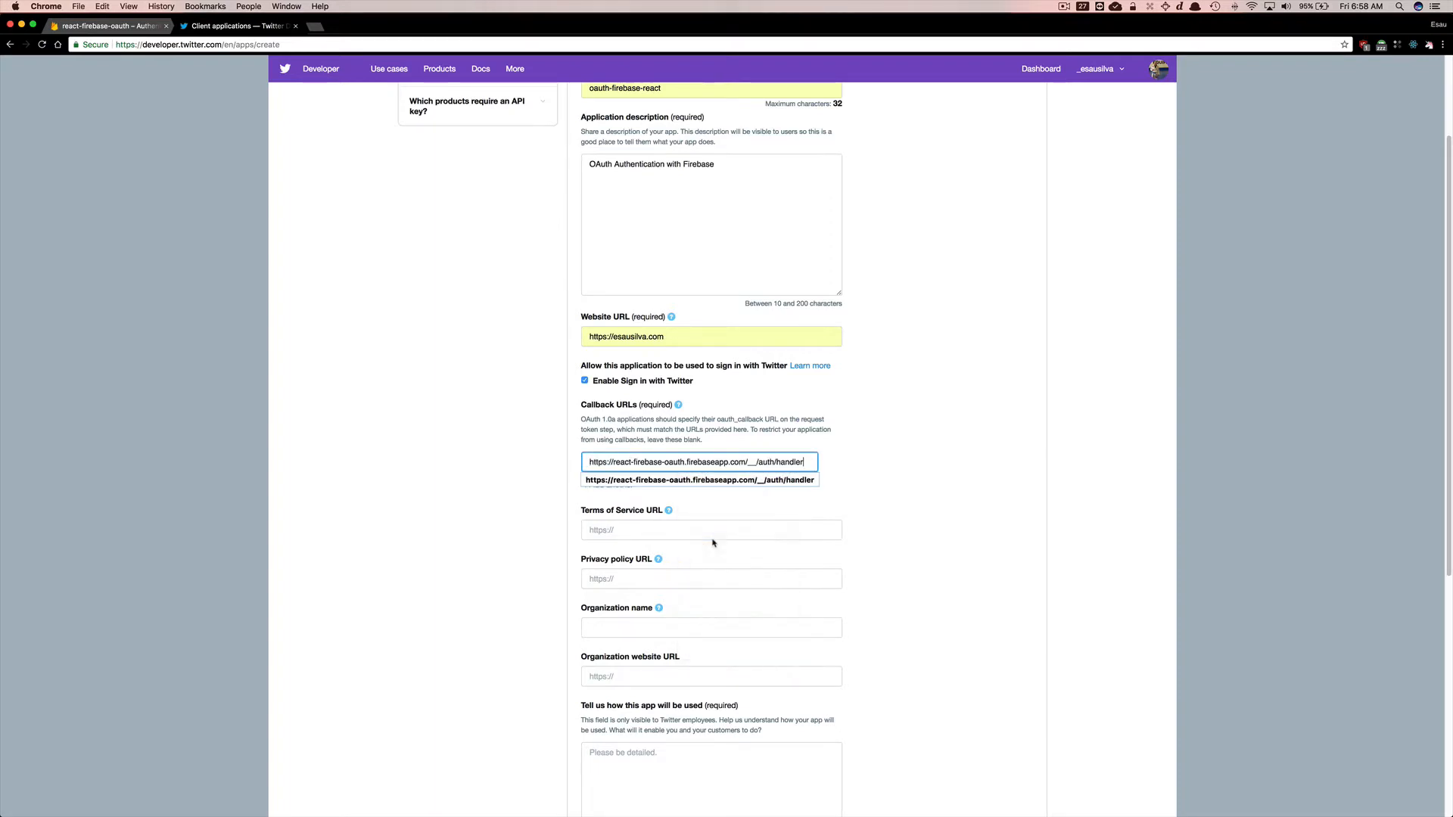
click(882, 523)
Describe the app usage as 'Login to application using OAuth method through Firebase. This is only for an awesome tutorial by me' and create the app, accepting the developer terms.
scroll(882, 523, down, 5)
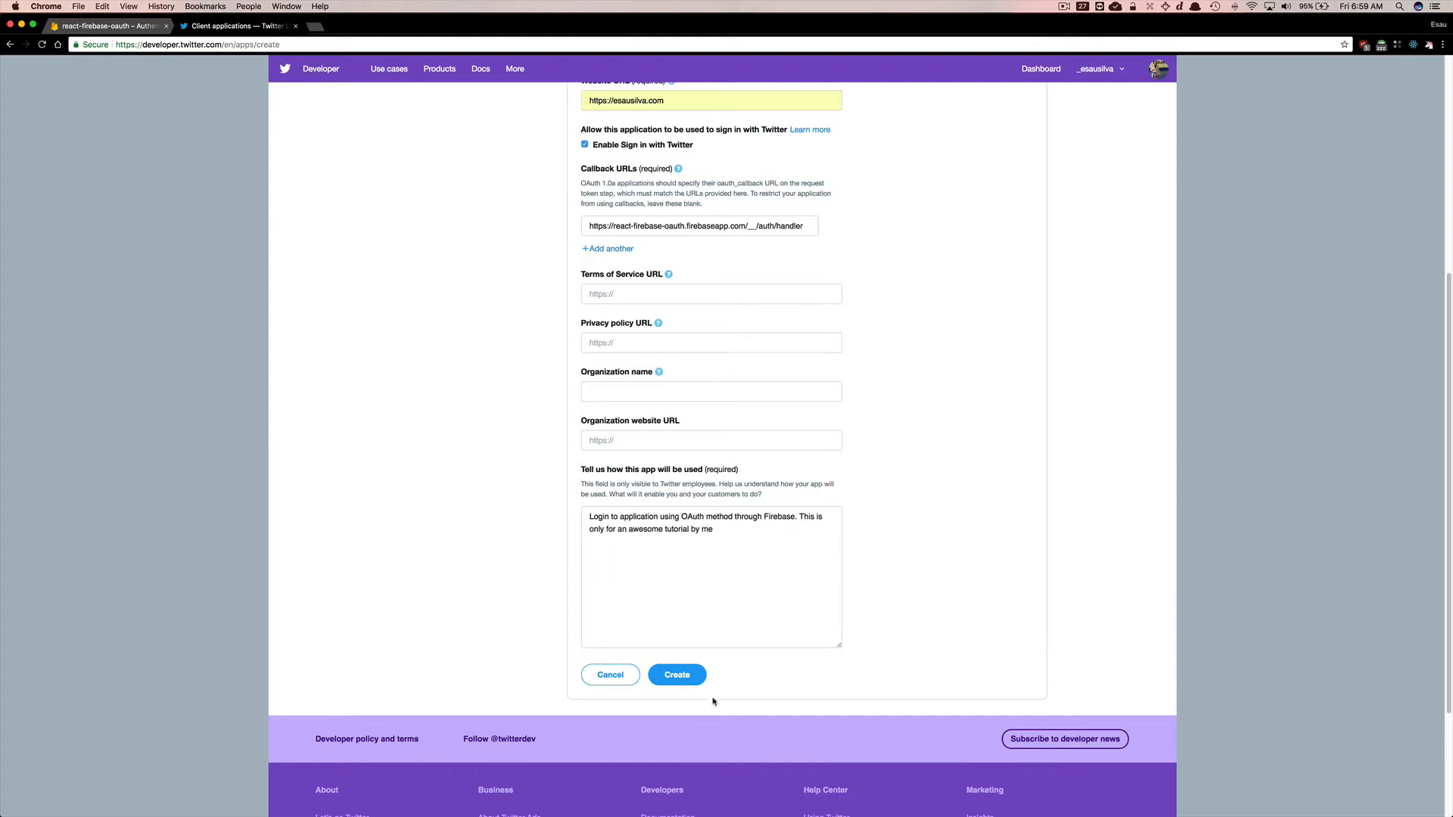
click(681, 675)
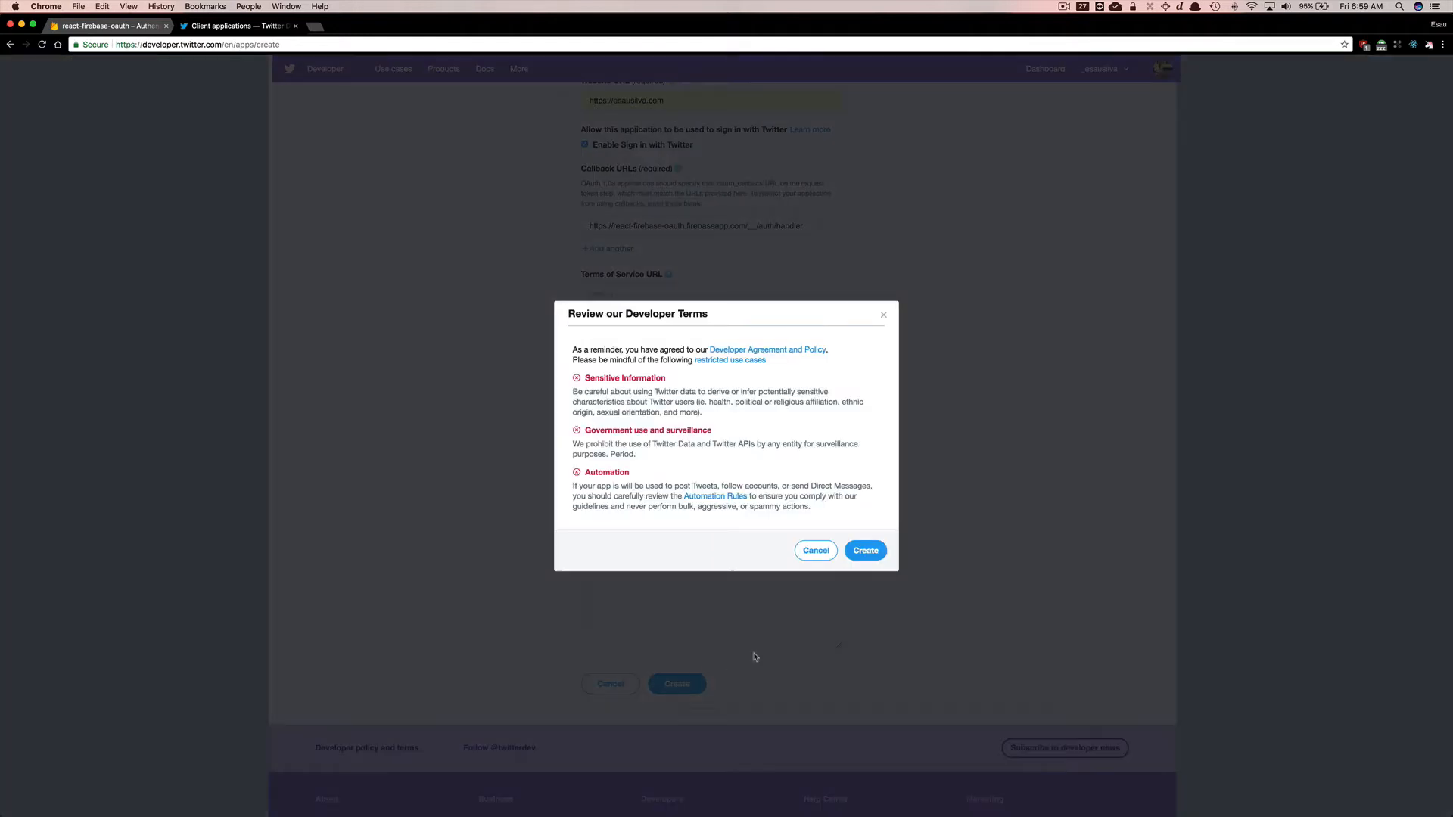
click(869, 551)
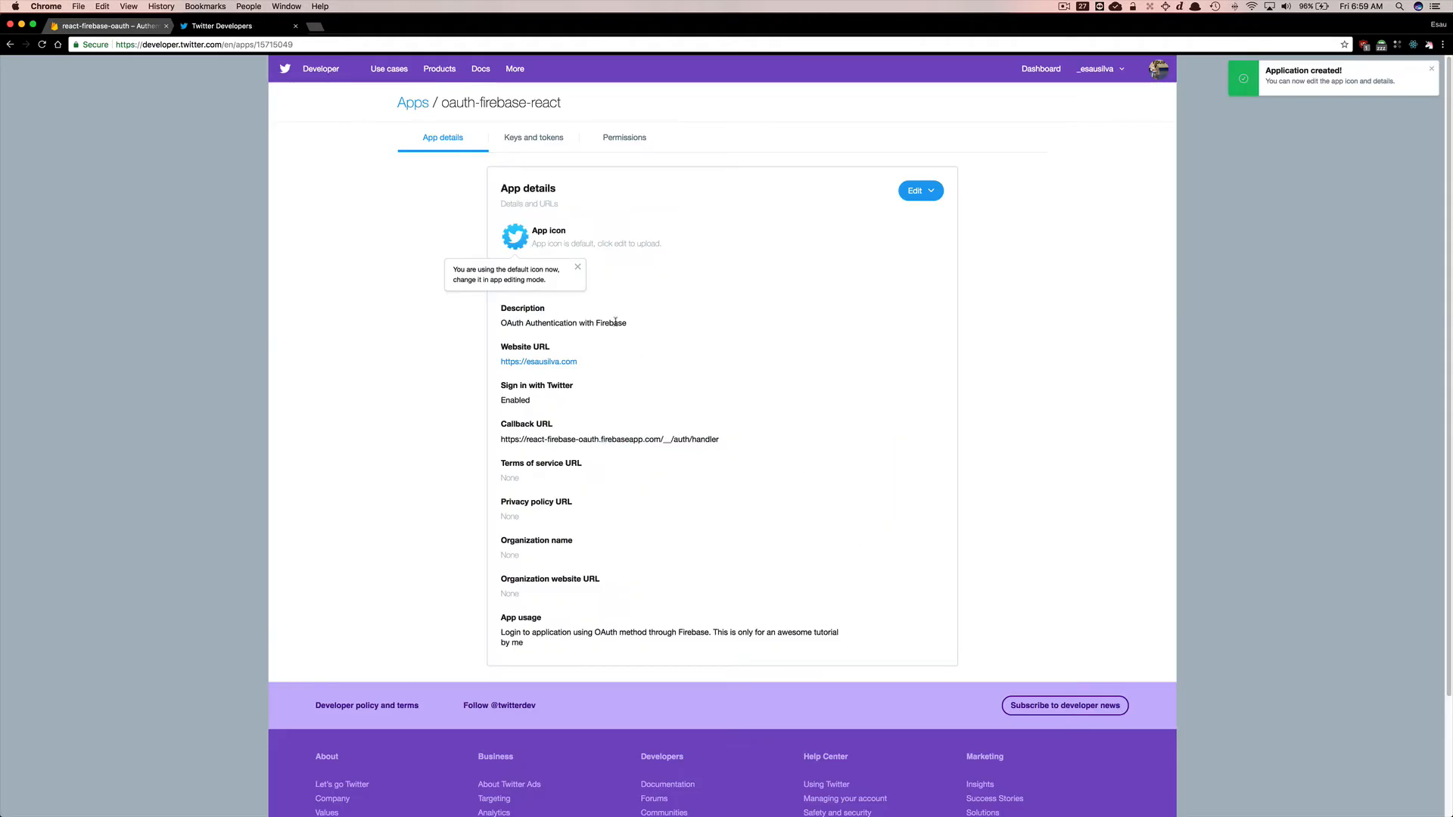
Copy the Twitter app's consumer API key into Firebase's Twitter API key field.
click(540, 143)
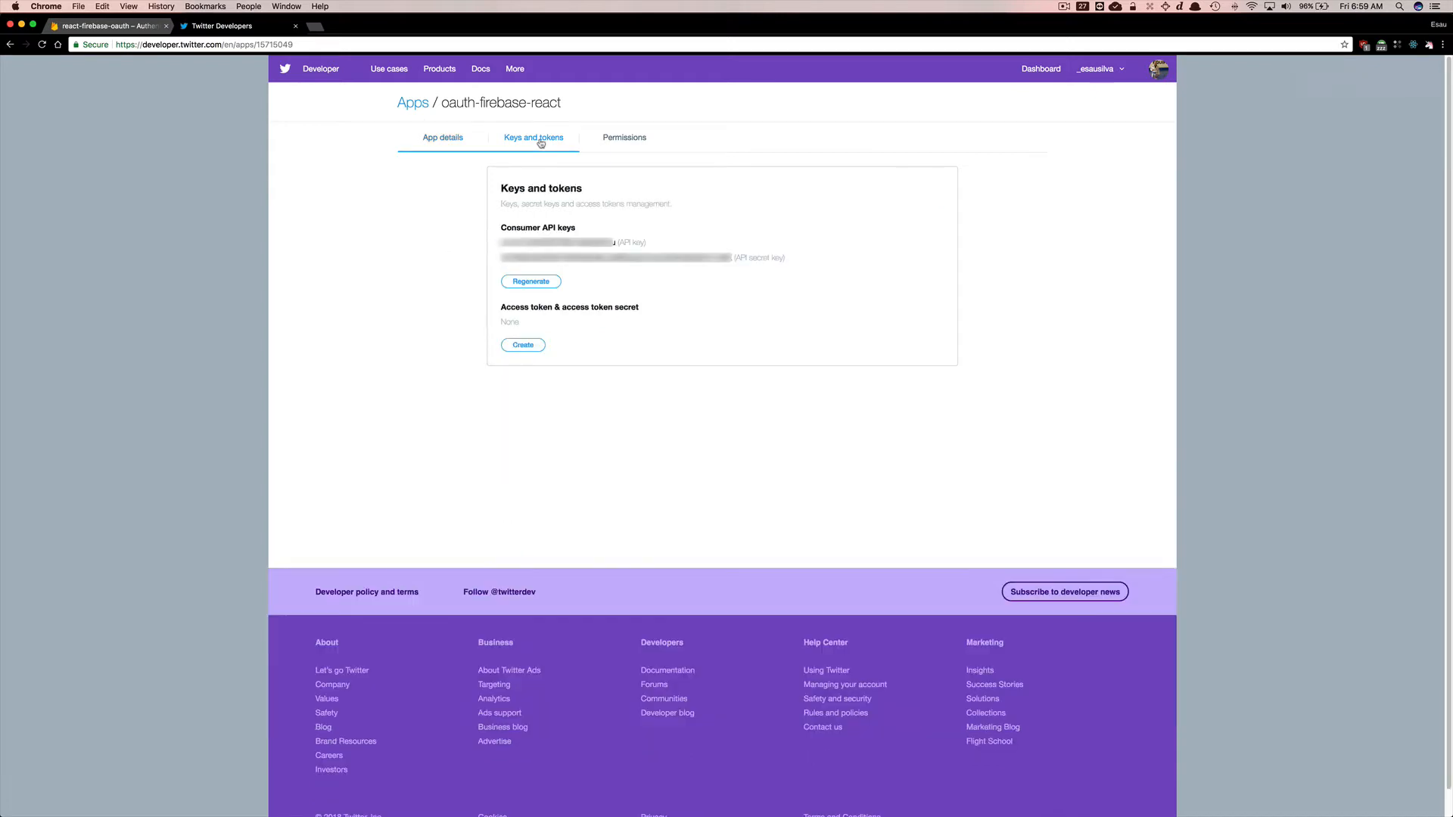
double_click(577, 244)
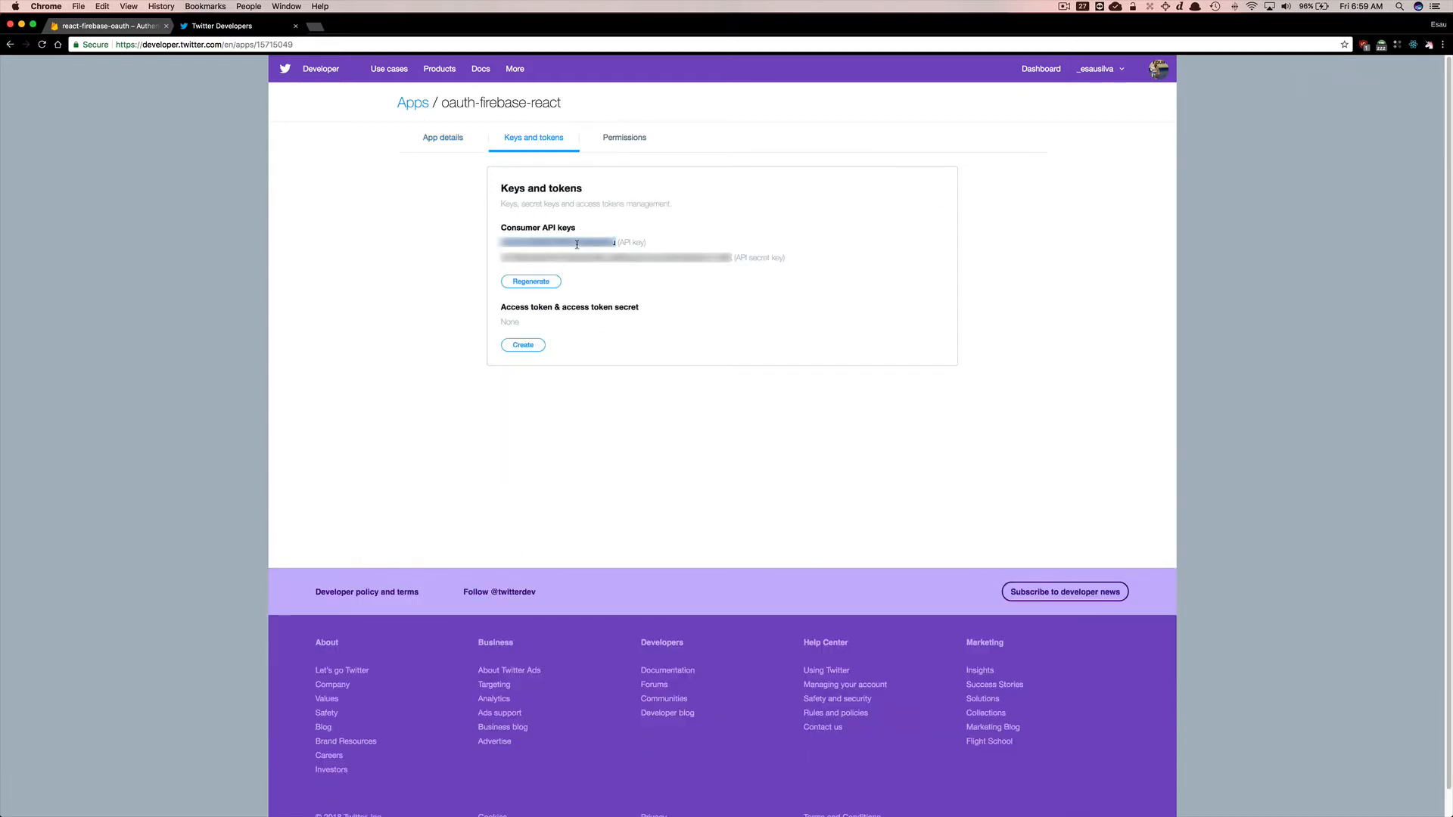
click(138, 32)
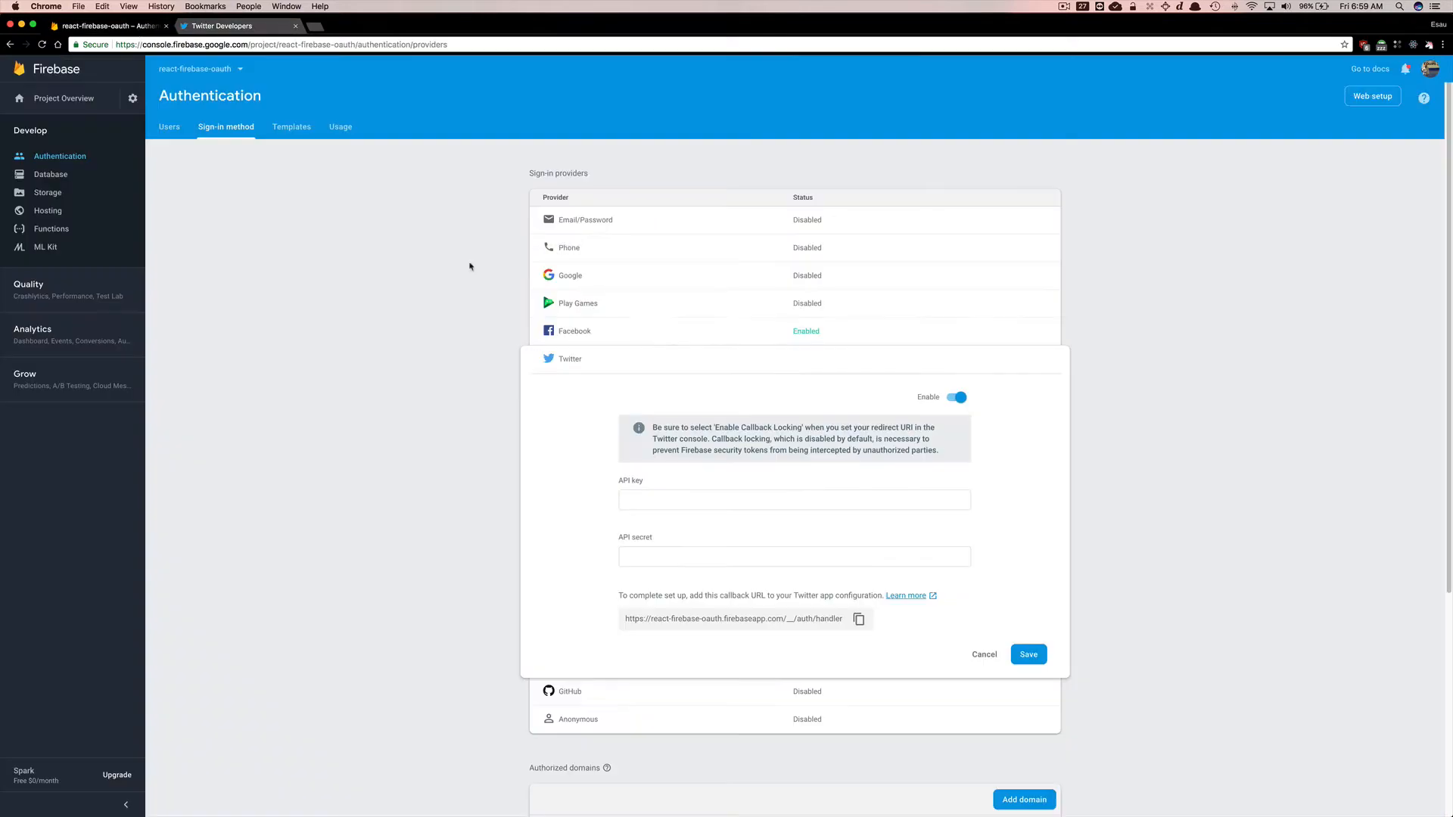
click(670, 495)
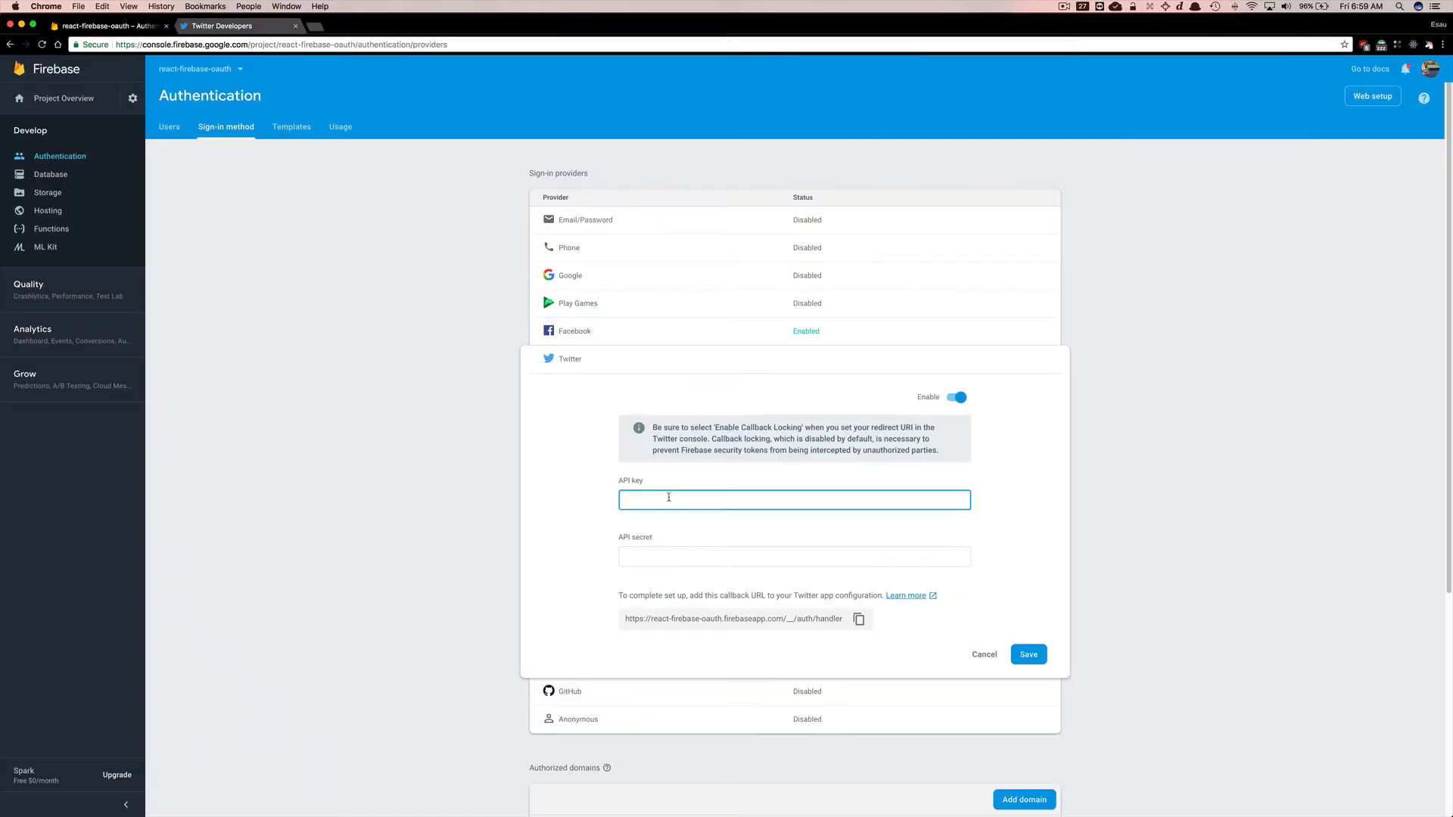
key(super+v)
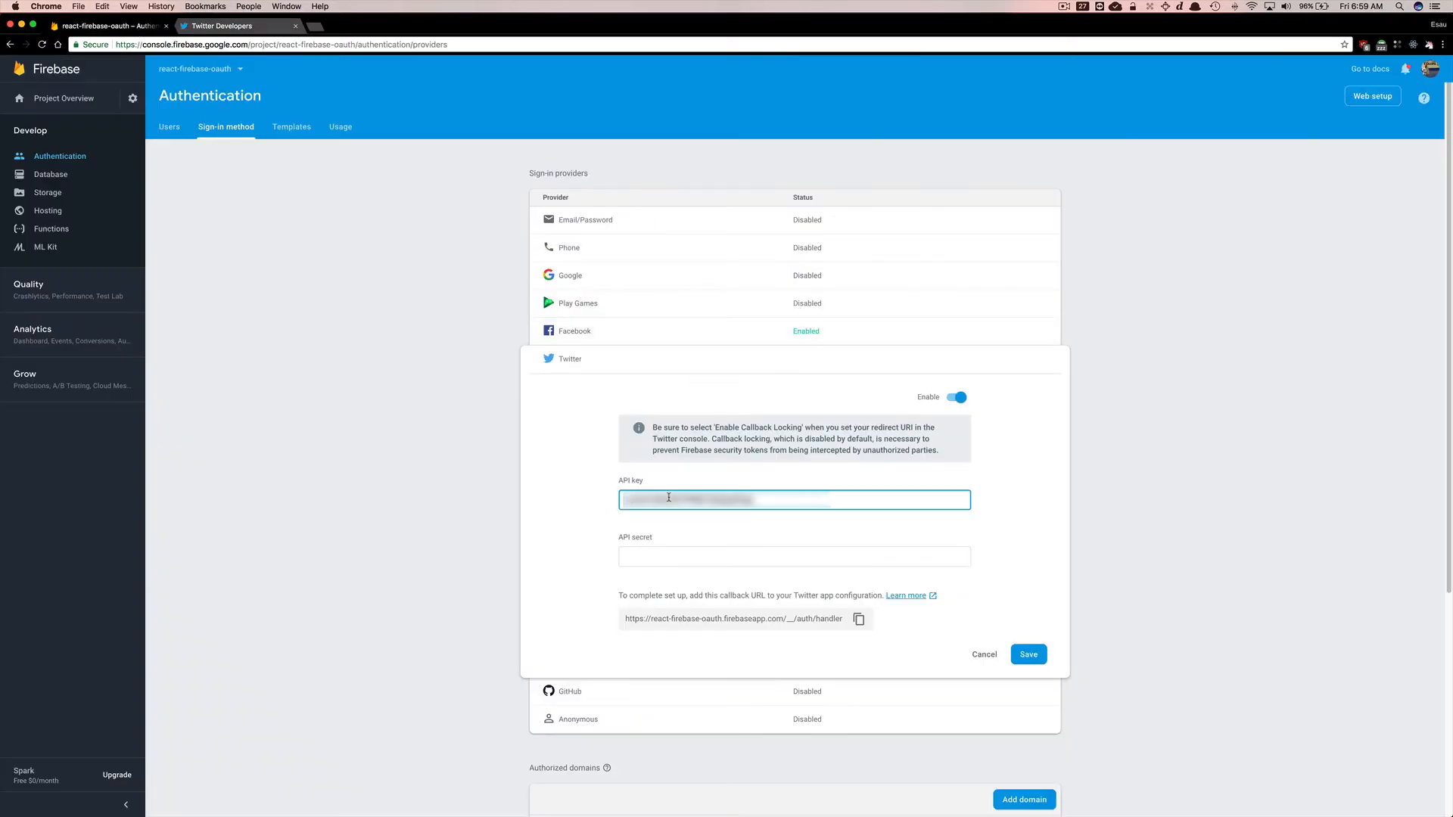
Copy the Twitter API secret key into Firebase's API secret field and save the provider.
click(227, 26)
double_click(562, 256)
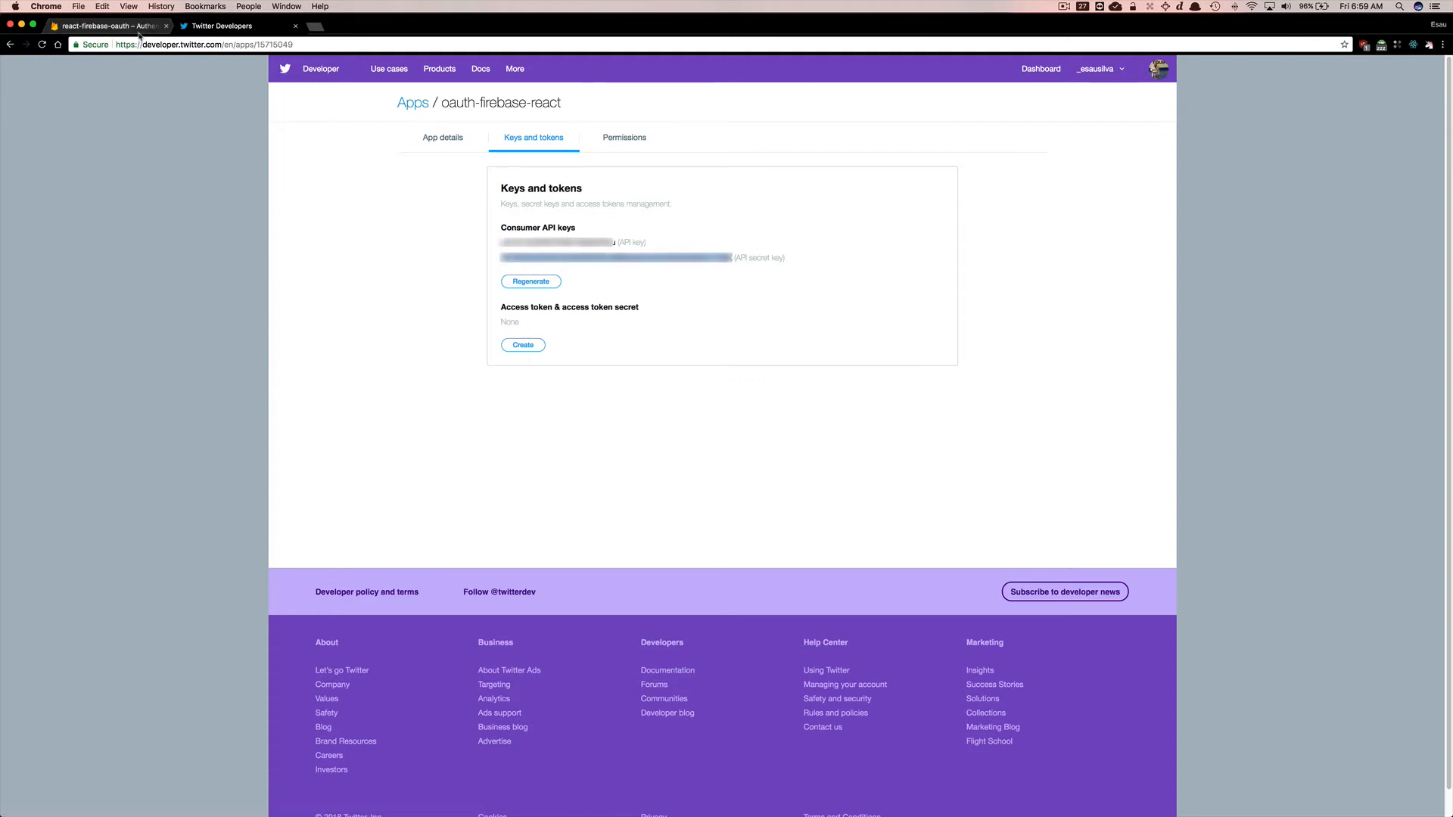
click(106, 26)
click(690, 557)
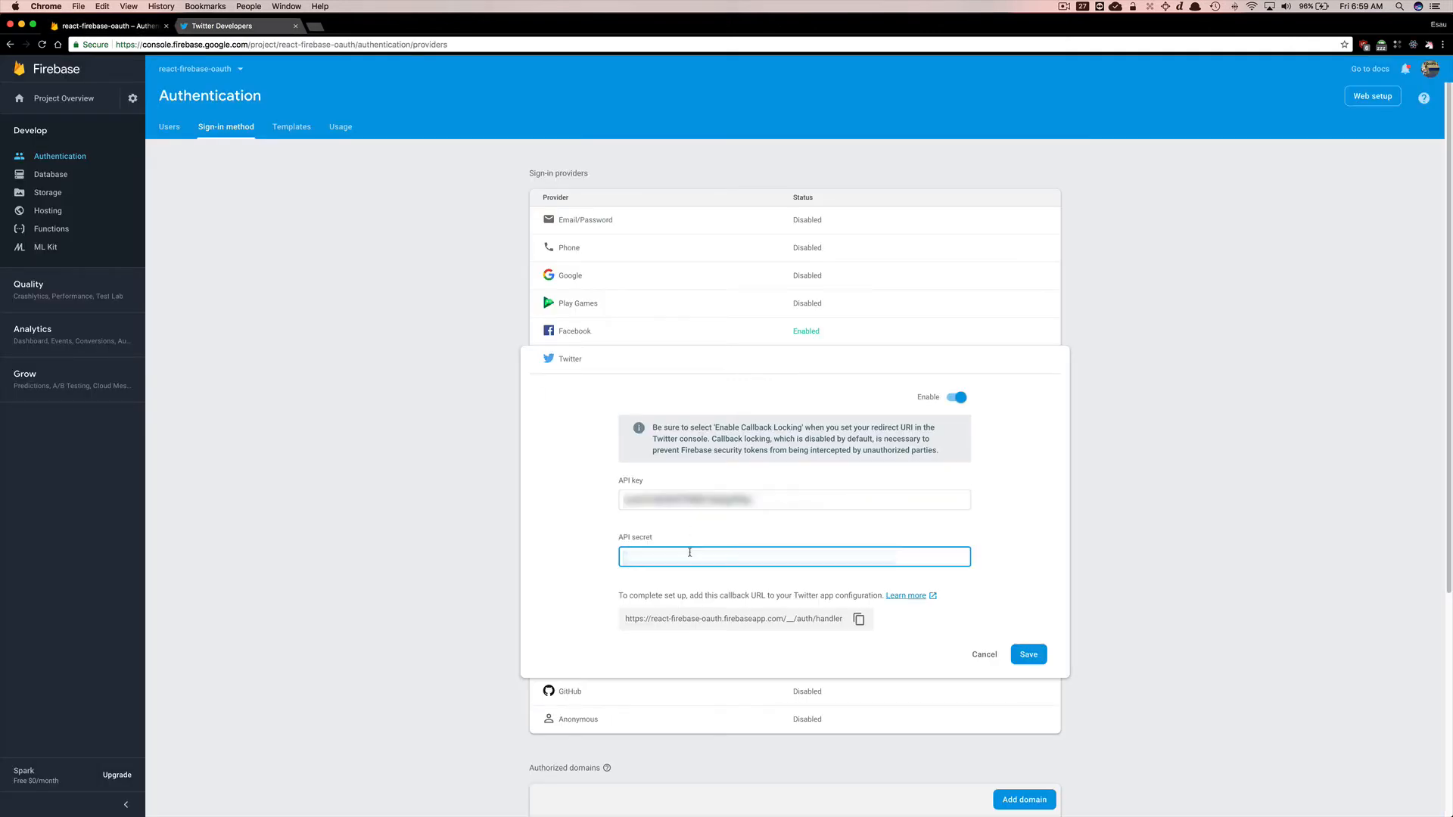
key(cmd+v)
click(1031, 655)
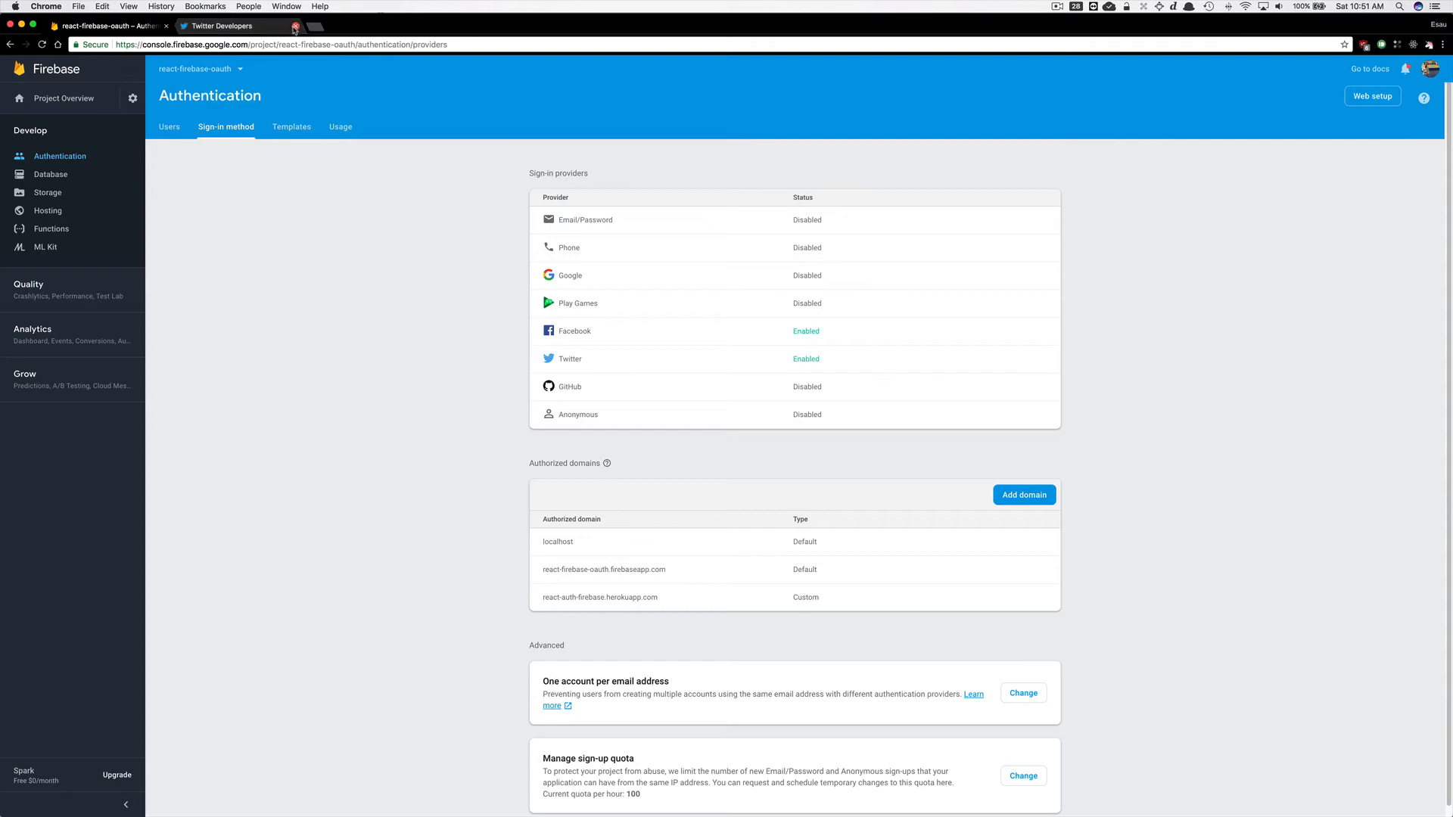
Open github.com in the second browser tab.
click(188, 31)
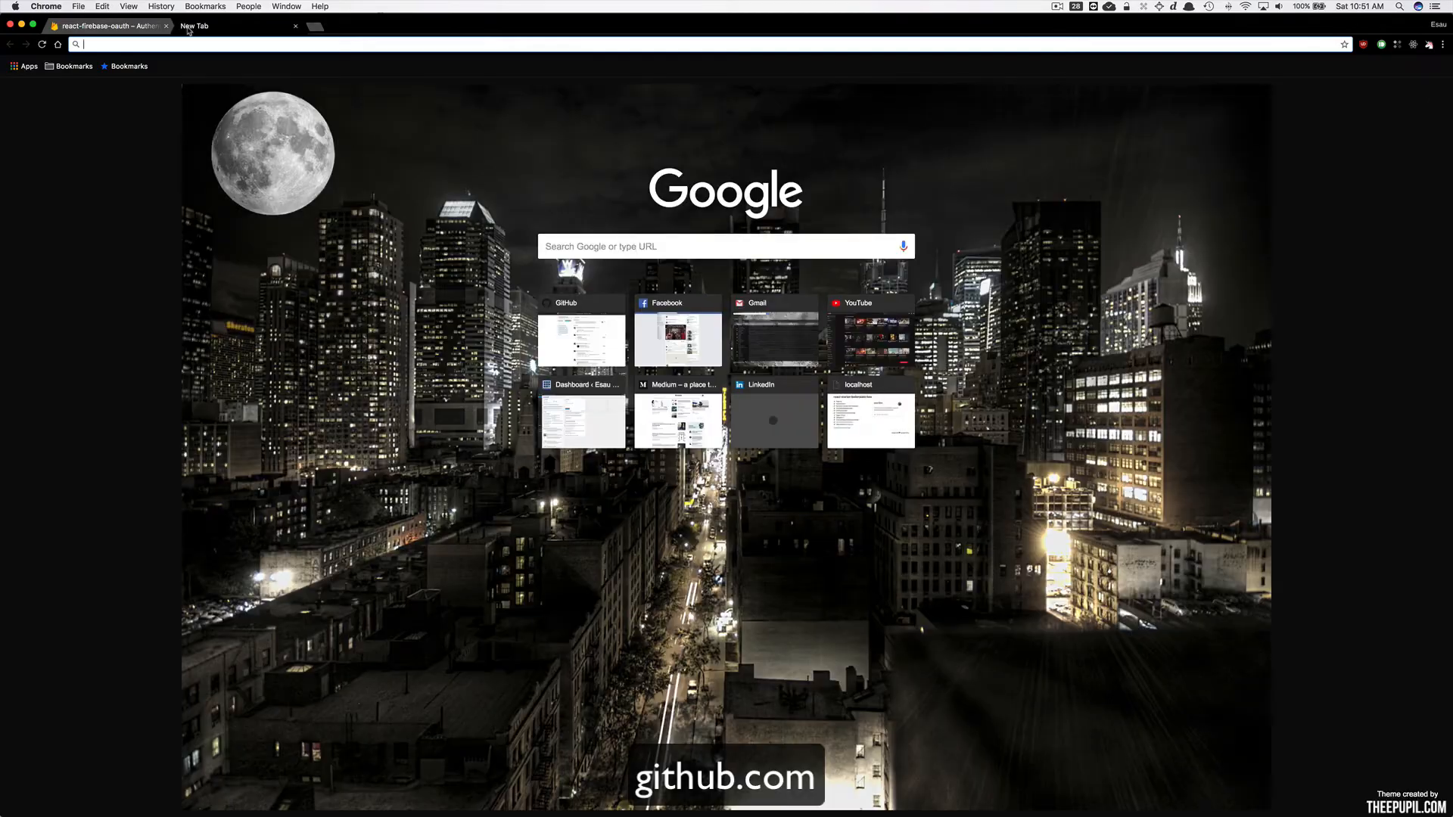
text(github.com)
key(Return)
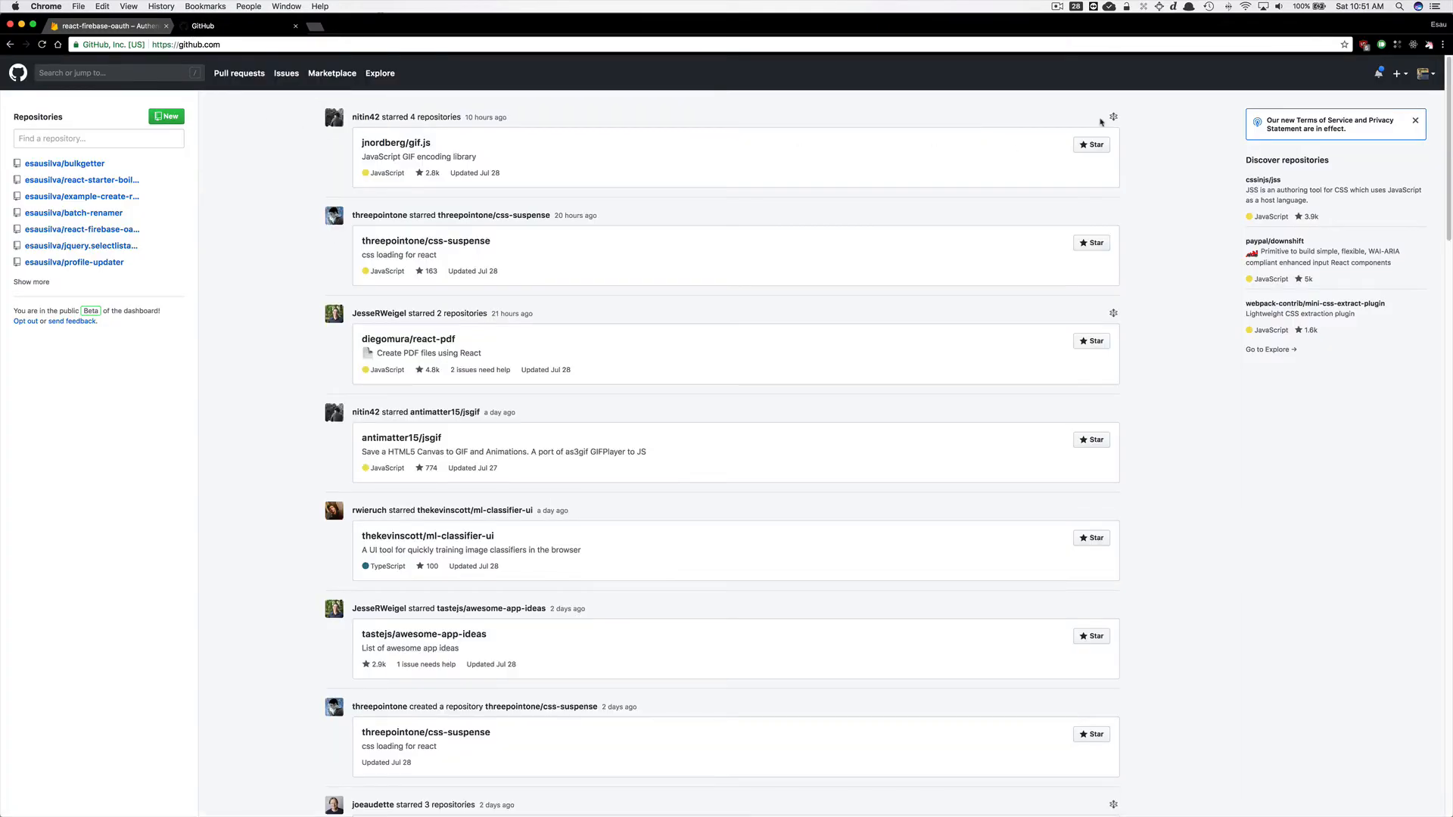
Open GitHub's developer settings and start registering a new OAuth App.
click(1424, 73)
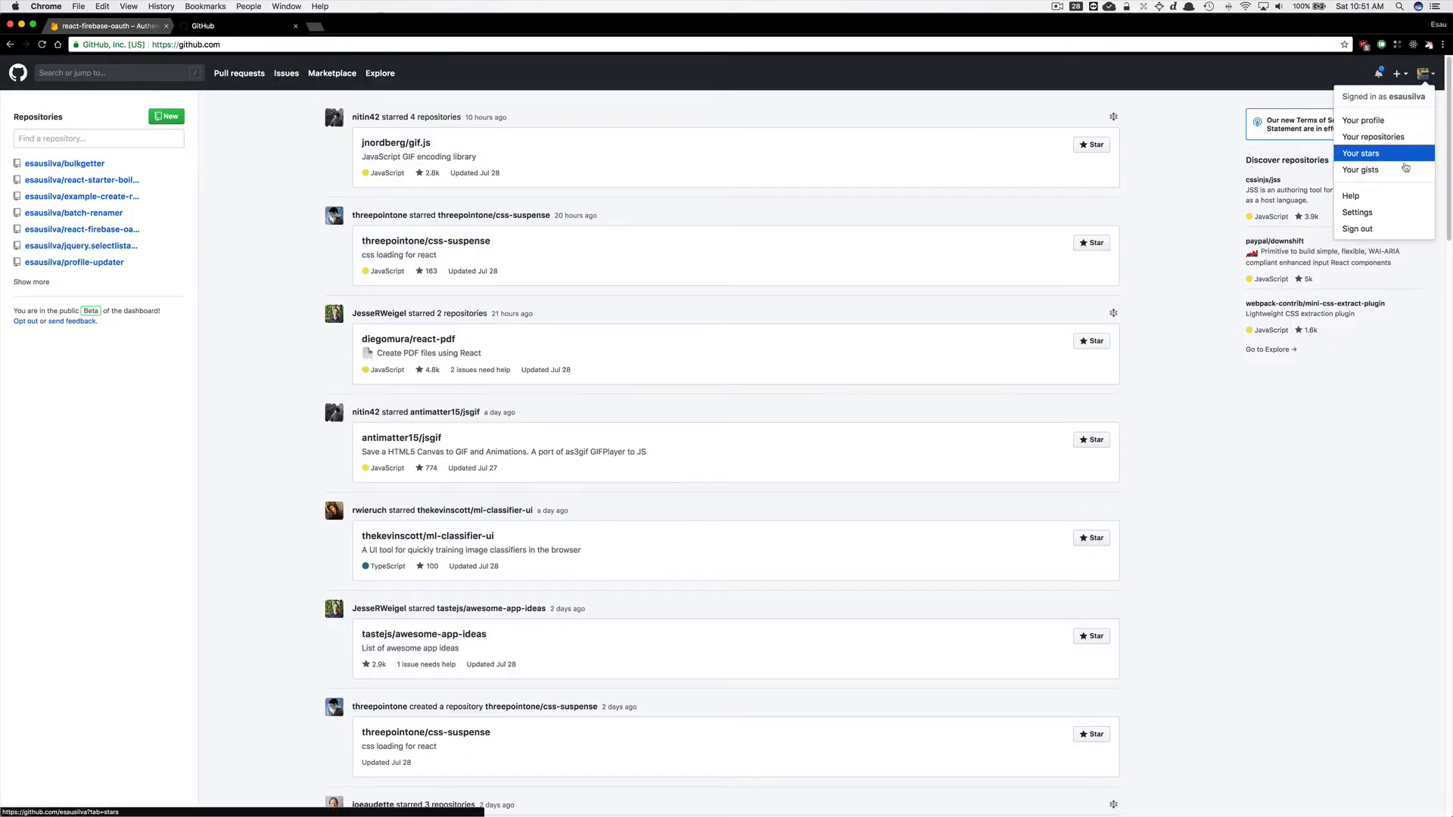
click(1397, 213)
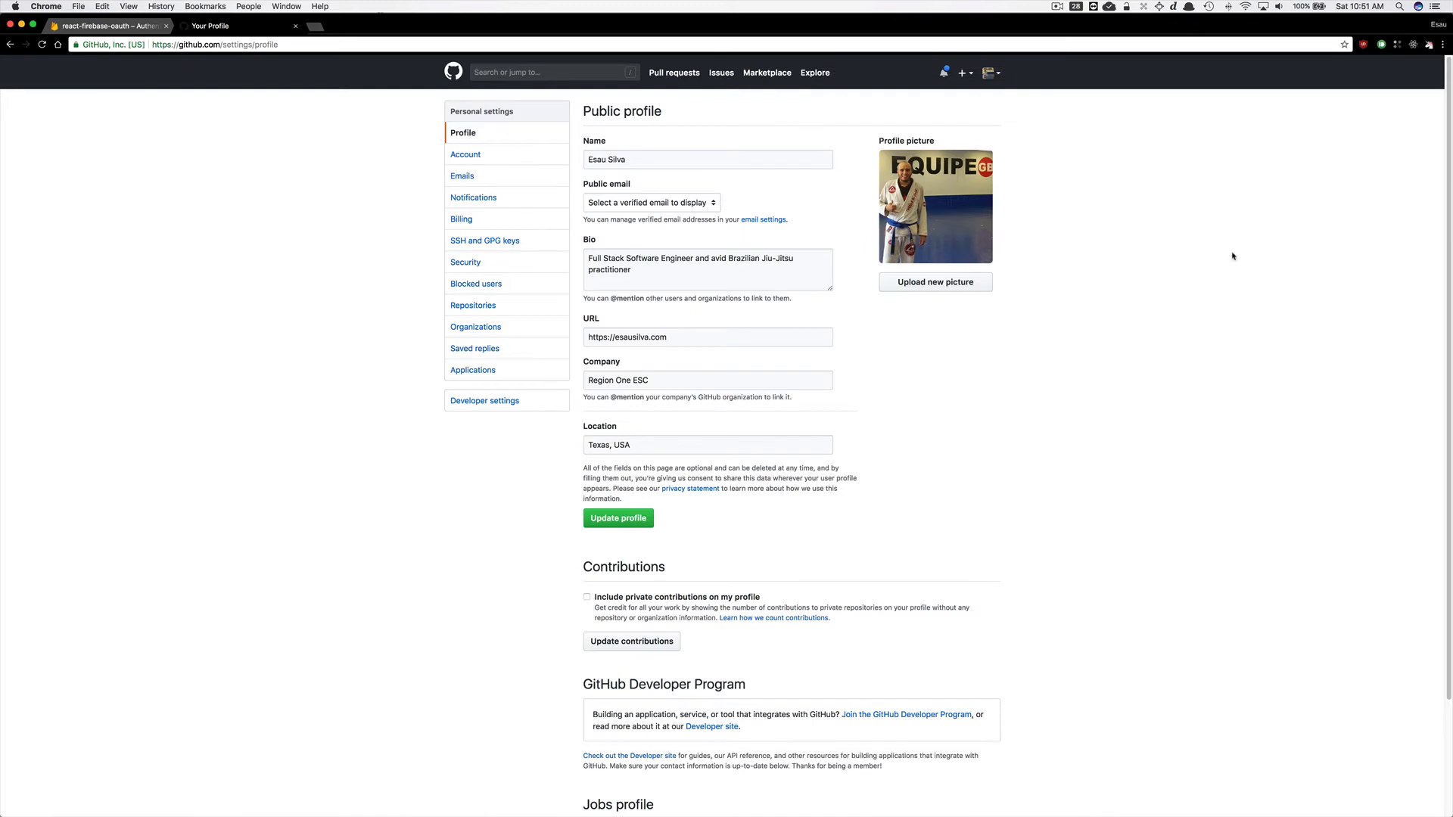
click(488, 404)
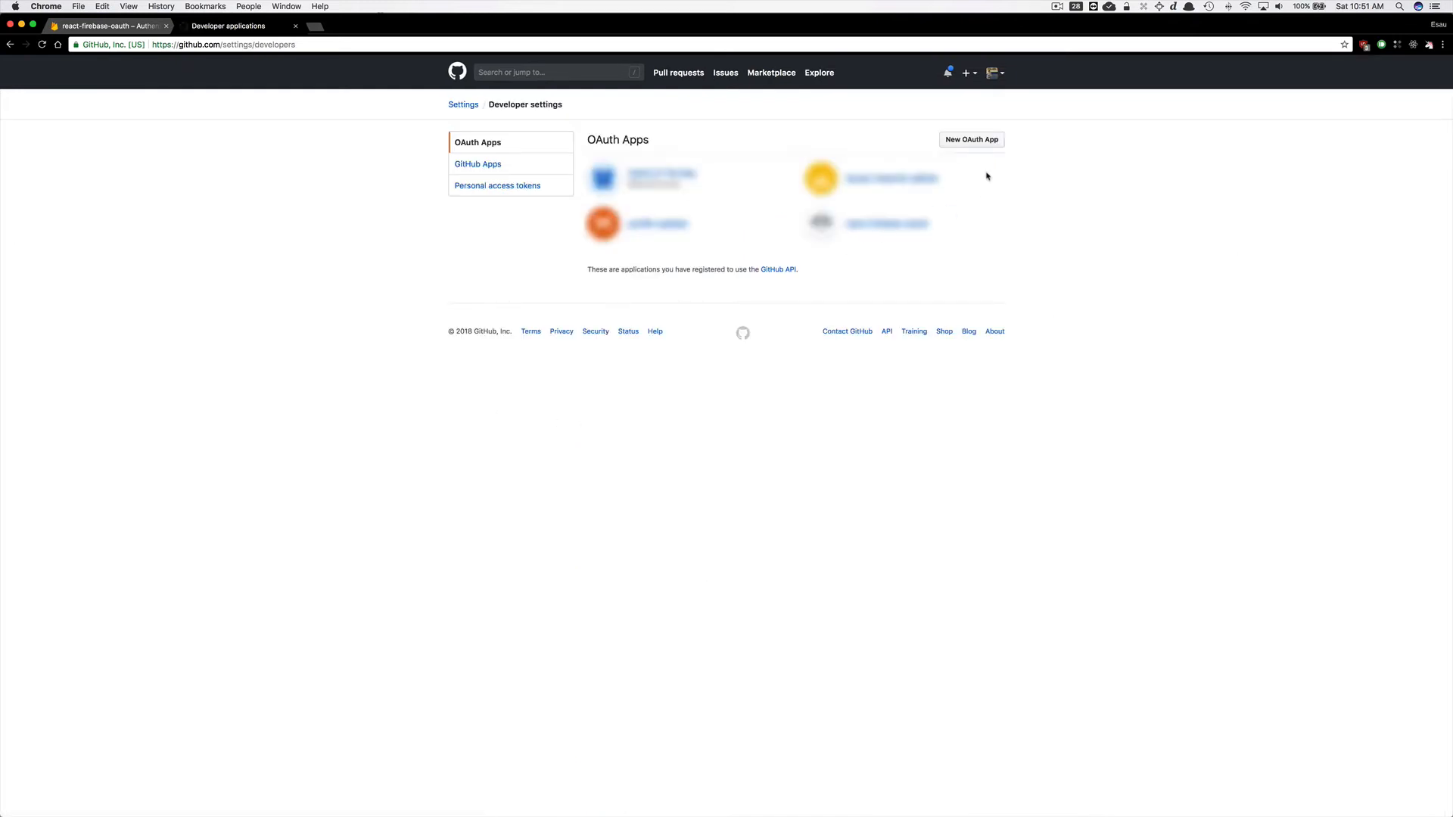
click(975, 144)
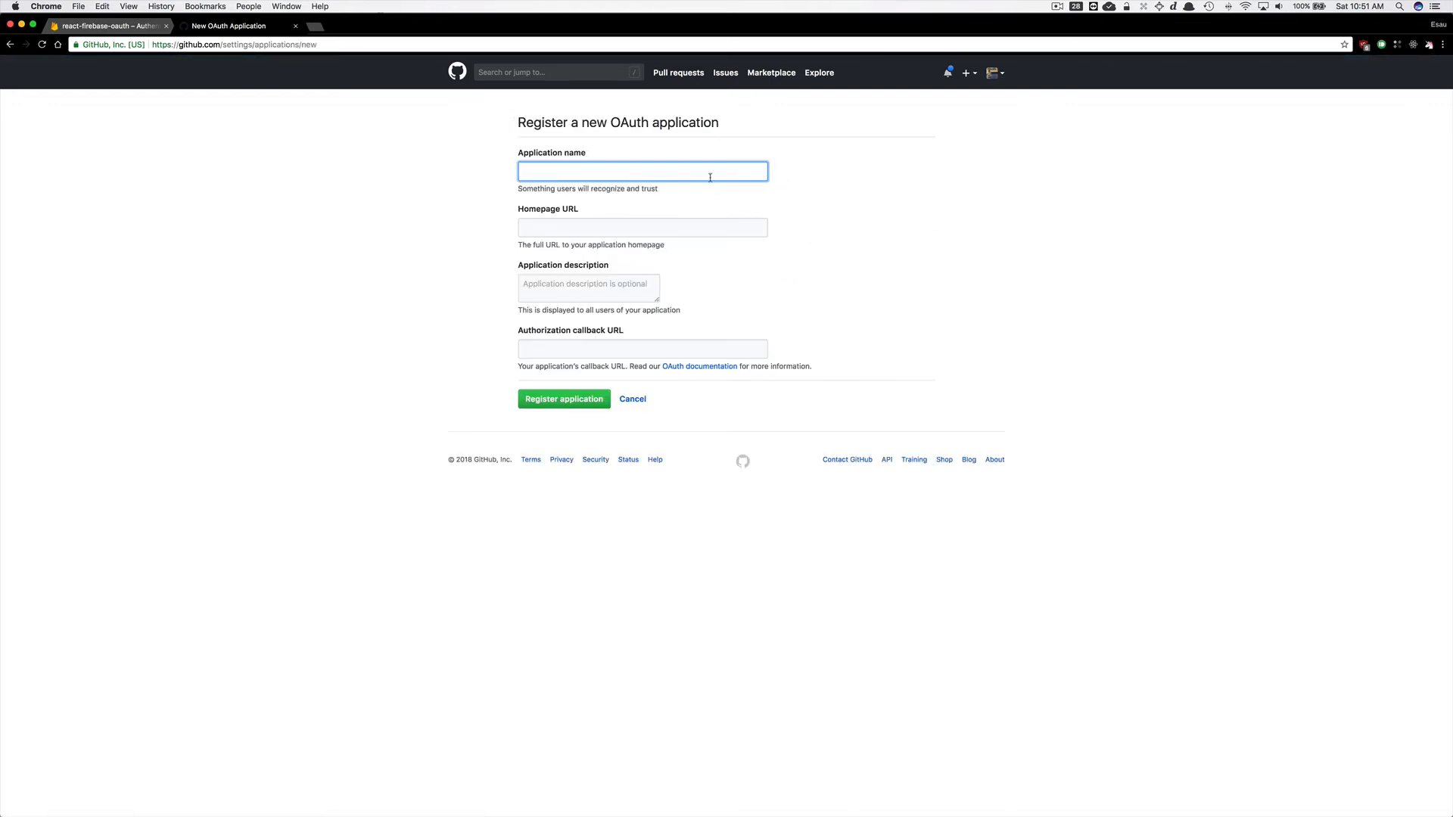
key(super+v)
click(665, 227)
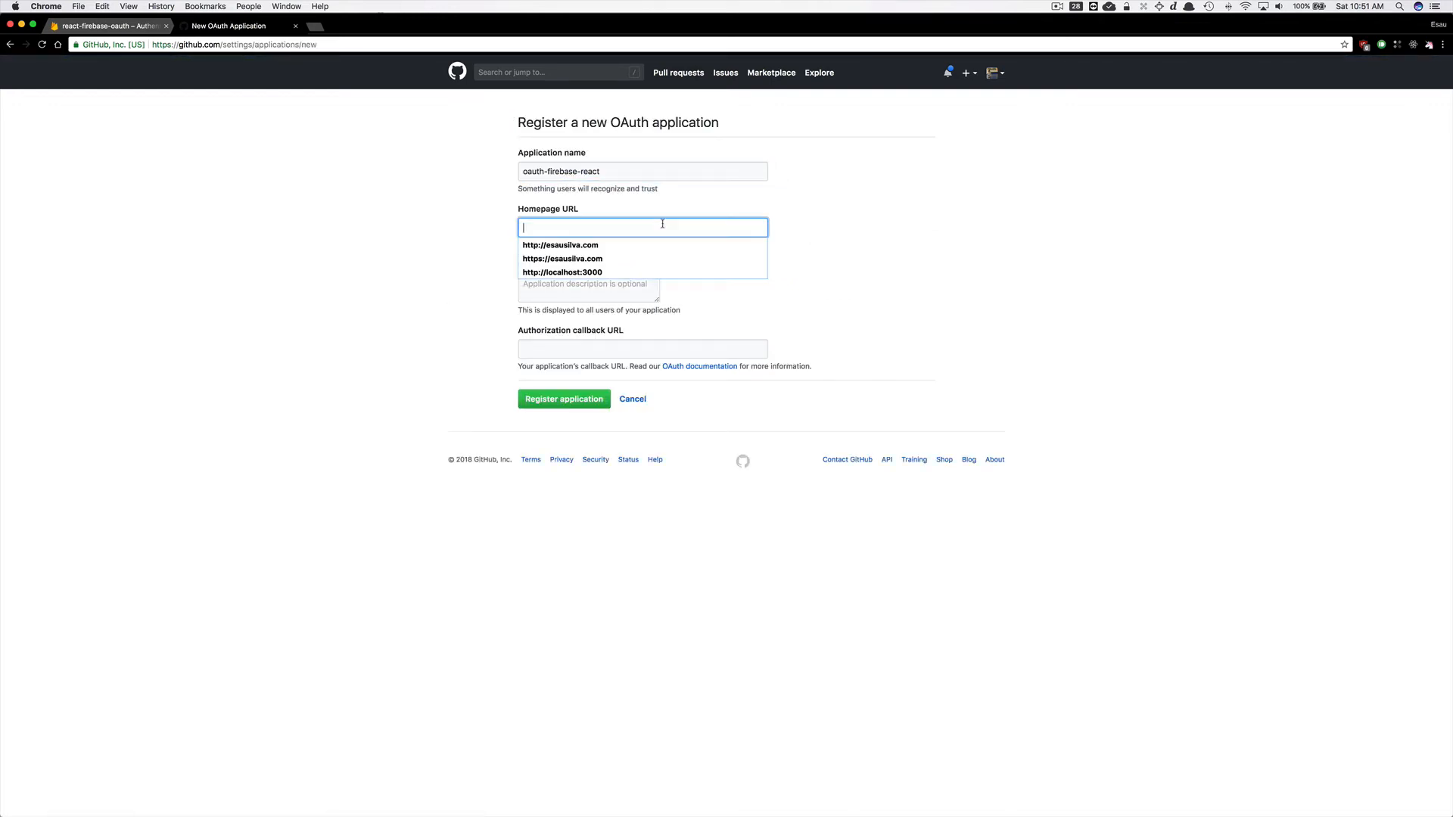
click(637, 271)
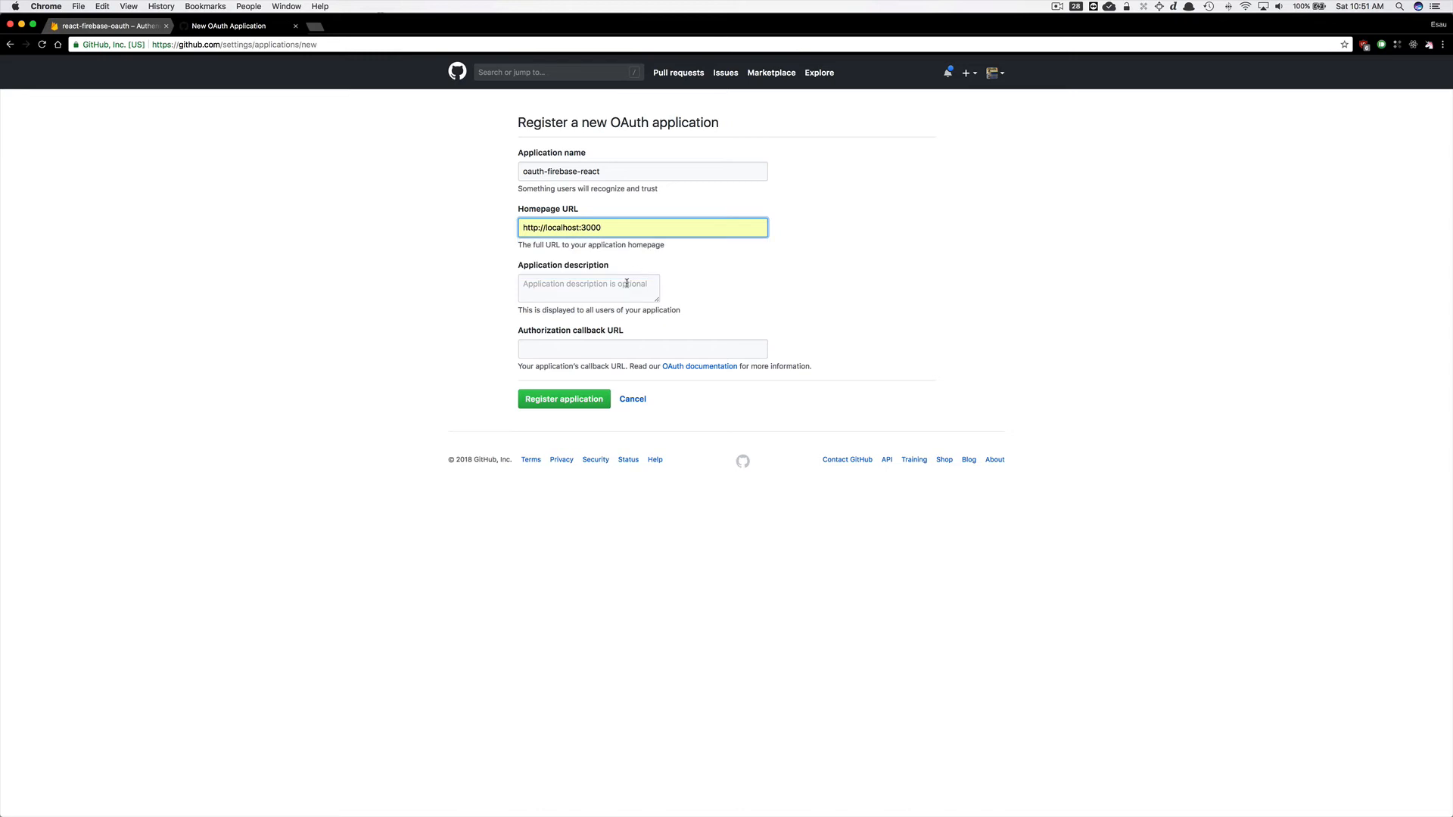
click(618, 288)
Open Firebase's GitHub sign-in provider and copy its authorization callback URL.
click(576, 348)
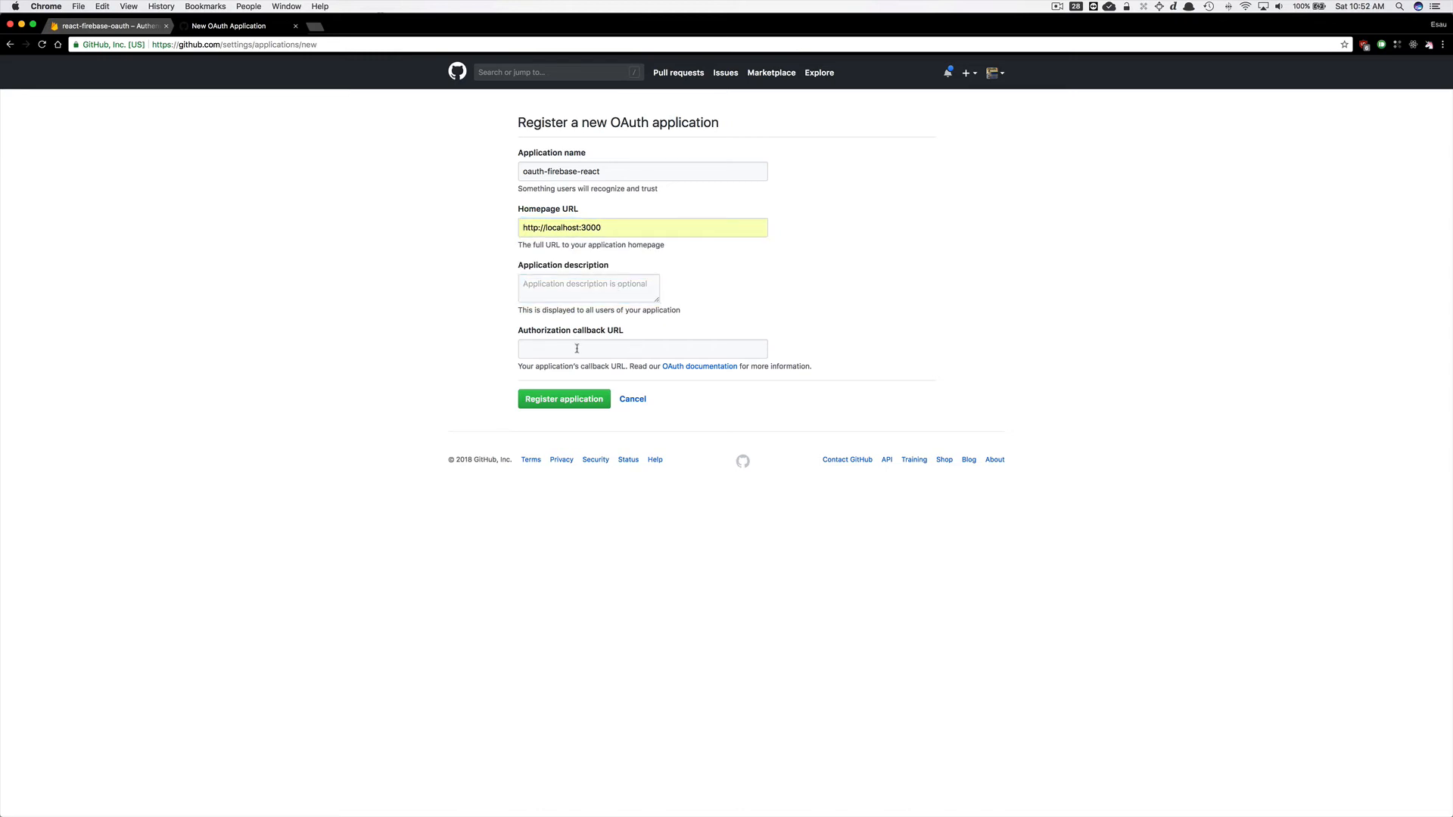
click(114, 26)
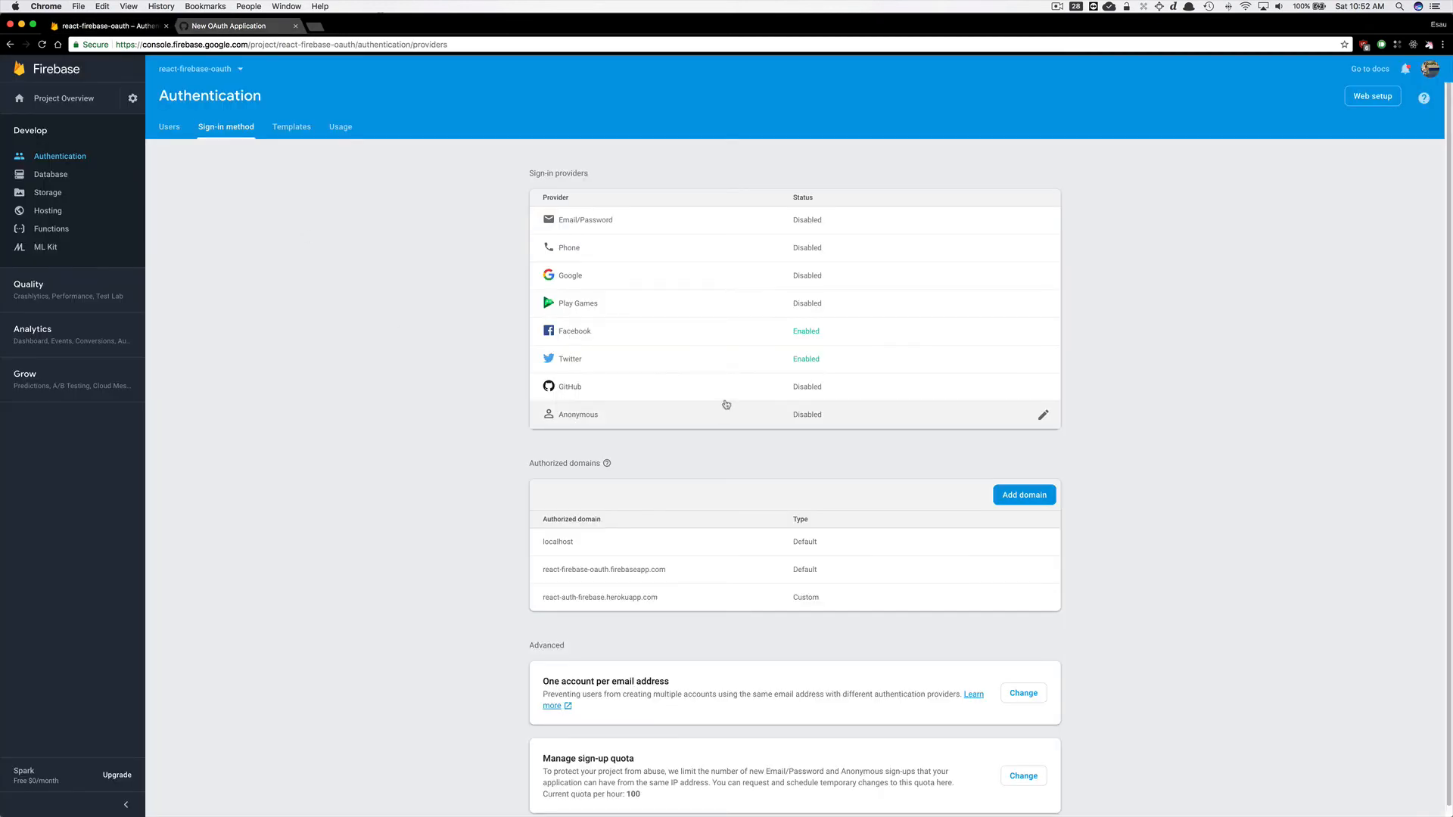
click(754, 396)
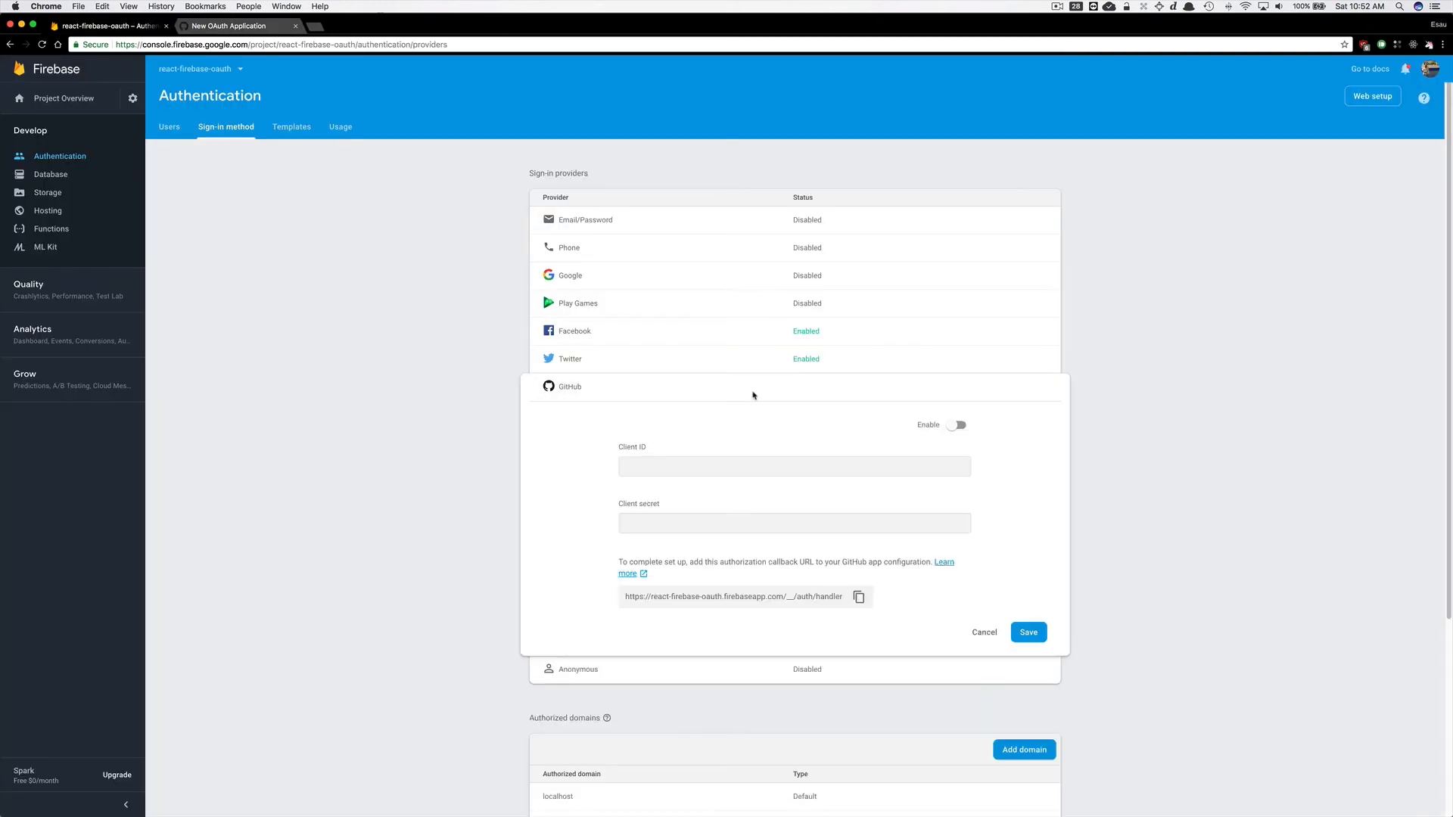
click(860, 598)
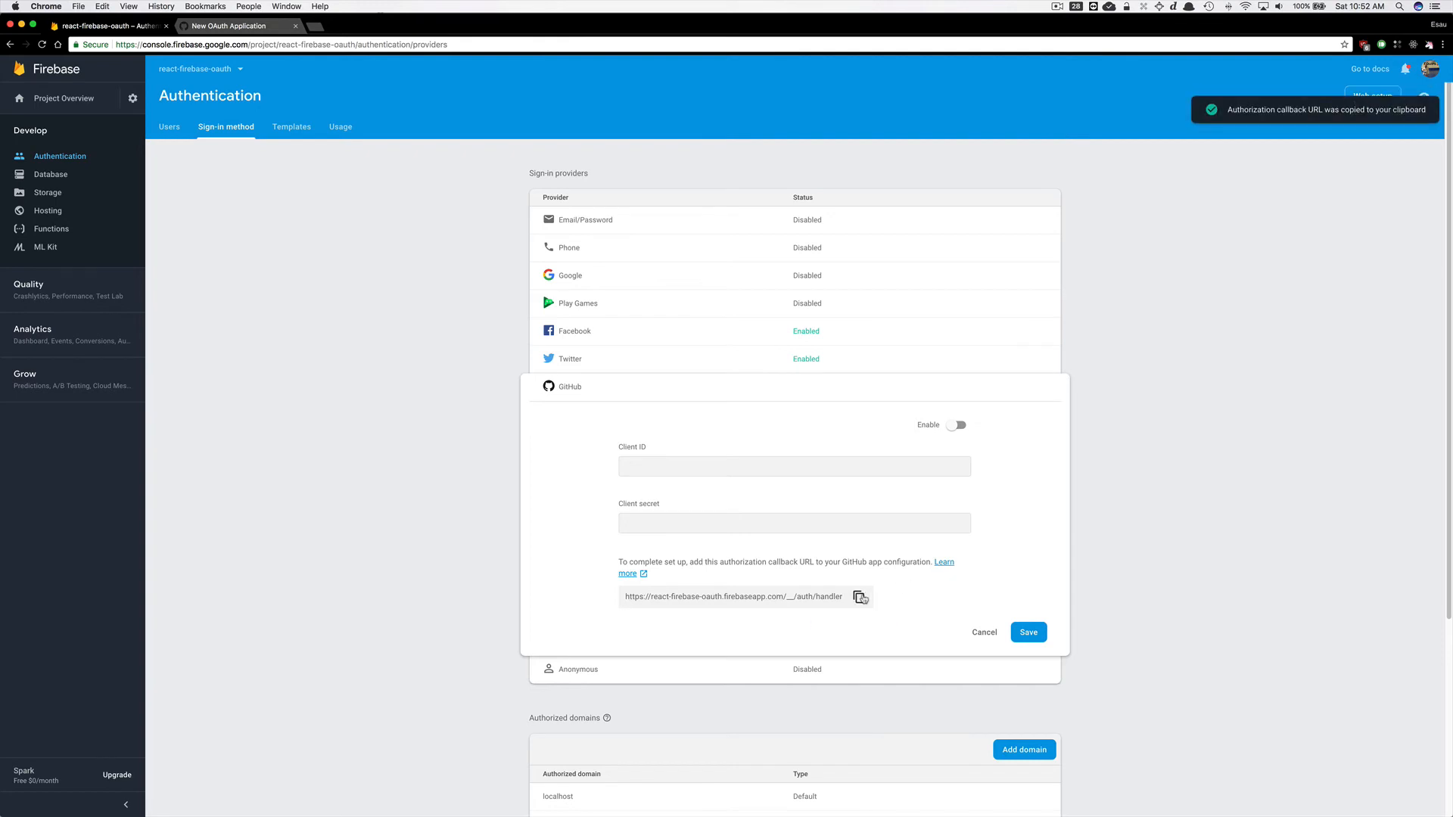
Paste the Firebase callback URL as the GitHub app's authorization callback URL and register the application.
click(228, 26)
click(678, 354)
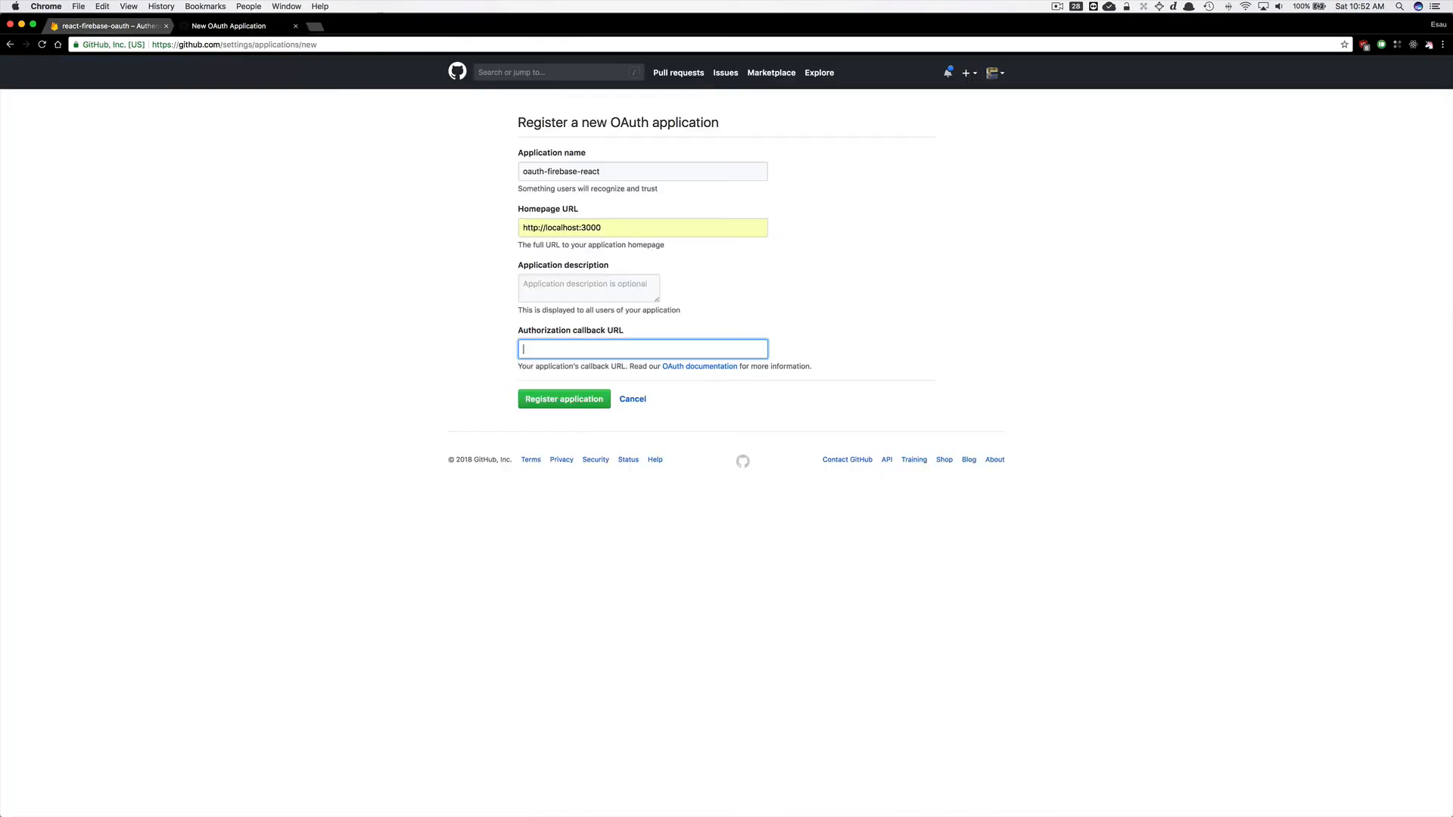
key(super+v)
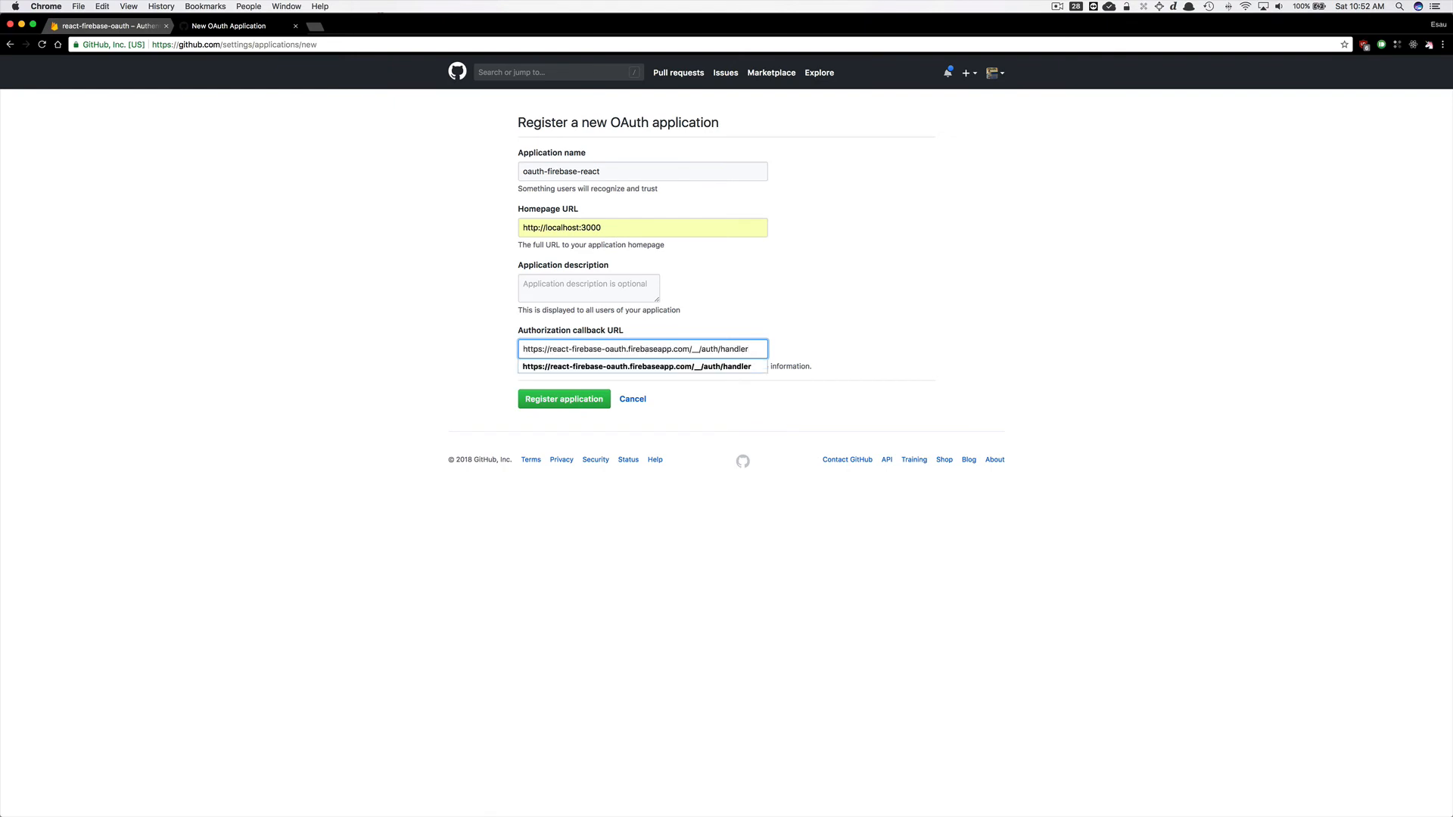
click(486, 353)
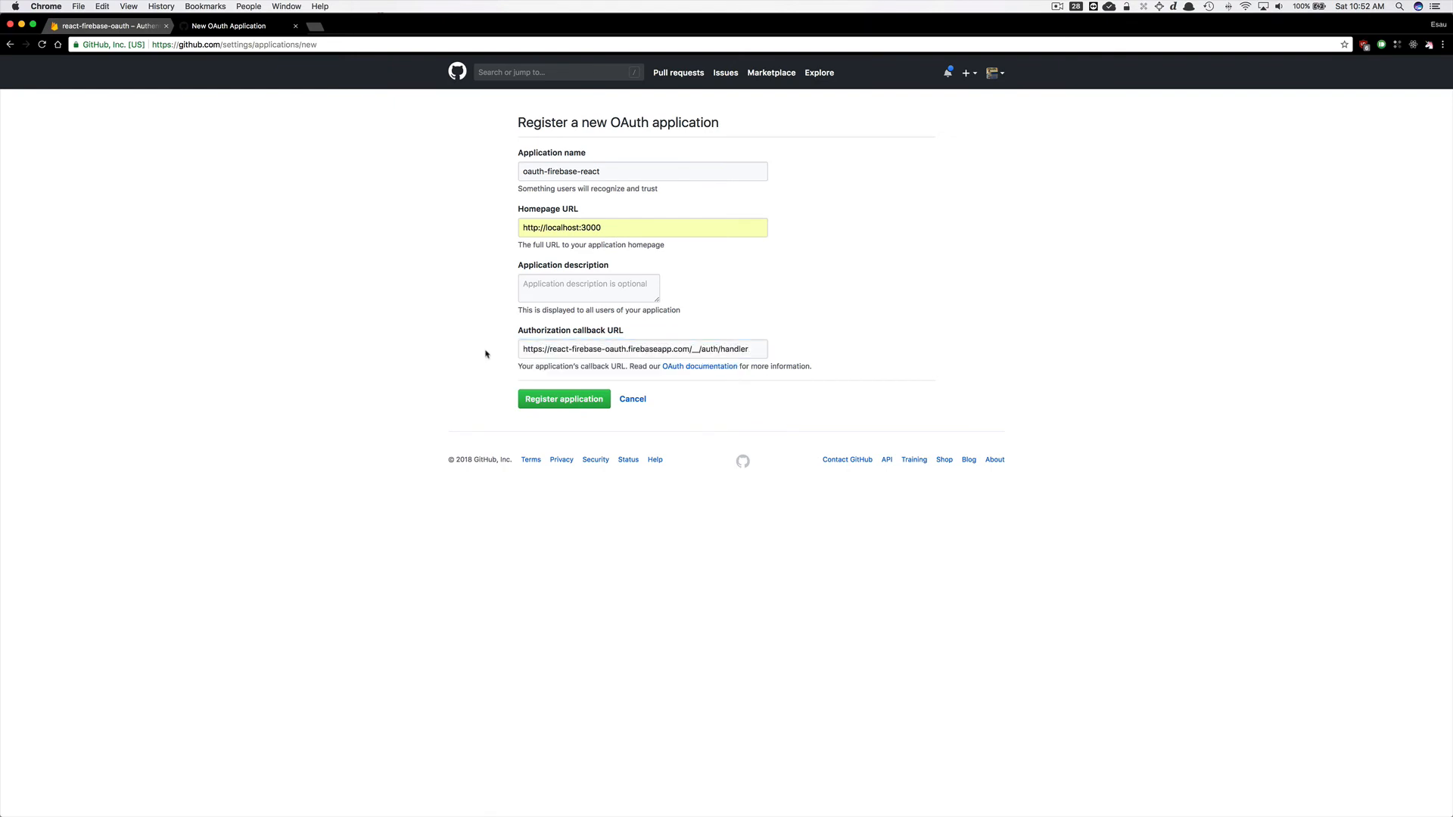
click(585, 407)
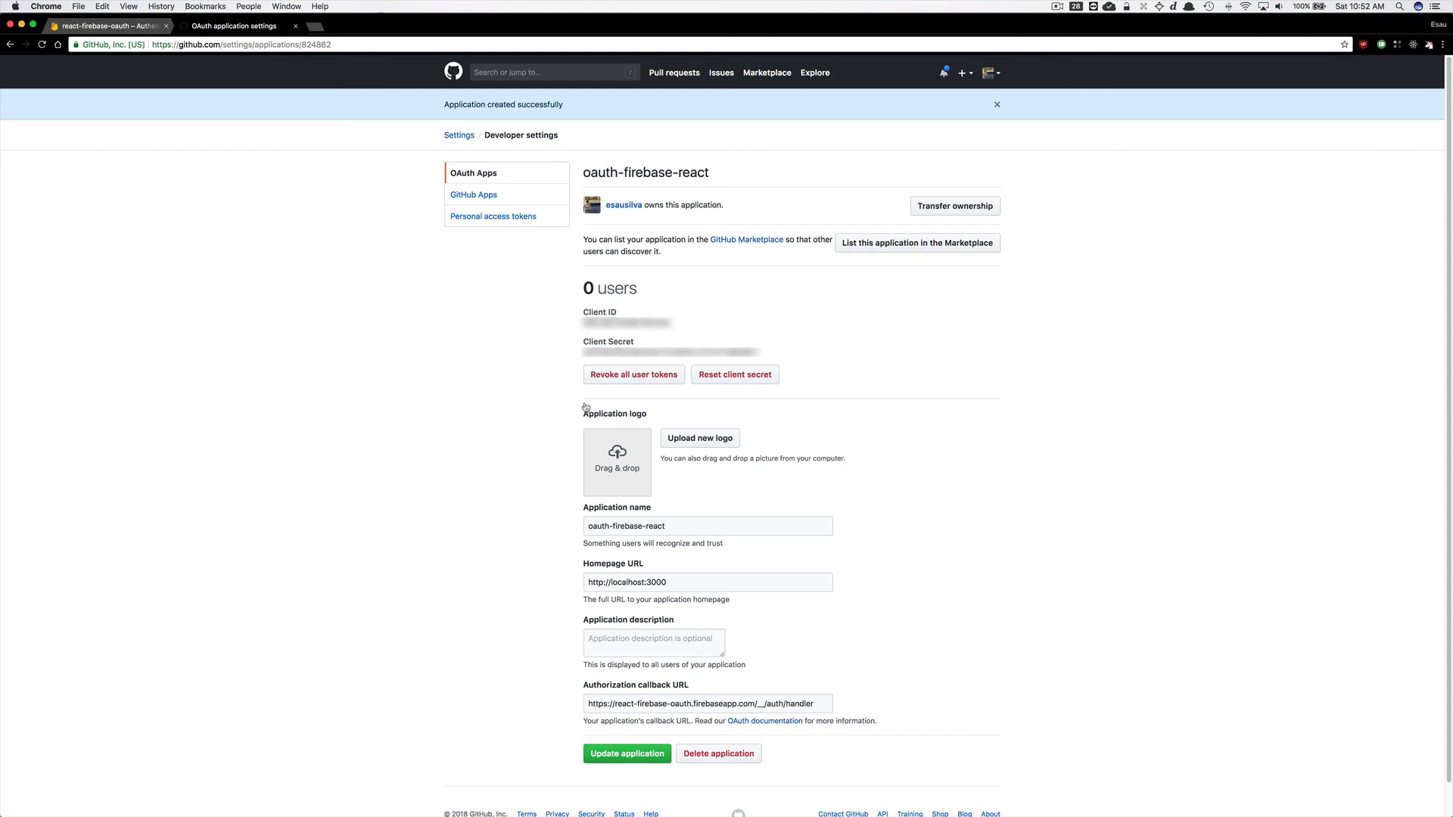
Copy the GitHub app's client ID, enable the GitHub provider in Firebase and paste it into Client ID.
double_click(639, 323)
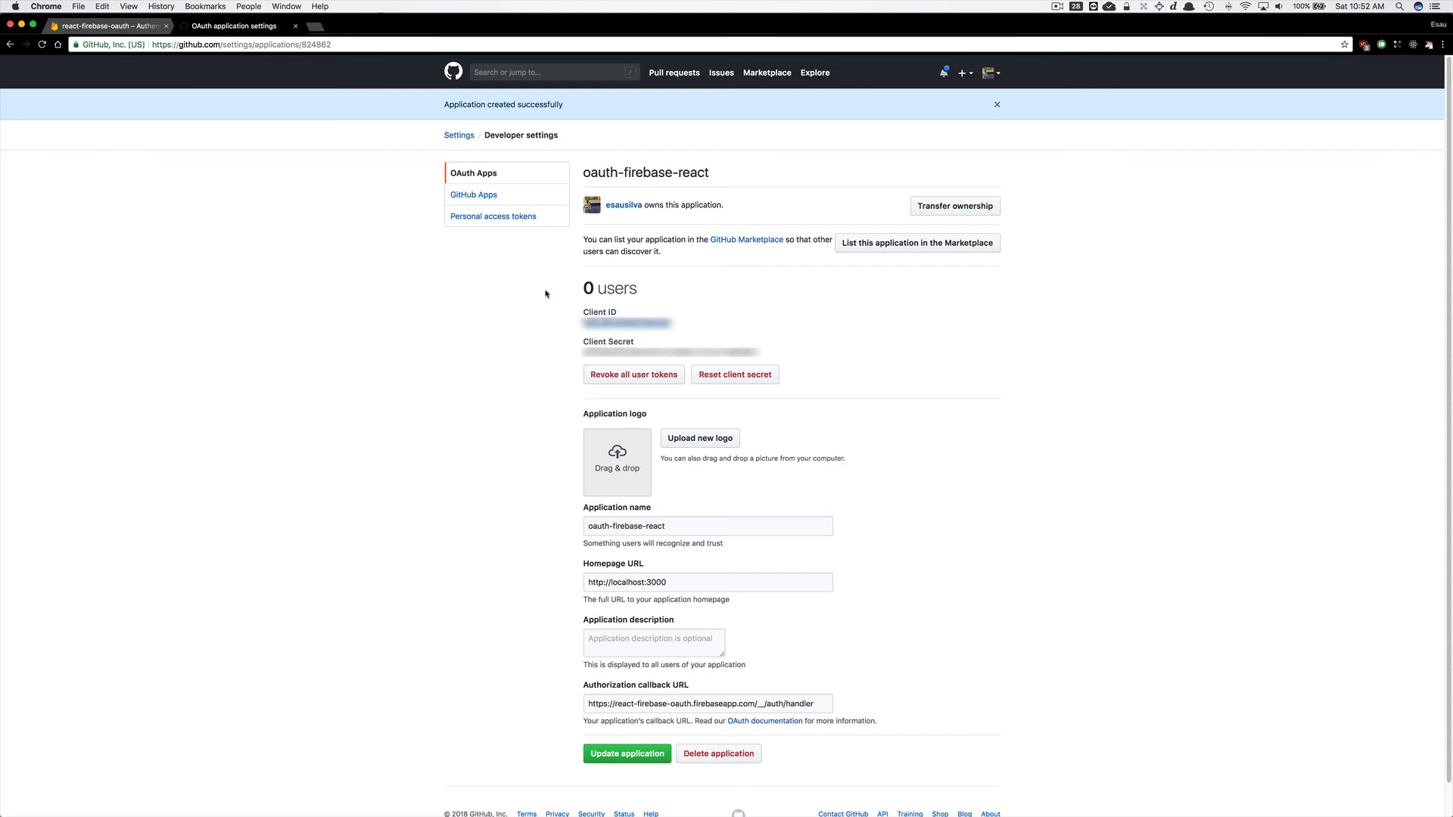
click(110, 26)
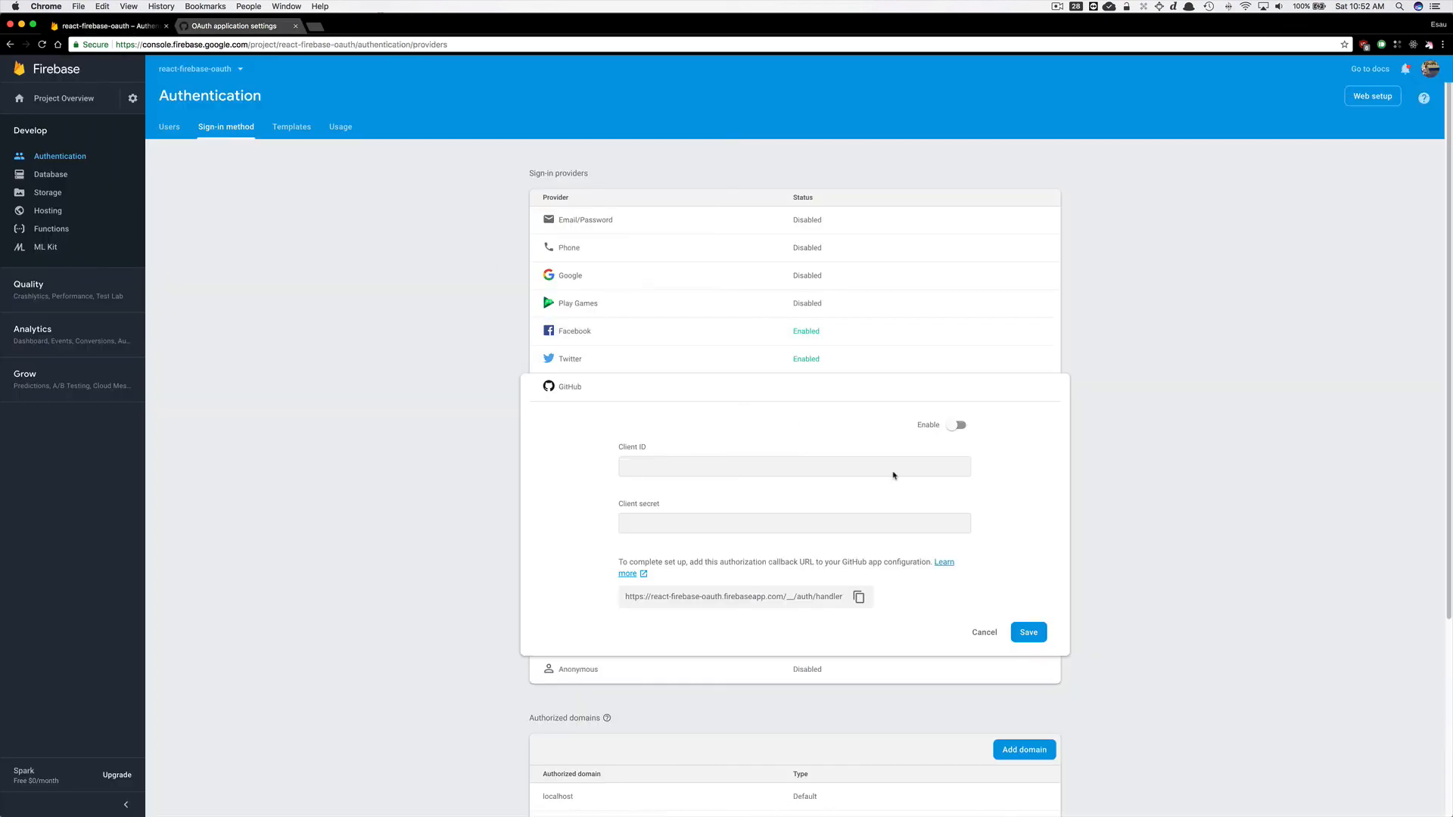
click(957, 424)
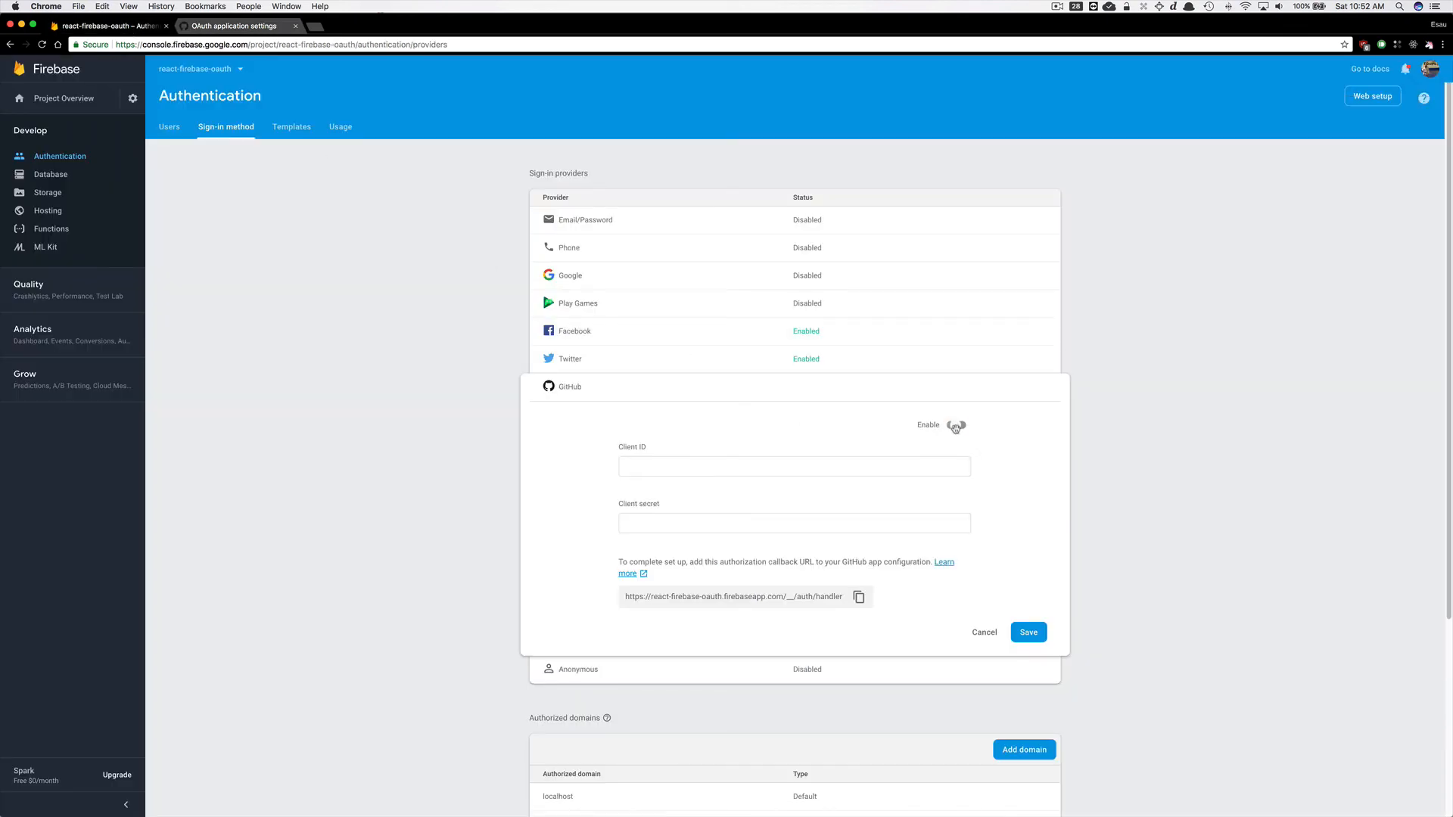
click(813, 473)
key(super+v)
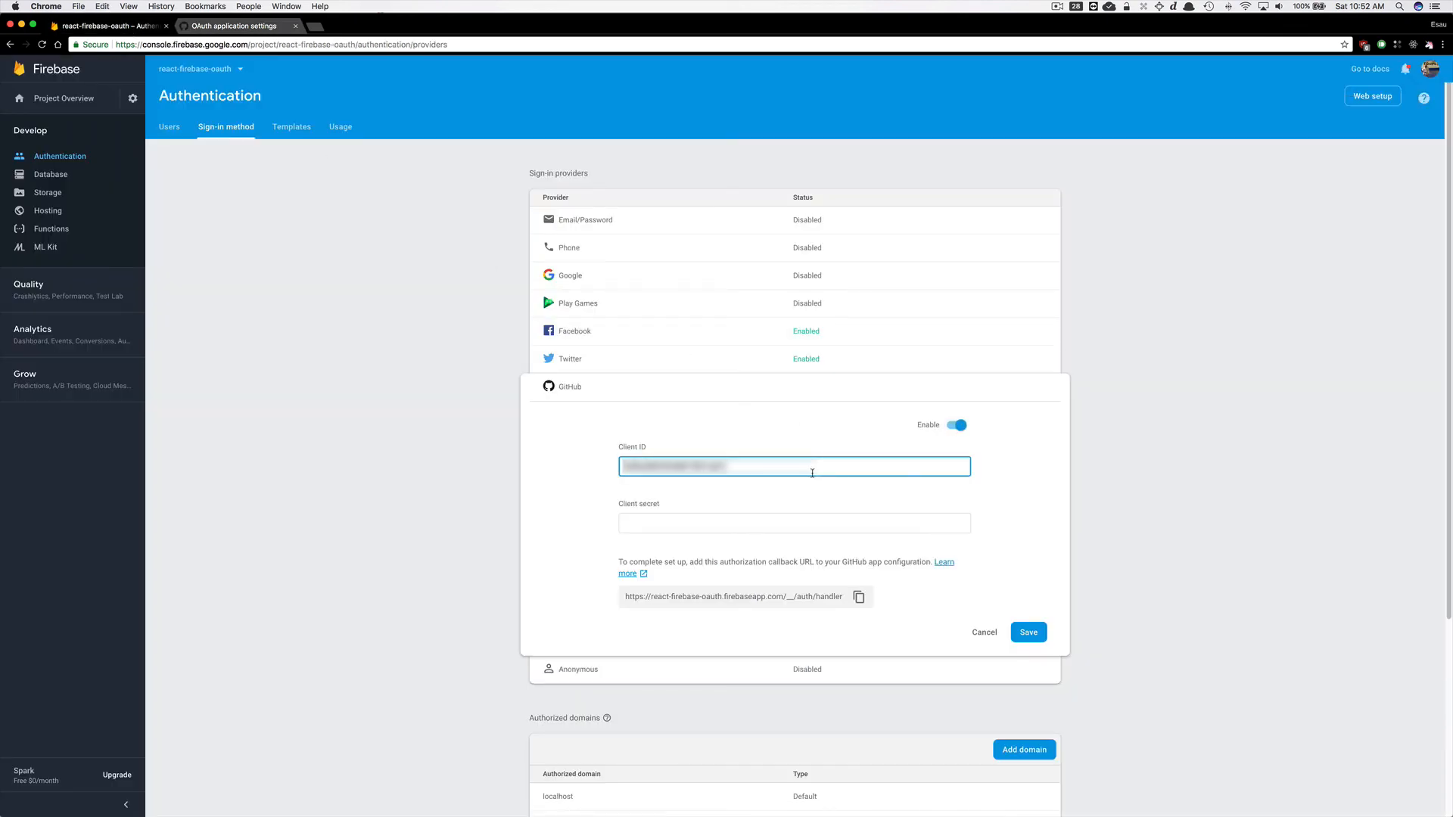
Copy the GitHub client secret into Firebase's Client secret field and save the GitHub provider.
click(235, 26)
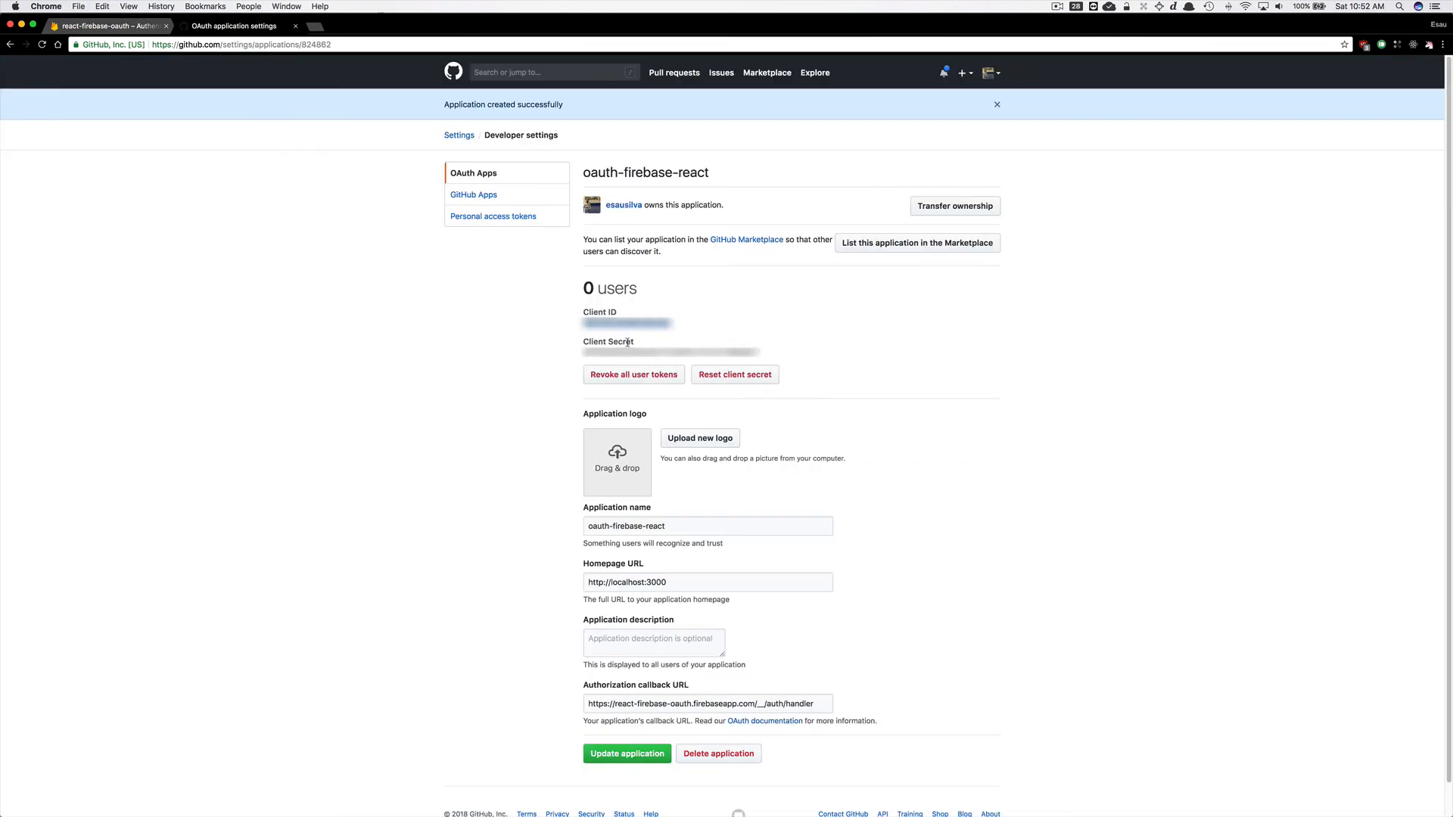
double_click(631, 351)
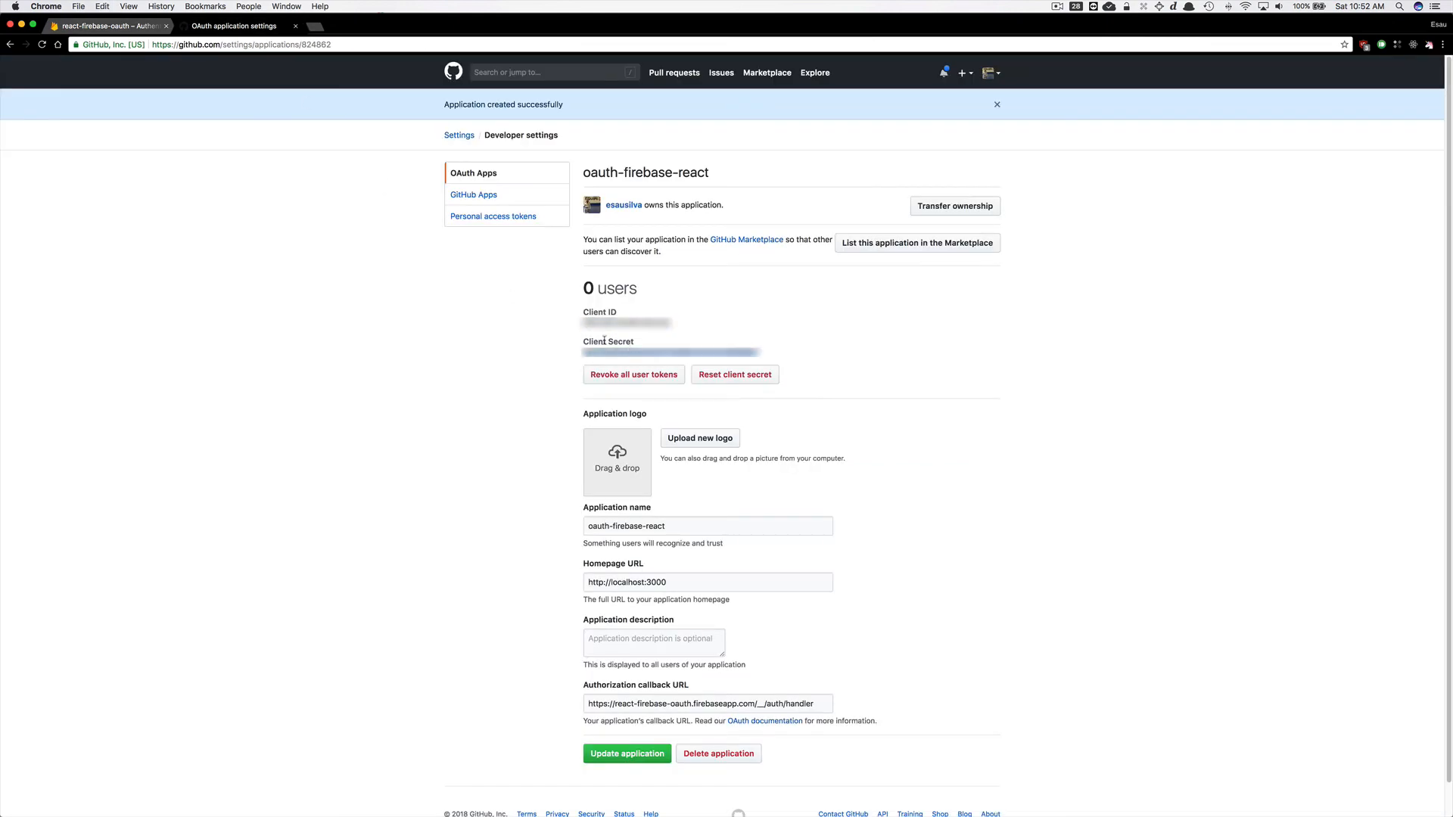
key(super+alt+Left)
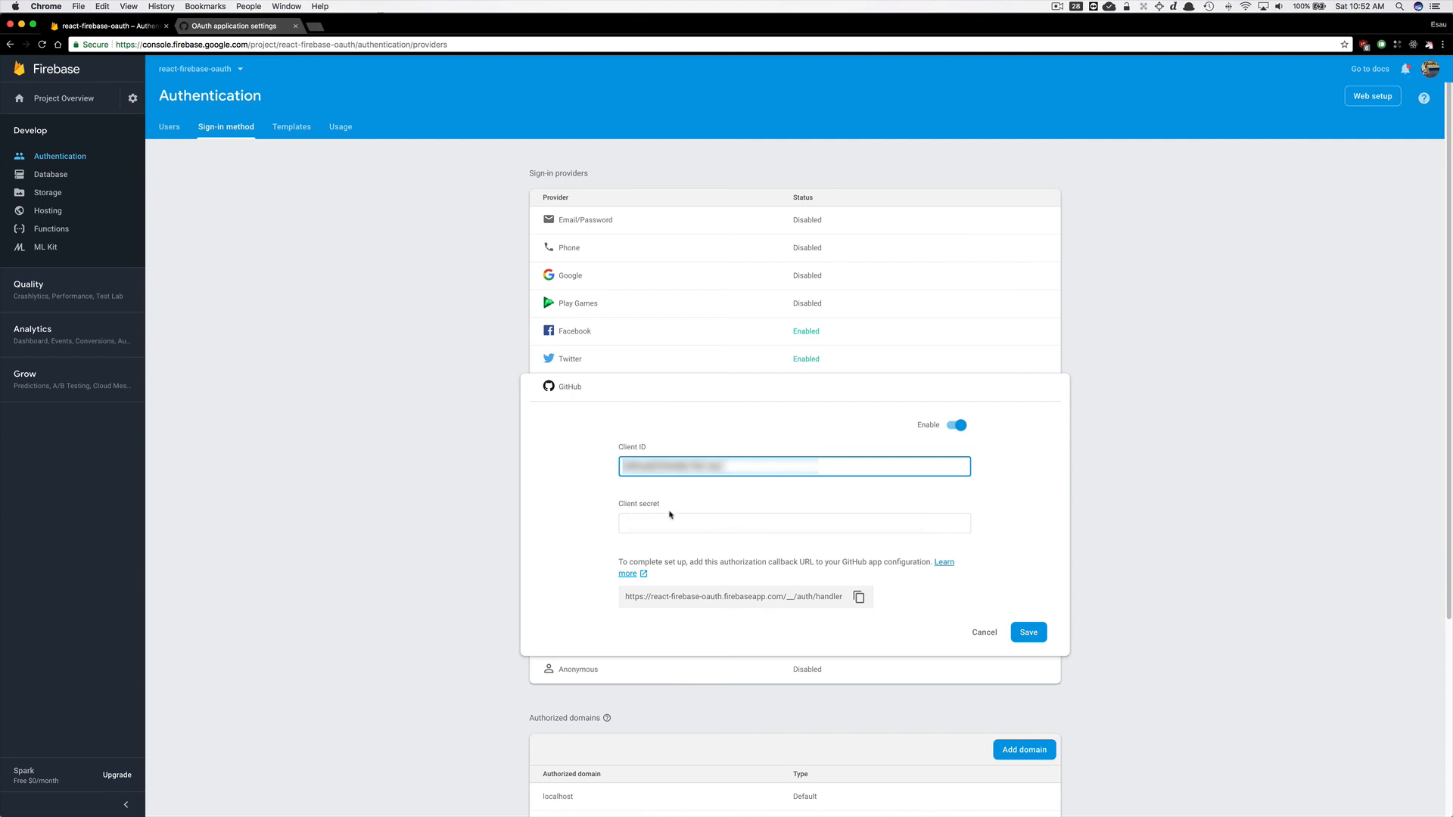
click(670, 522)
key(super+v)
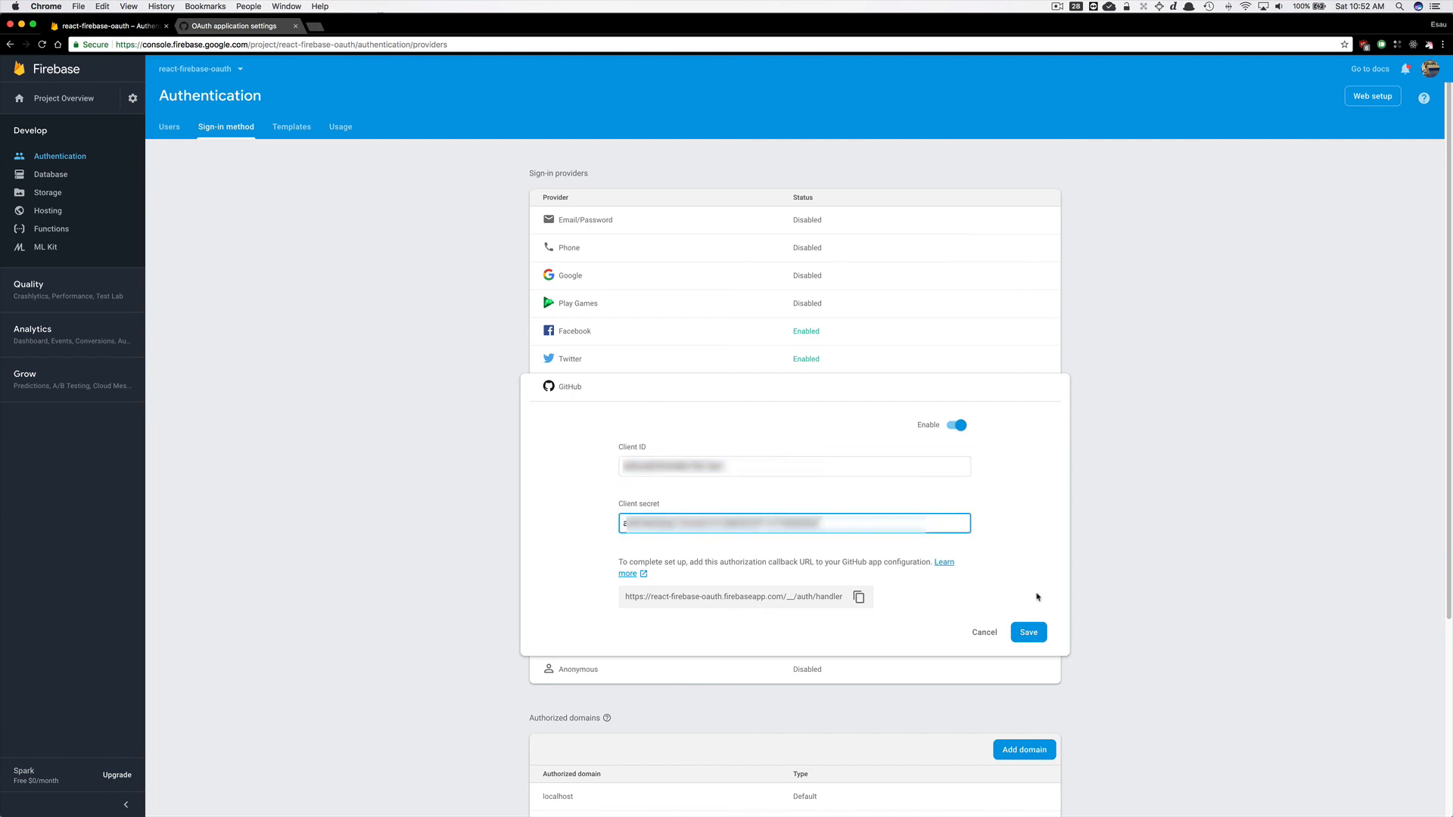
click(1038, 635)
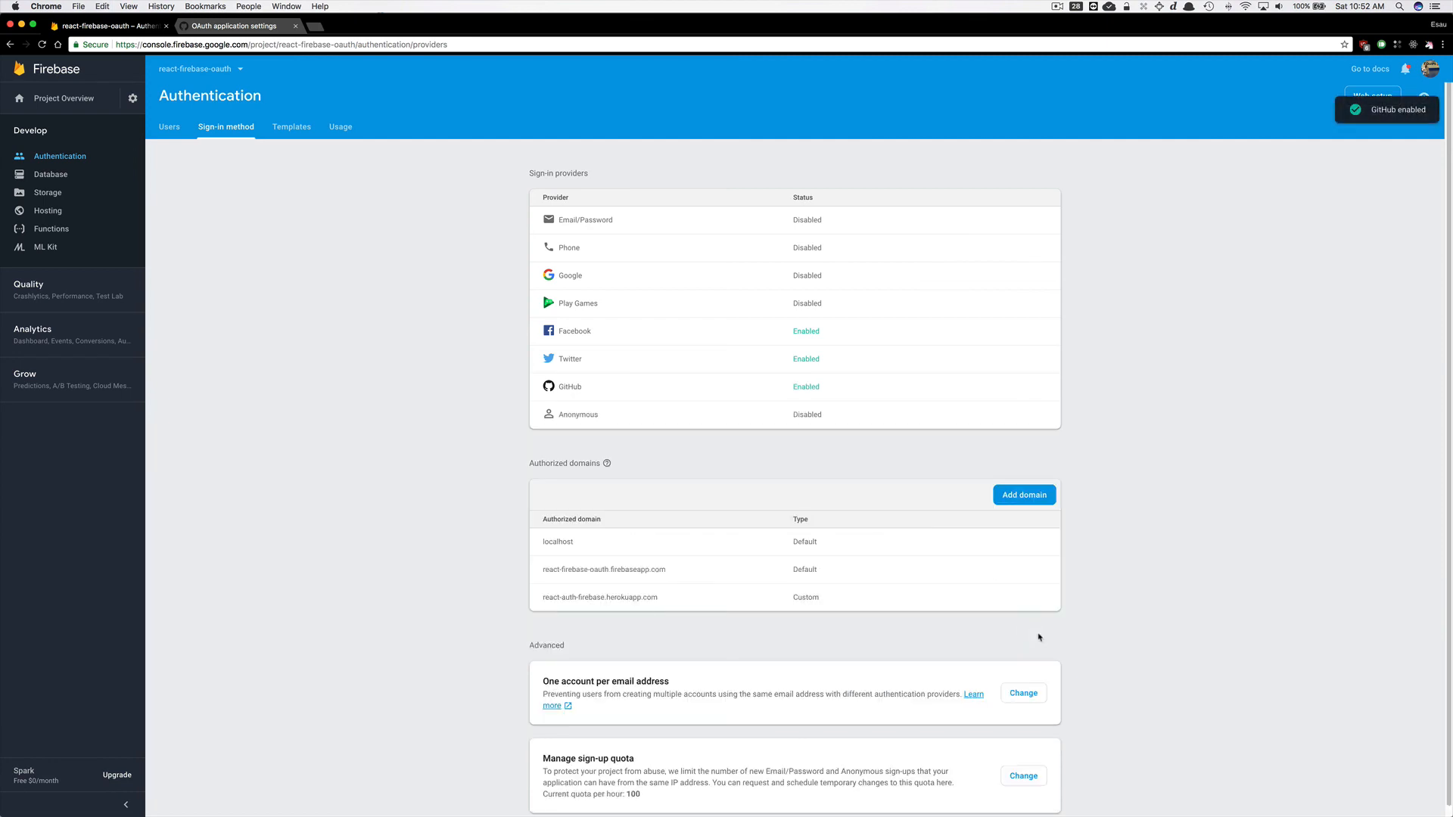